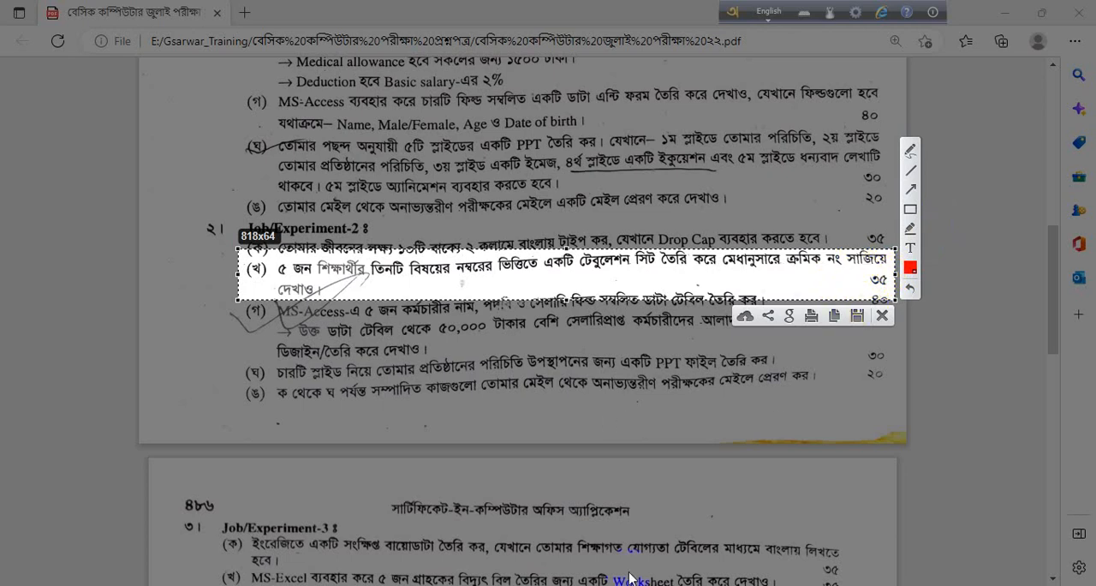
# Switch to the Excel workbook and enter the headers Roll Name in A1 and Student's Name in B1 on the Question 2 sheet.
pyautogui.click(882, 315)
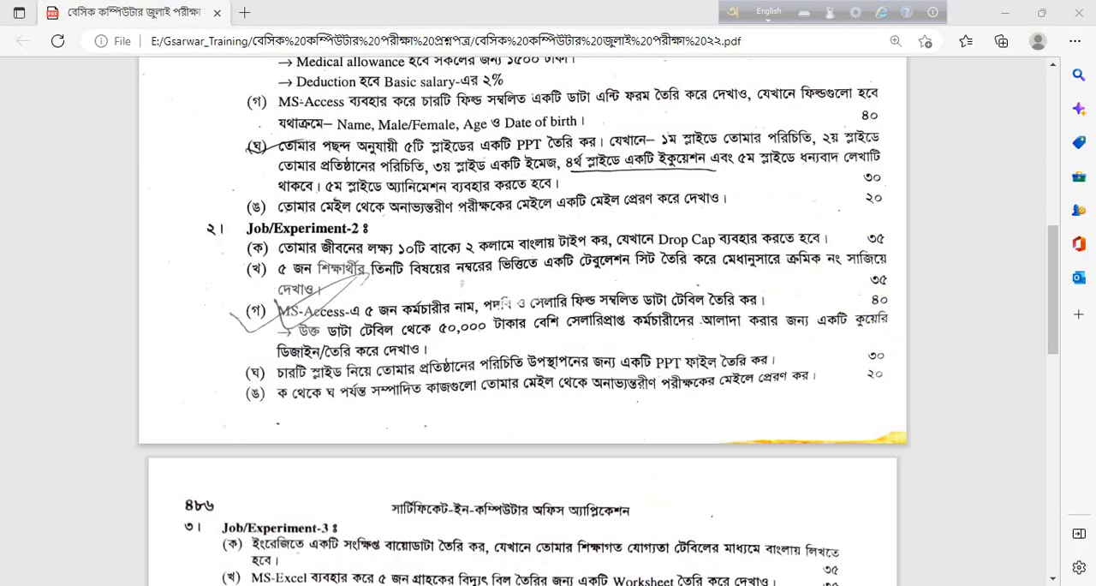
pyautogui.click(617, 585)
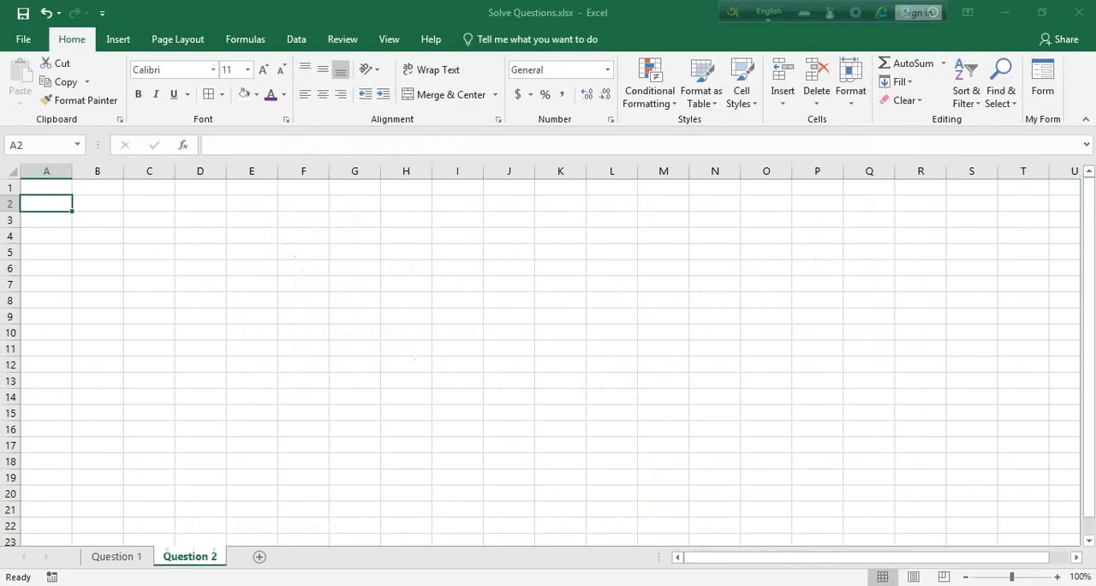
pyautogui.click(57, 185)
pyautogui.write('S')
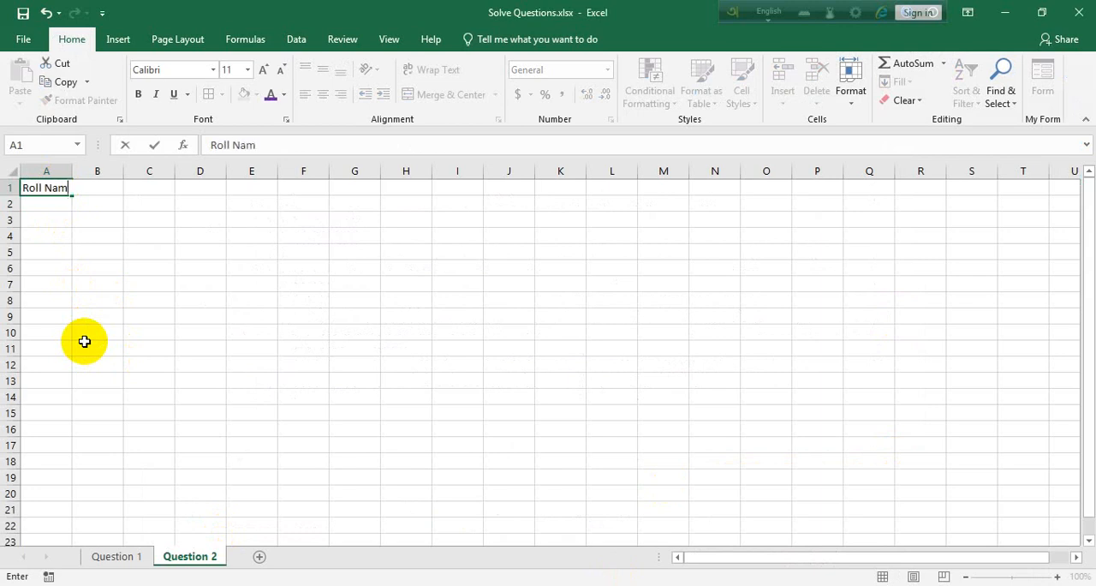
pyautogui.write('e')
pyautogui.press('Tab')
pyautogui.write('S')
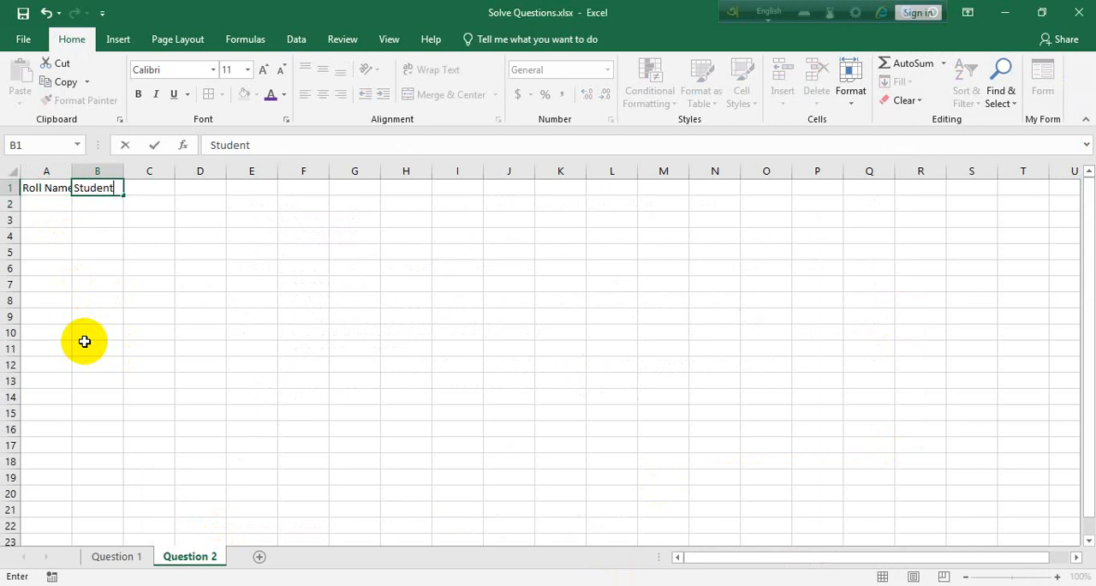
pyautogui.write("tudent's Name")
pyautogui.press('Tab')
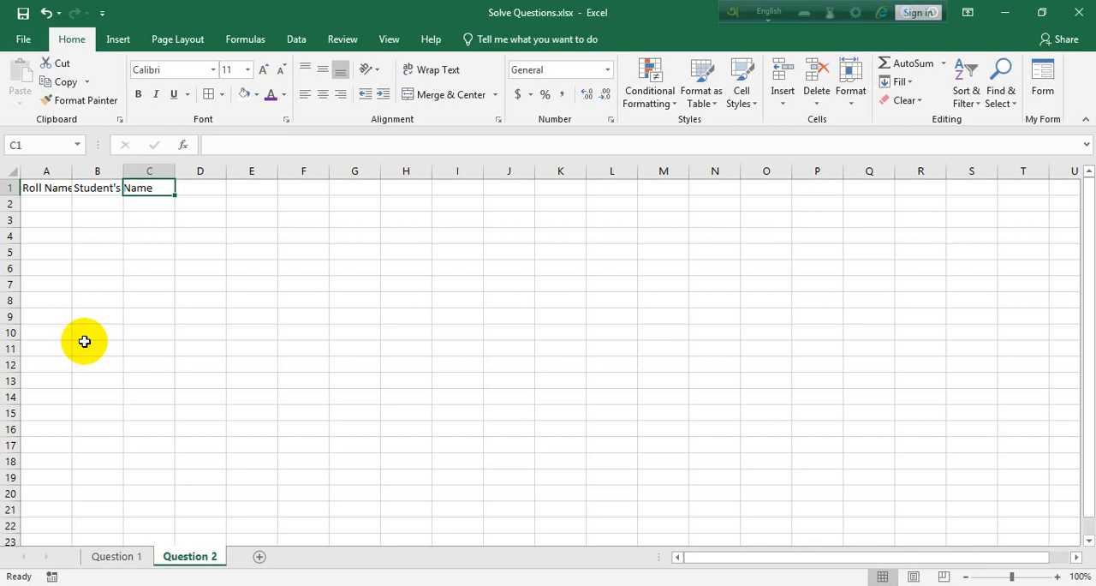
# Enter the subject headers Bangla, English and Mathmatics in cells C1, D1 and E1.
pyautogui.write('Bangl')
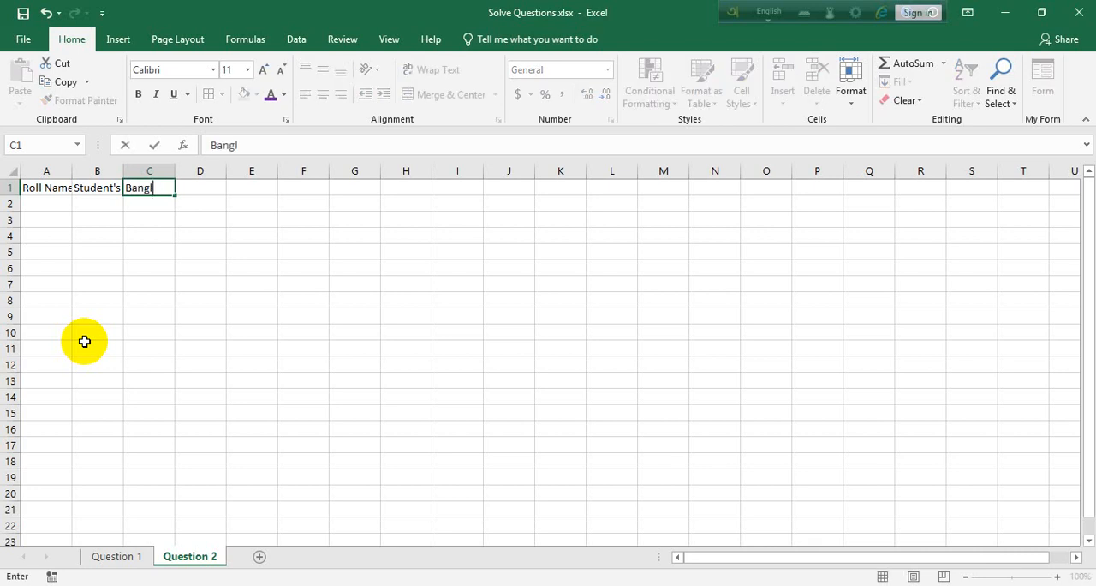
pyautogui.write('a')
pyautogui.press('Tab')
pyautogui.write('E')
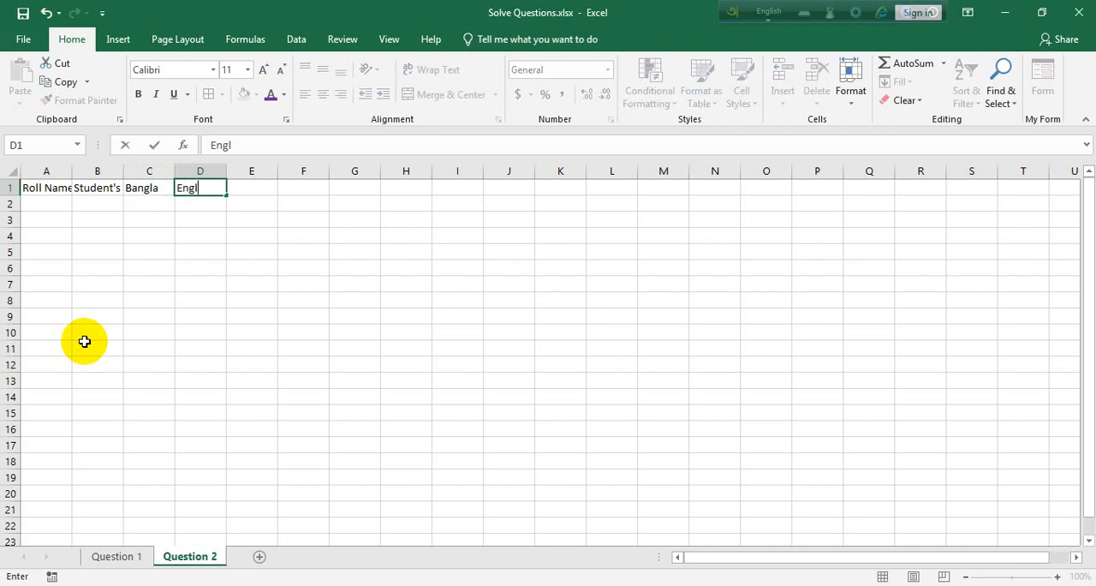
pyautogui.write('nglish')
pyautogui.press('Tab')
pyautogui.write('Ma')
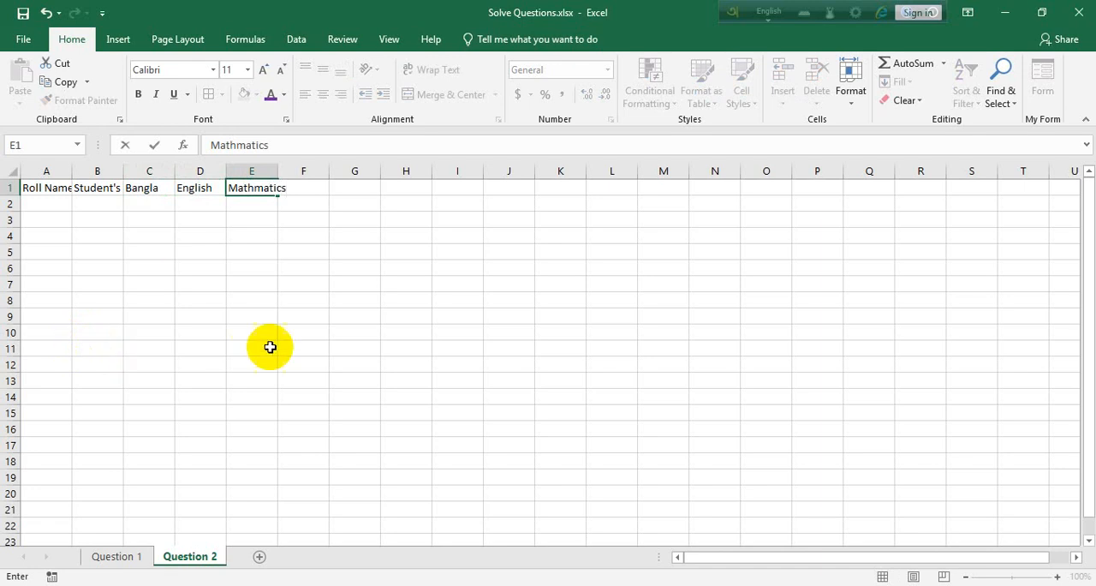
pyautogui.click(301, 333)
pyautogui.click(158, 187)
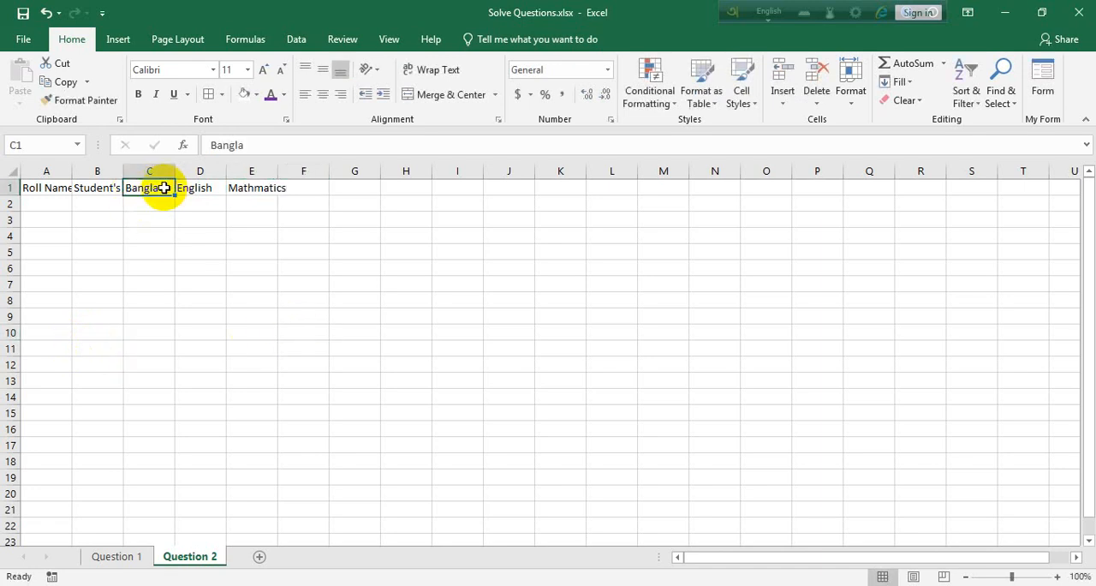
# Fill the roll numbers 1 to 6 down cells A2:A7.
pyautogui.click(52, 203)
pyautogui.write('1')
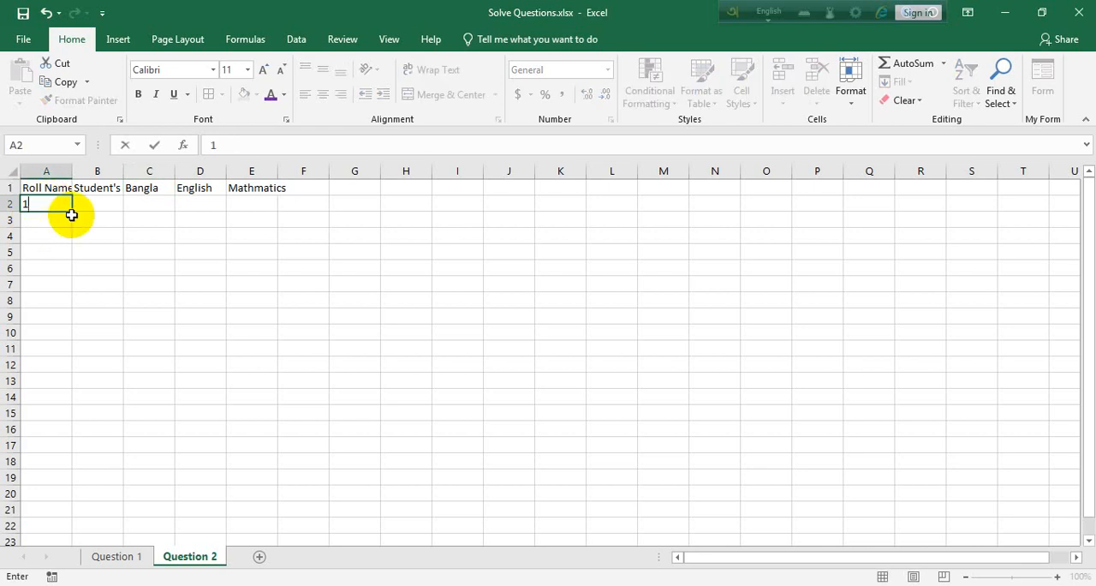
pyautogui.moveTo(72, 212); pyautogui.dragTo(74, 283)
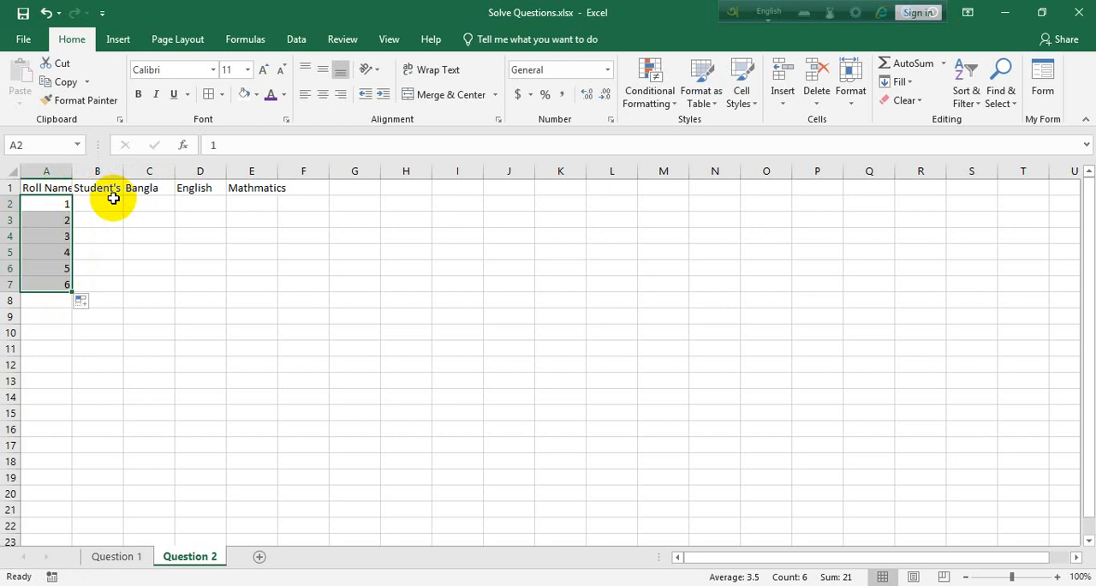
# Enter the first student's name in B2 and autofill the name list down to B7.
pyautogui.click(113, 198)
pyautogui.write('sarw')
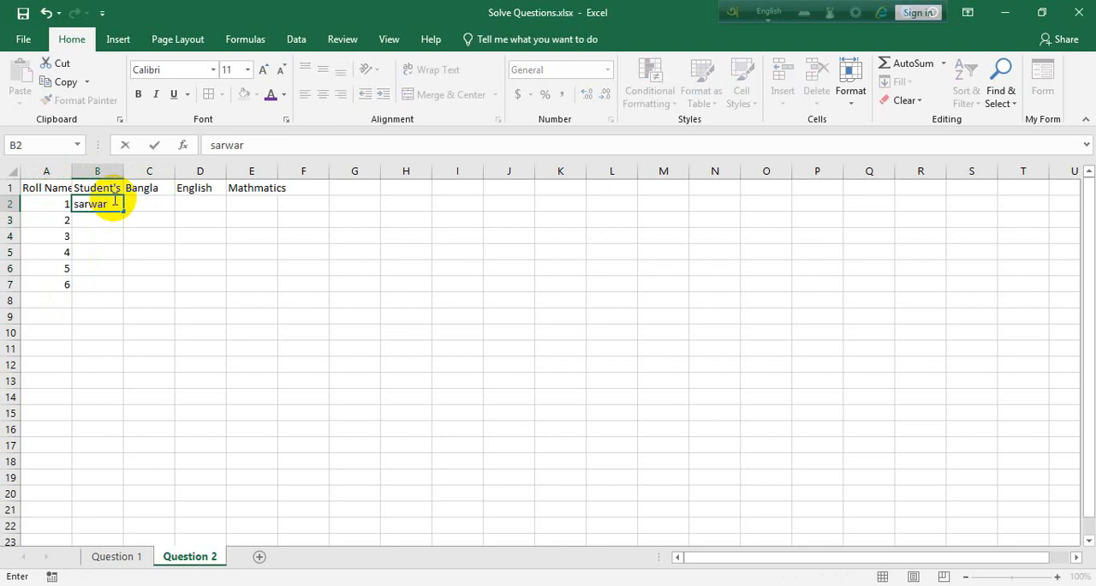
pyautogui.write('ar')
pyautogui.moveTo(125, 210); pyautogui.dragTo(127, 287)
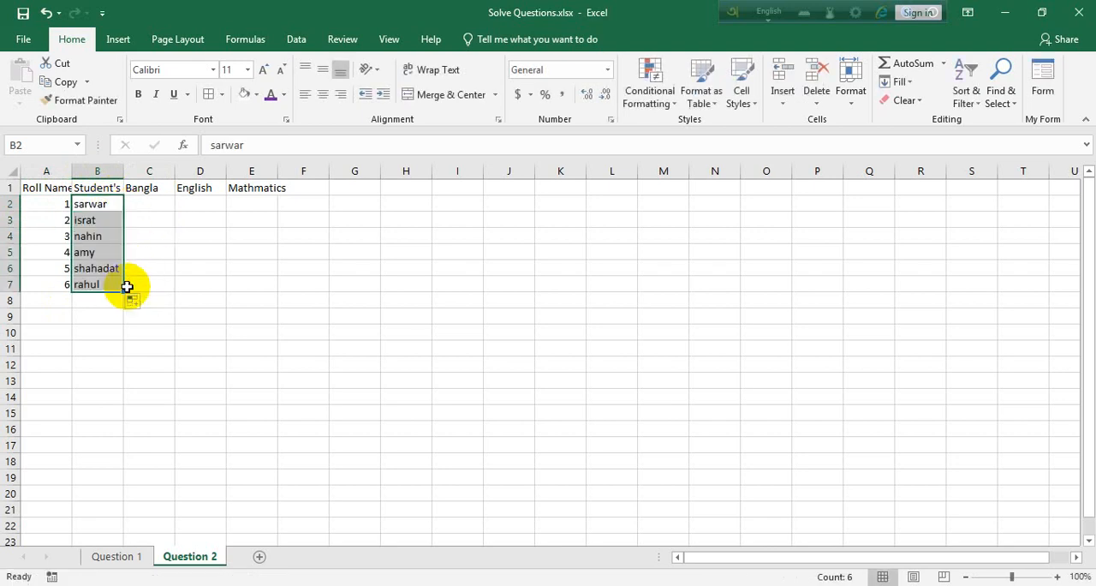
# Clear the sixth student's roll number and name from A7:B7.
pyautogui.moveTo(41, 283); pyautogui.dragTo(96, 285)
pyautogui.press('Delete')
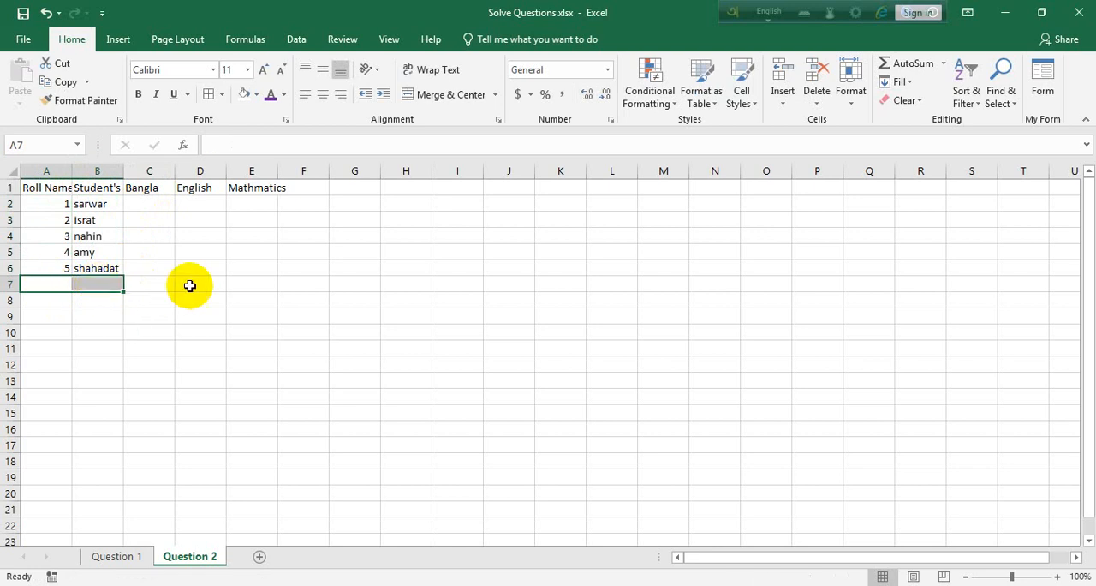
pyautogui.click(190, 285)
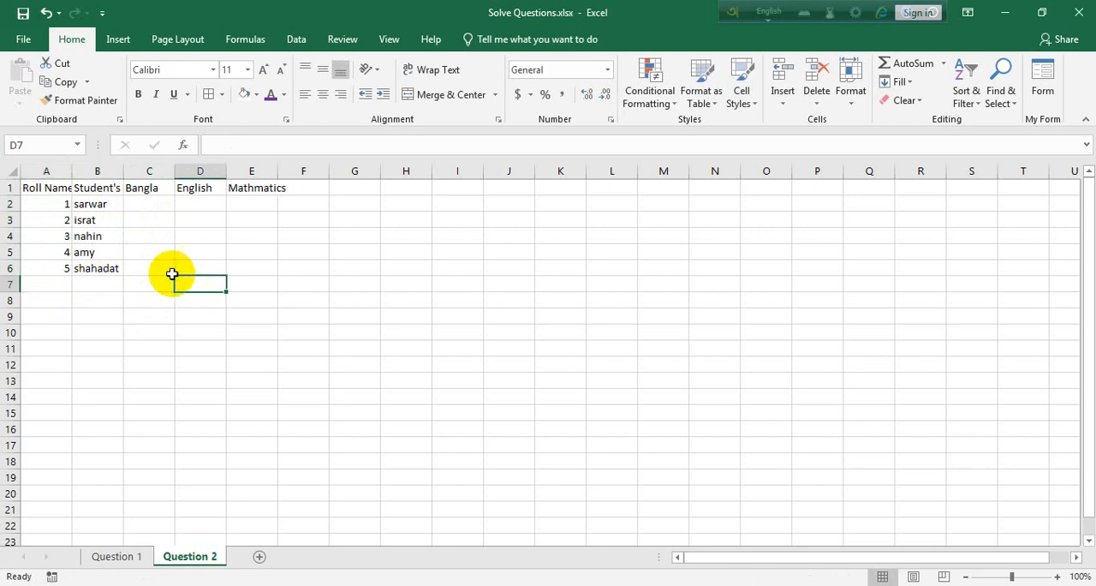
# Move the Mathmatics header to G1 and the English header to E1, leaving an empty column after each subject.
pyautogui.click(158, 202)
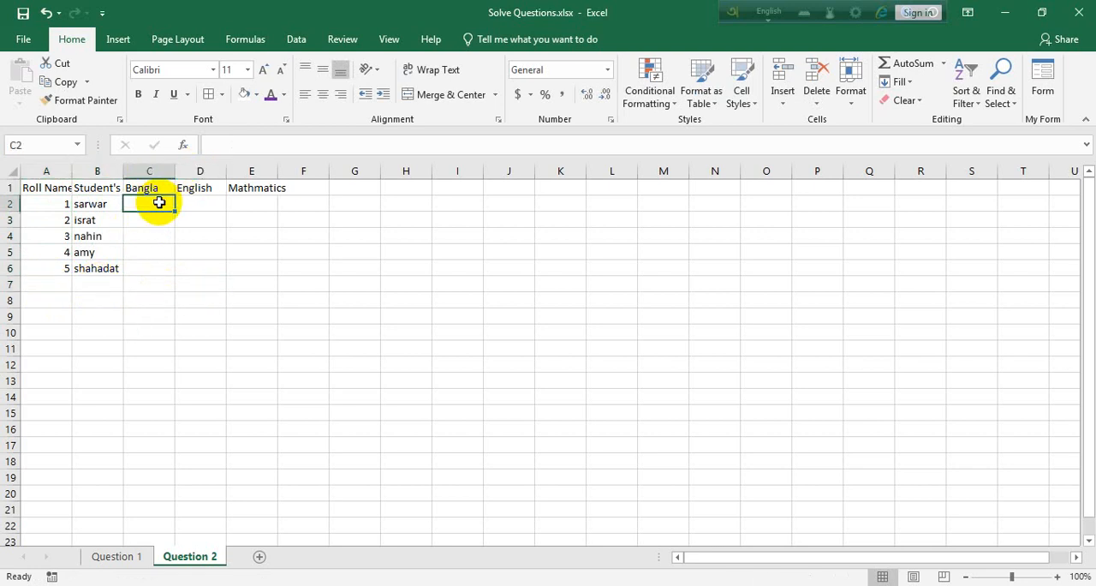
pyautogui.moveTo(245, 186)
pyautogui.mouseDown()
pyautogui.moveTo(196, 188)
pyautogui.moveTo(225, 199)
pyautogui.moveTo(257, 190)
pyautogui.mouseUp()
pyautogui.click(314, 196)
pyautogui.moveTo(328, 193); pyautogui.dragTo(351, 190)
pyautogui.moveTo(195, 188); pyautogui.dragTo(150, 190)
pyautogui.click(441, 69)
# Enter Marks in C2 and Points in D2, and repeat the pair across to H2 for the other subjects.
pyautogui.click(149, 207)
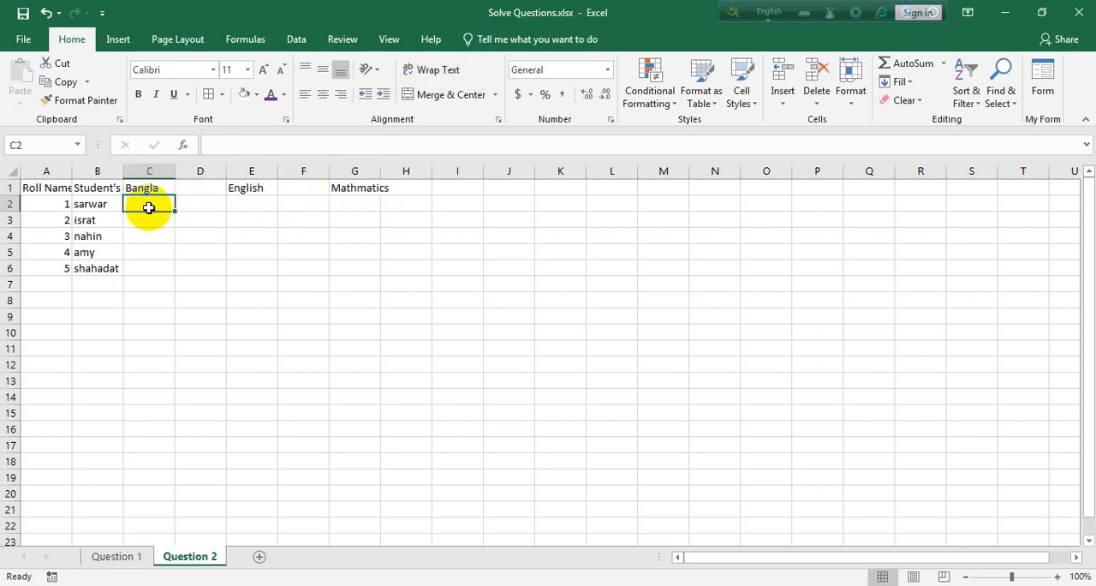
pyautogui.write('Mar')
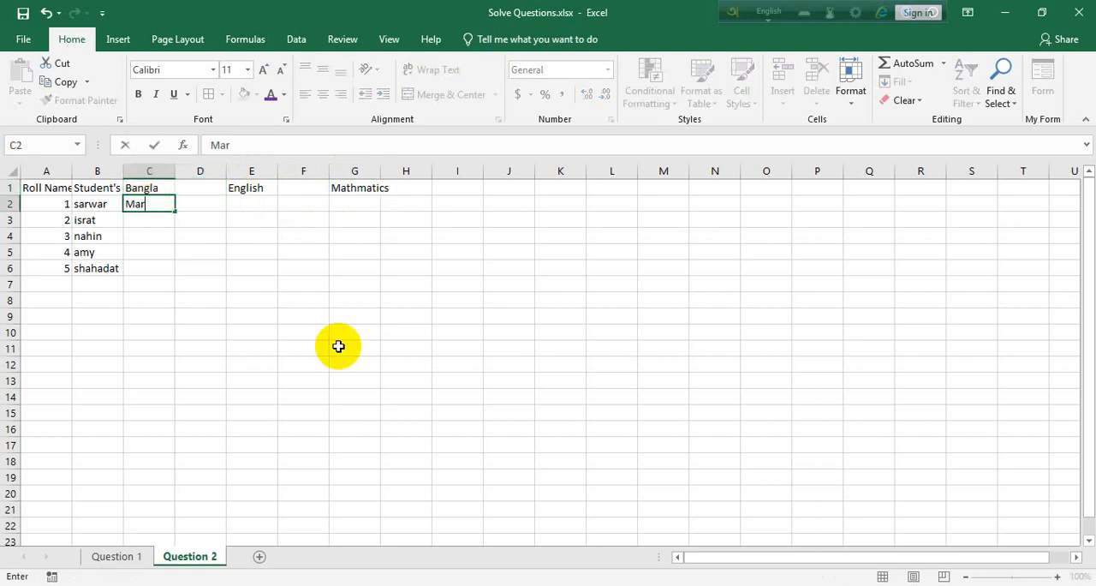
pyautogui.write('ks')
pyautogui.press('Tab')
pyautogui.write('P')
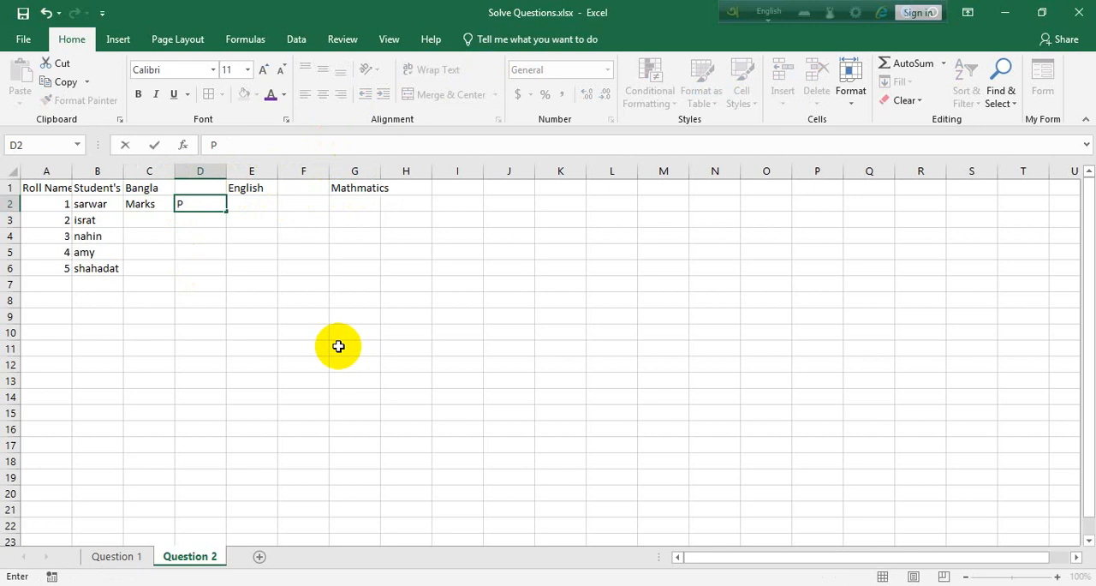
pyautogui.press('Tab')
pyautogui.write('Ma')
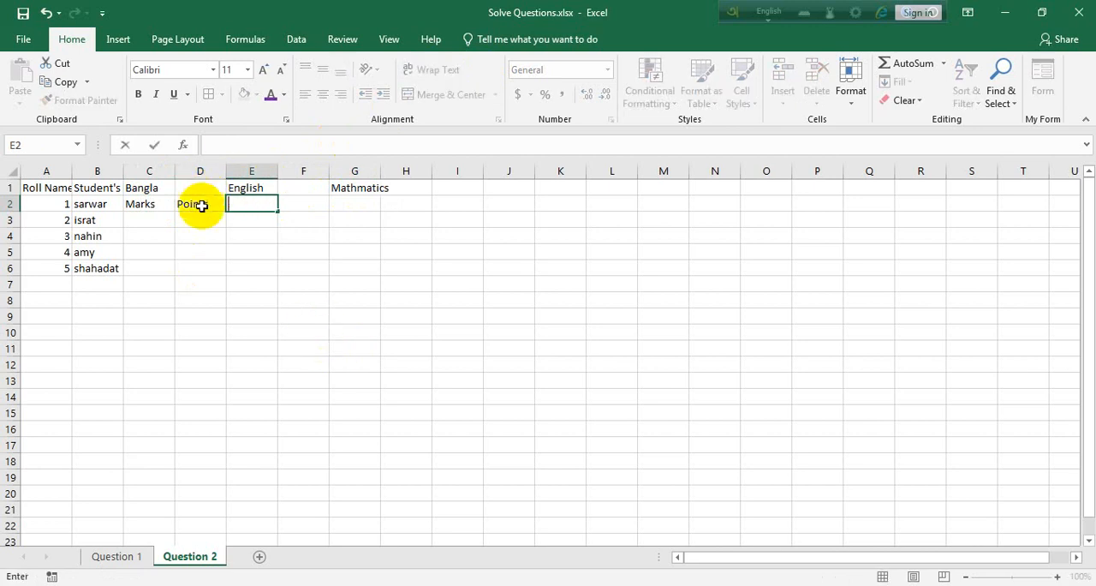
pyautogui.moveTo(197, 206); pyautogui.dragTo(424, 211)
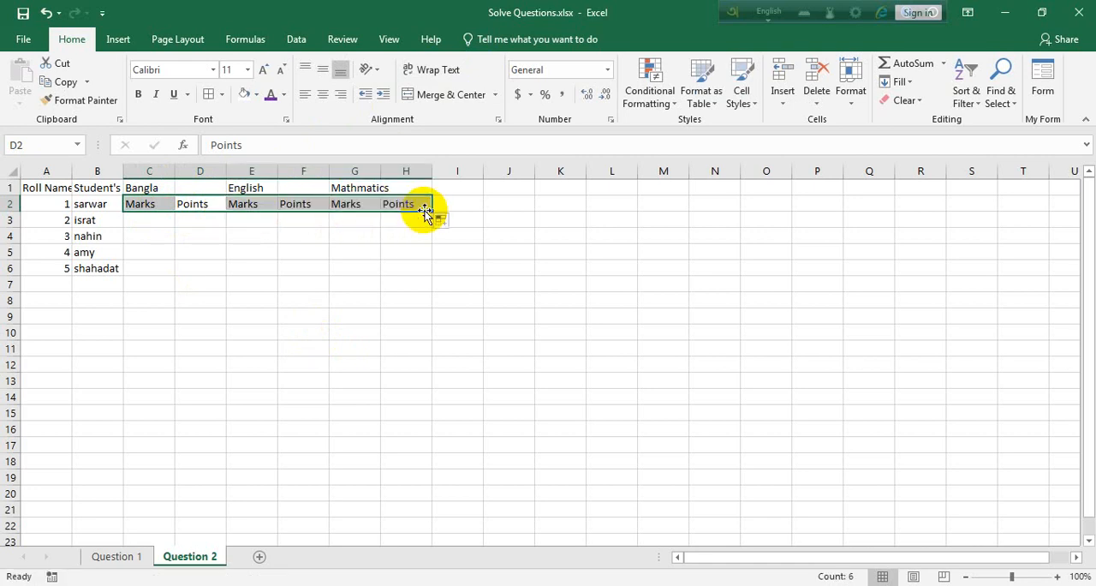
# Move the roll numbers and student names down one row to A3:B7.
pyautogui.click(228, 239)
pyautogui.moveTo(32, 204); pyautogui.dragTo(101, 285)
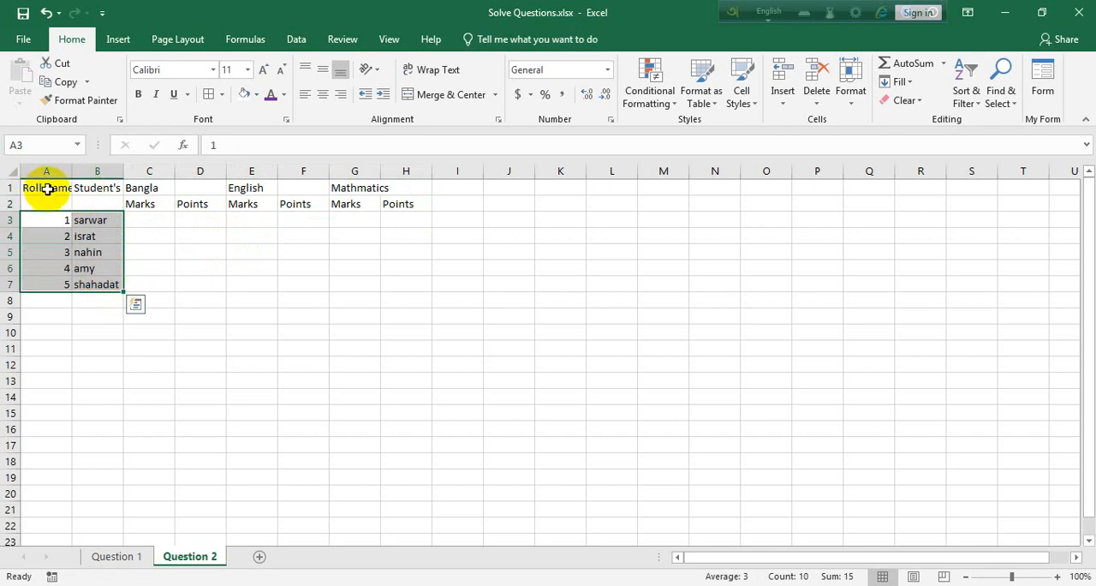
# Merge and center A1:A2 and B1:B2, with wrapped text for the Roll Name and Student's Name headers.
pyautogui.moveTo(44, 187); pyautogui.dragTo(45, 206)
pyautogui.click(447, 70)
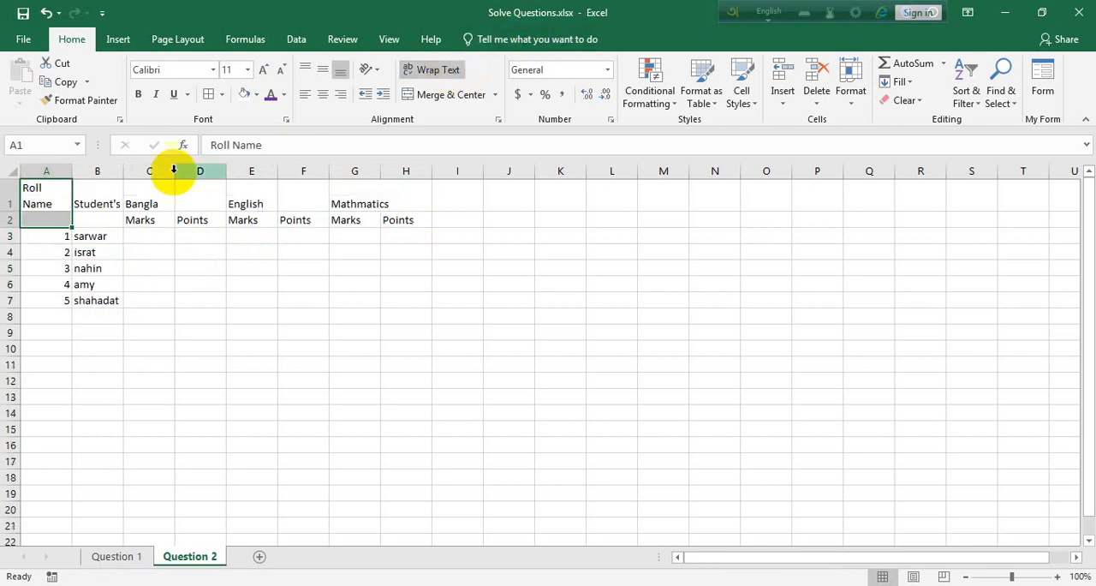
pyautogui.hotkey('ctrl', 'z')
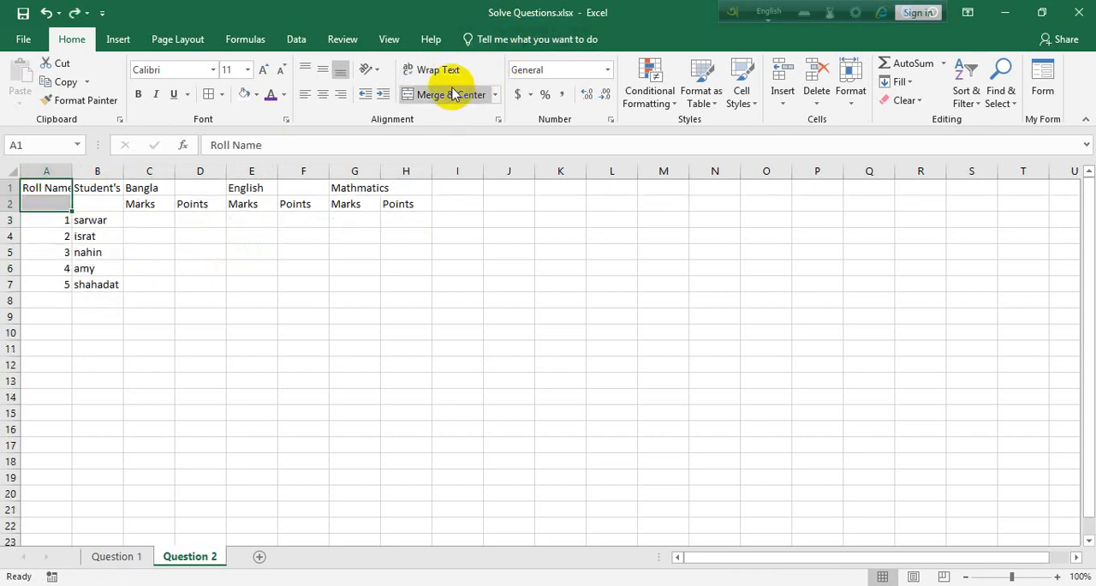
pyautogui.click(451, 95)
pyautogui.click(451, 70)
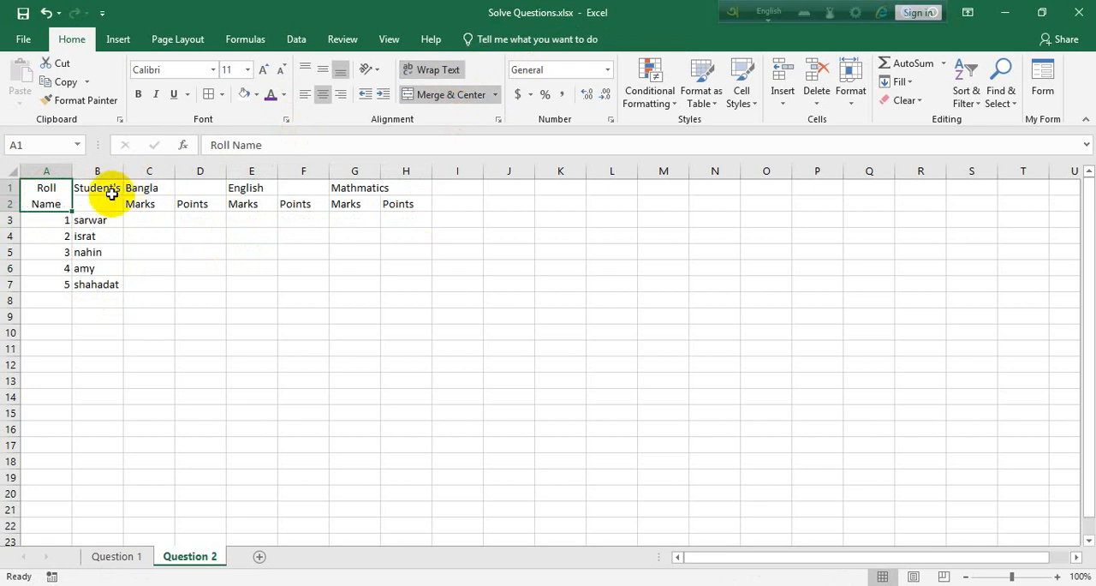
pyautogui.moveTo(108, 187); pyautogui.dragTo(108, 205)
pyautogui.click(445, 94)
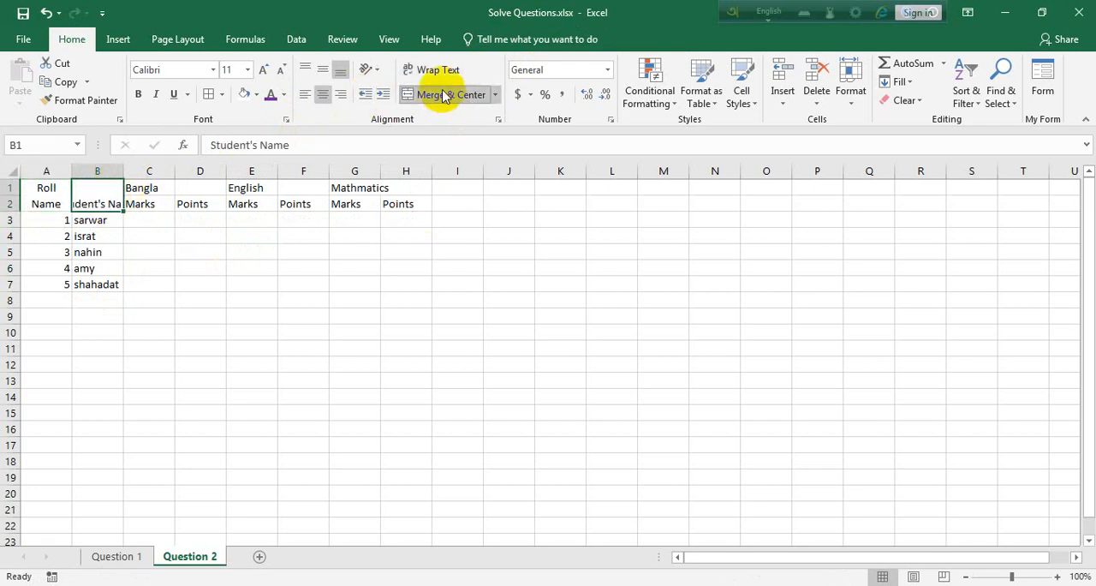
pyautogui.click(432, 75)
# Merge and center each subject header over its two columns: C1:D1, E1:F1 and G1:H1.
pyautogui.moveTo(194, 187); pyautogui.dragTo(155, 187)
pyautogui.click(446, 95)
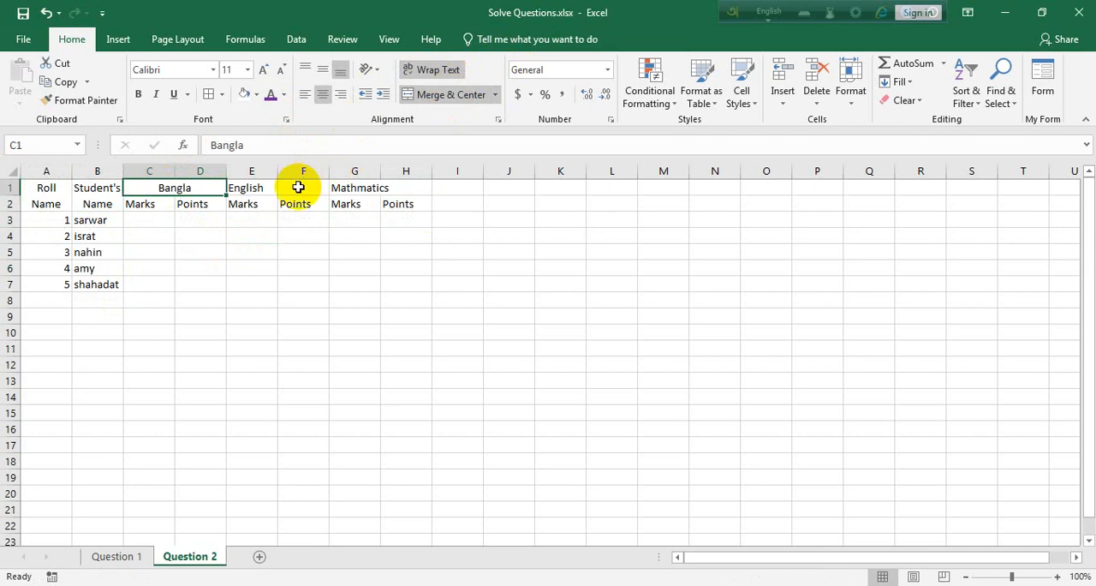
pyautogui.moveTo(297, 185); pyautogui.dragTo(250, 187)
pyautogui.click(423, 103)
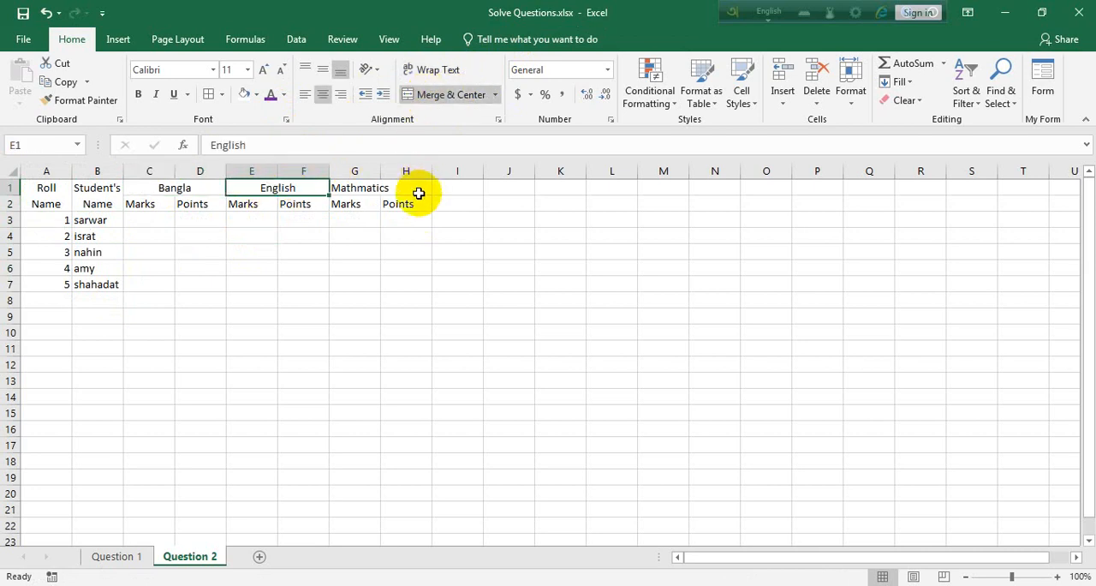
pyautogui.moveTo(419, 191); pyautogui.dragTo(355, 187)
pyautogui.click(452, 97)
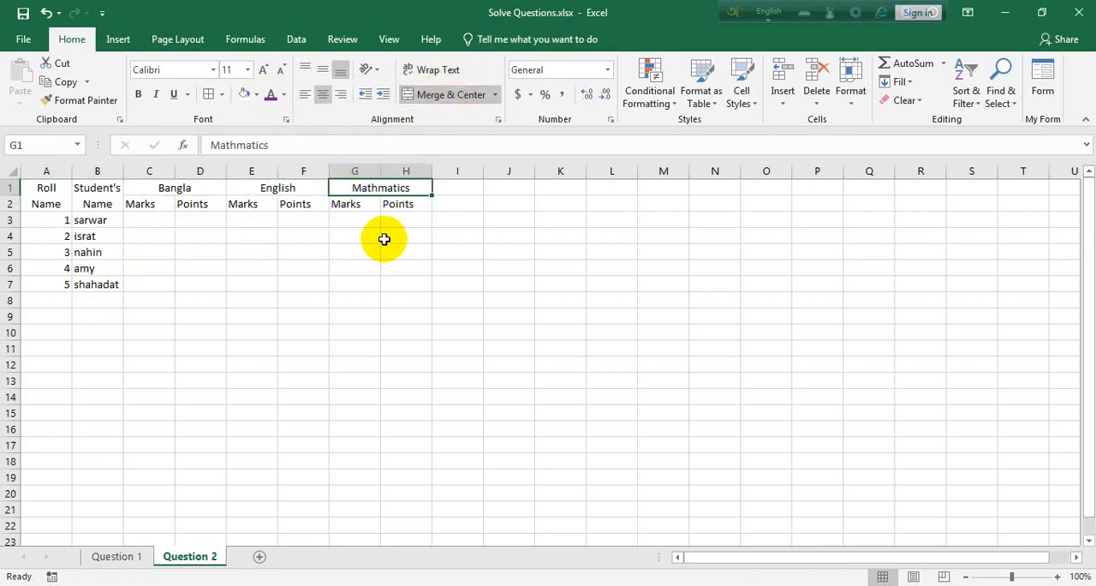
# Make the header cells A1:H2 bold and widen column B slightly.
pyautogui.scroll(2, 384, 239)
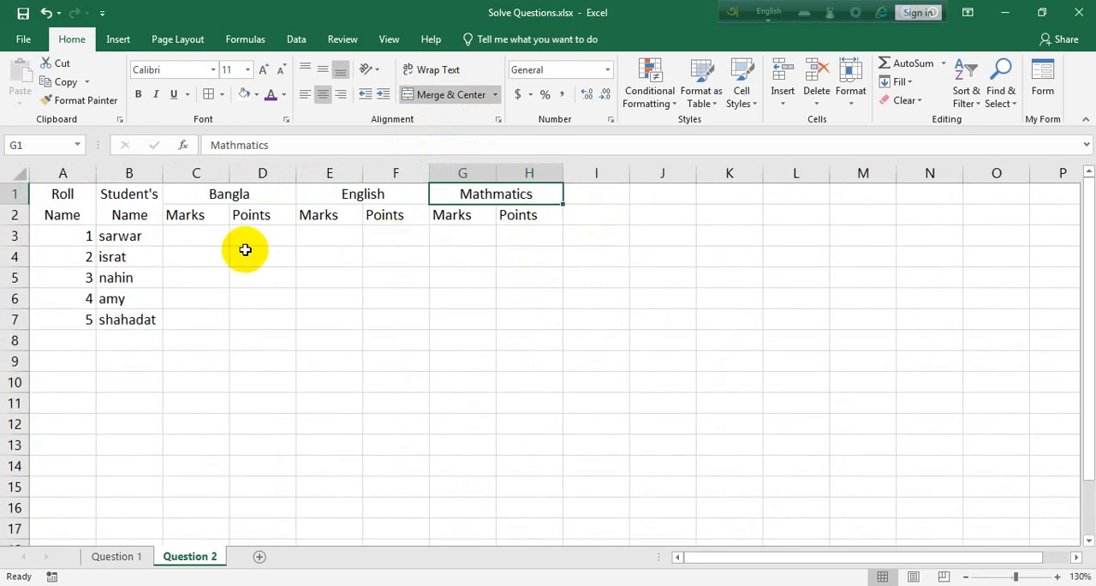
pyautogui.moveTo(502, 206); pyautogui.dragTo(54, 196)
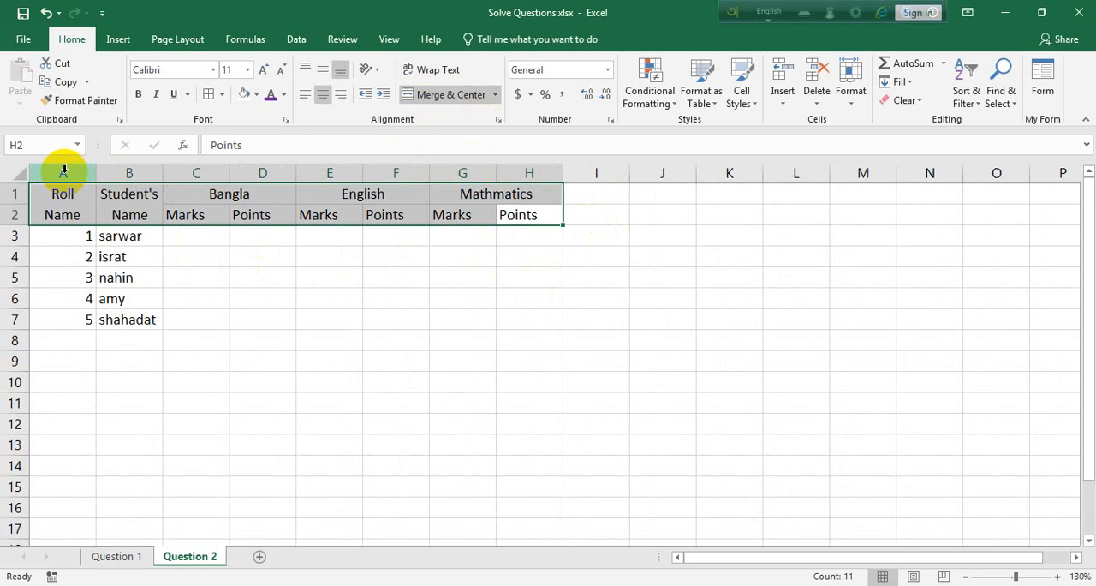
pyautogui.hotkey('ctrl', 'b')
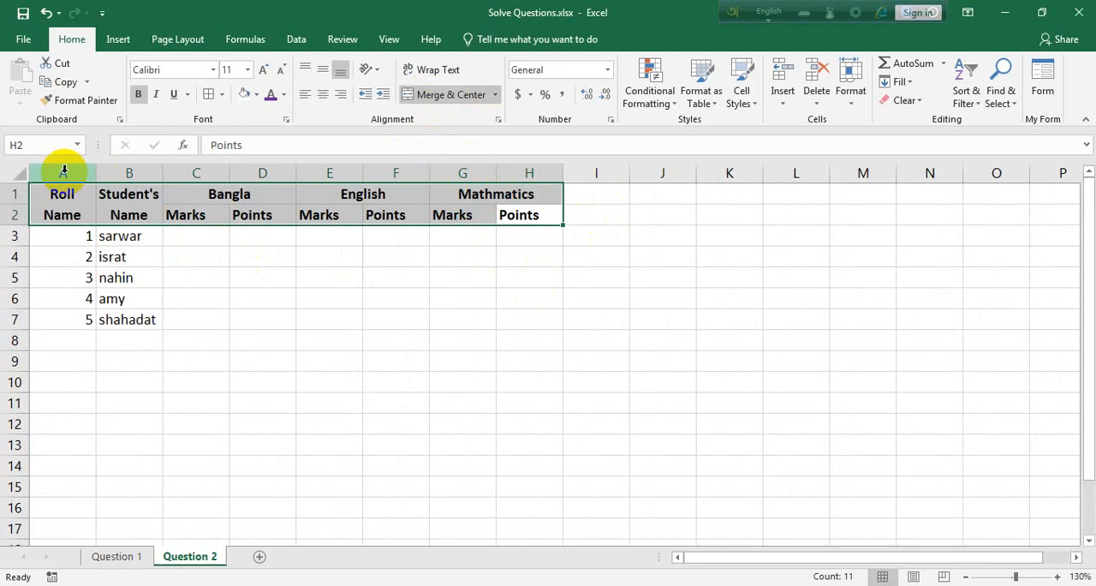
pyautogui.click(347, 235)
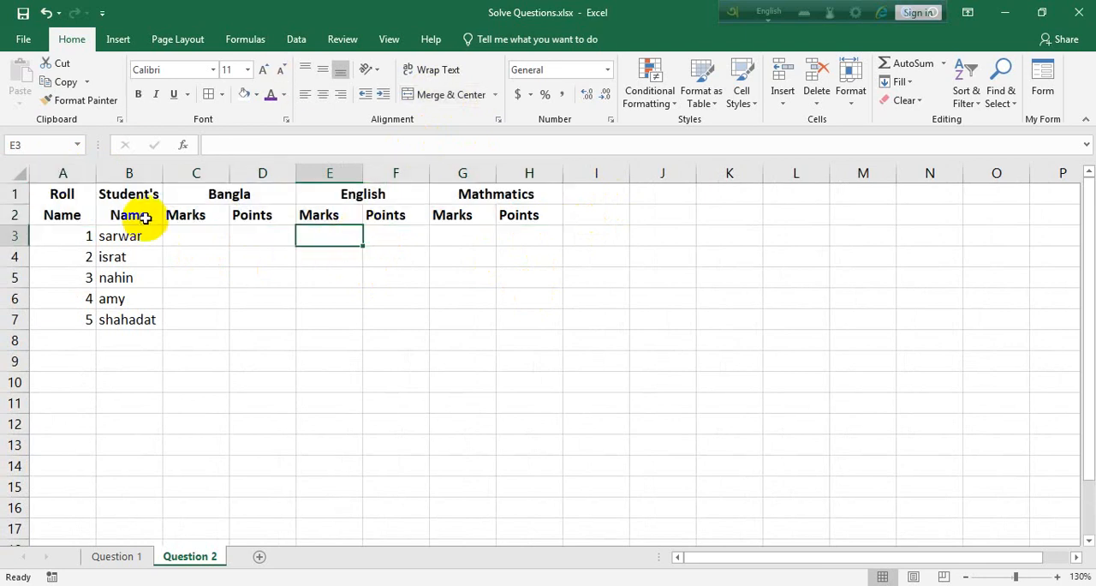
pyautogui.moveTo(162, 174); pyautogui.dragTo(171, 174)
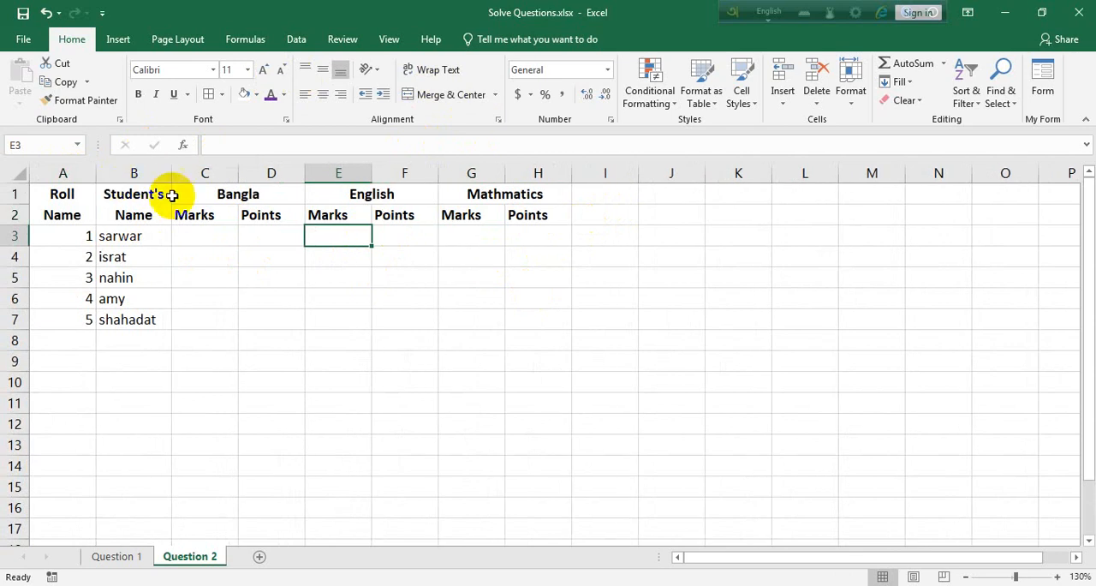
# Center the text of the header cells A1:H2 horizontally.
pyautogui.moveTo(550, 213); pyautogui.dragTo(64, 194)
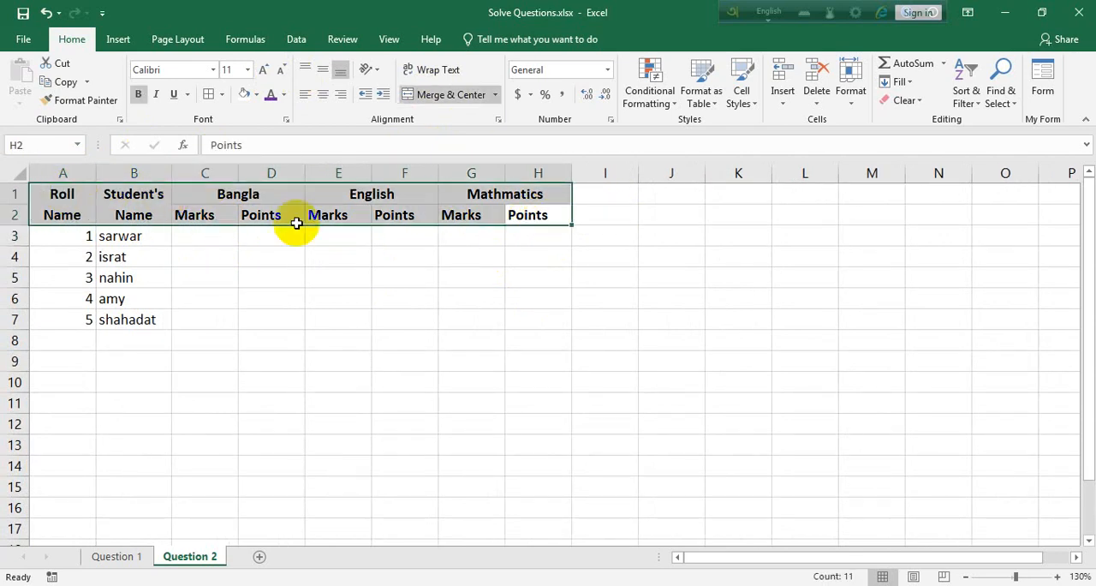
pyautogui.click(323, 96)
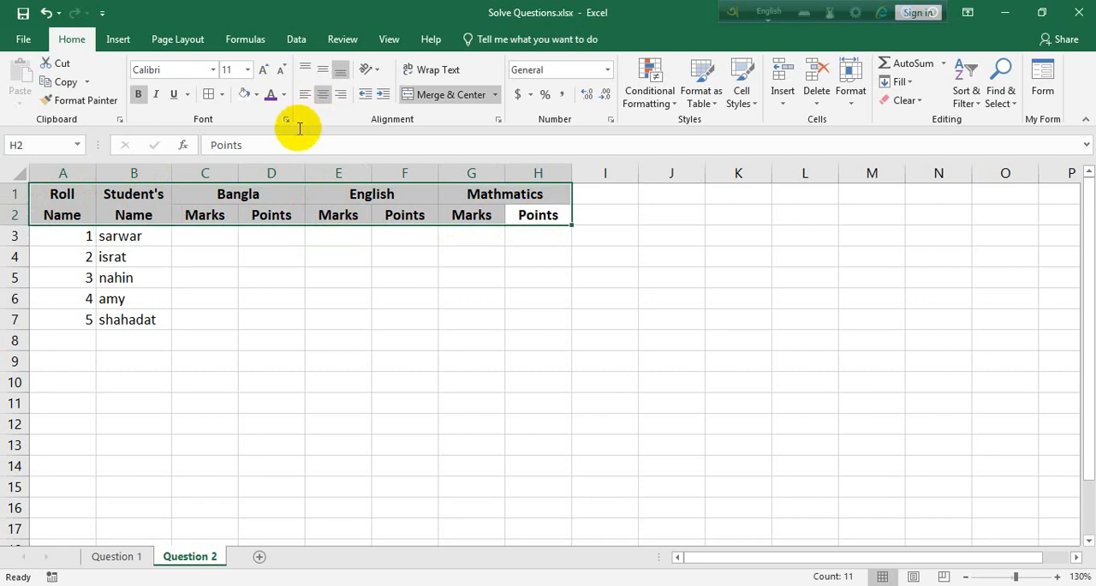
# Enter the Bangla marks 55, 66, 68, 91 and 38 in C3:C7.
pyautogui.click(208, 234)
pyautogui.write('55')
pyautogui.press('Return')
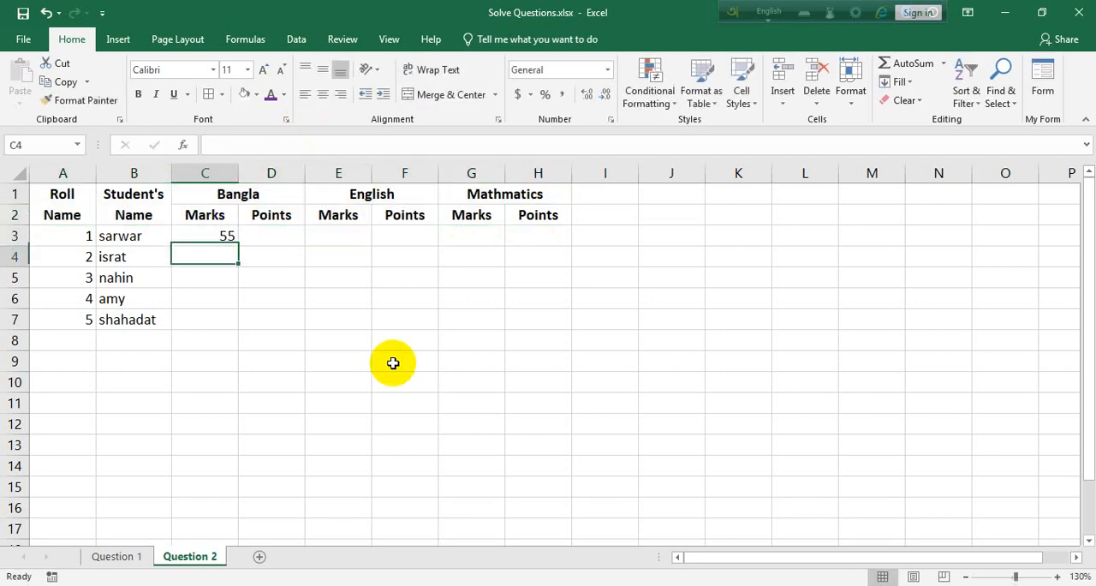
pyautogui.write('66')
pyautogui.press('Return')
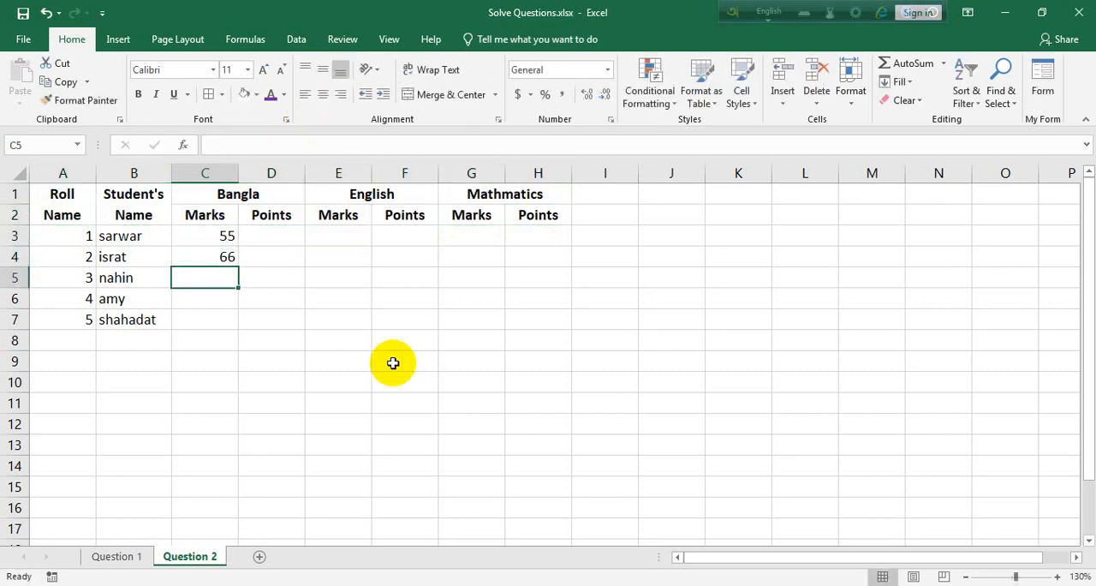
pyautogui.write('68')
pyautogui.press('Return')
pyautogui.write('91')
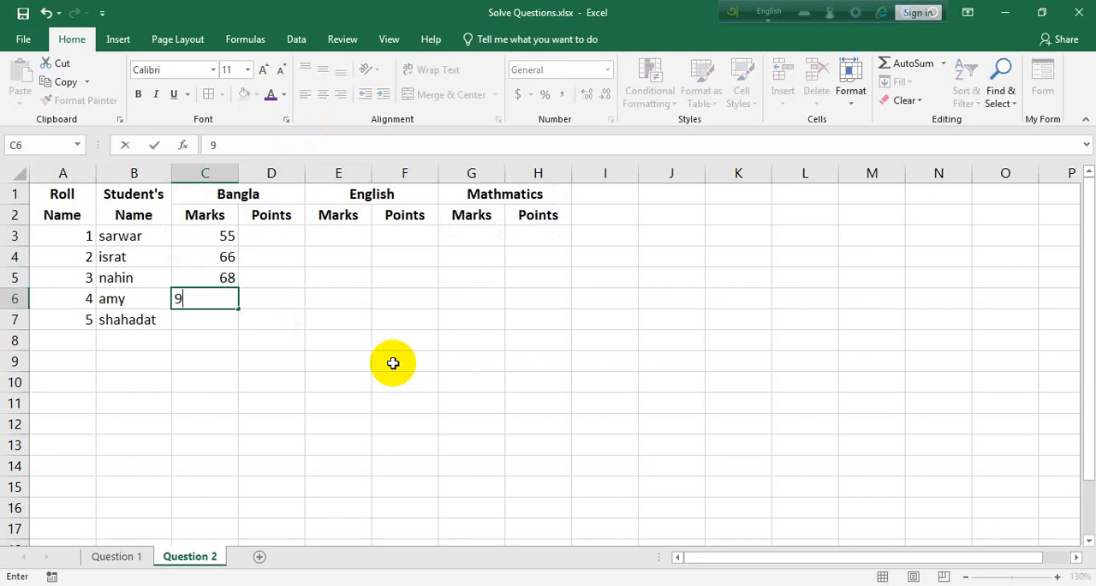
pyautogui.press('Return')
pyautogui.write('38')
pyautogui.press('Return')
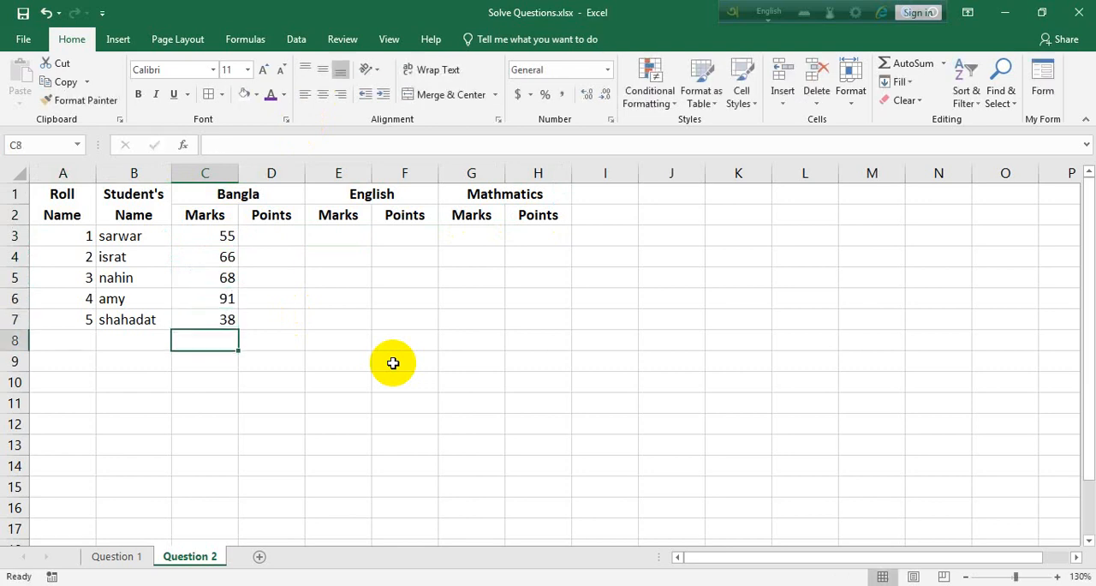
# Enter the English marks 45 and 48 in E3:E4 and fill the series down to E7.
pyautogui.click(330, 236)
pyautogui.write('45')
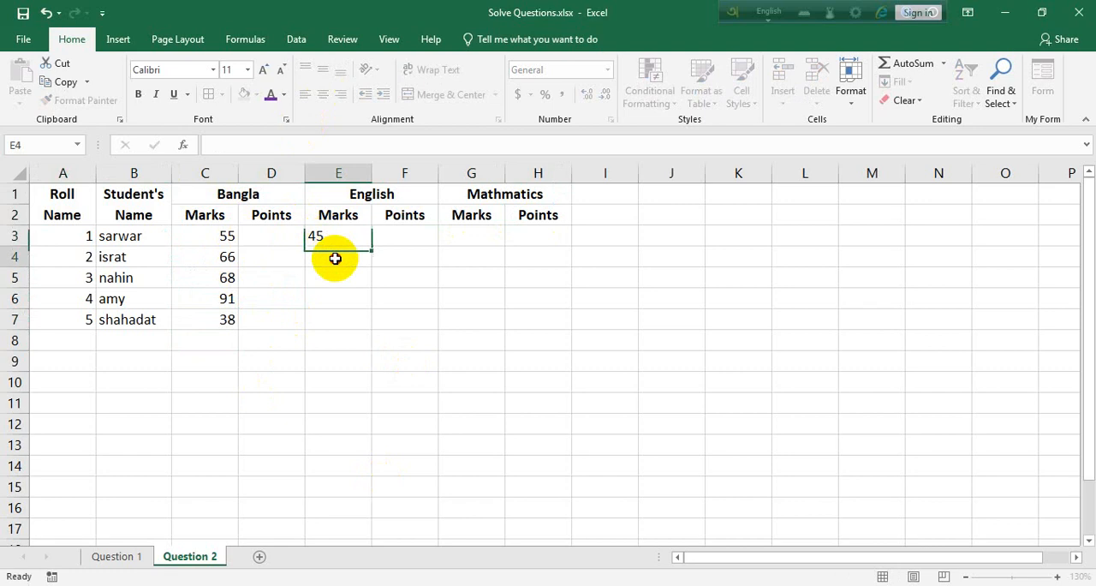
pyautogui.click(335, 255)
pyautogui.write('48')
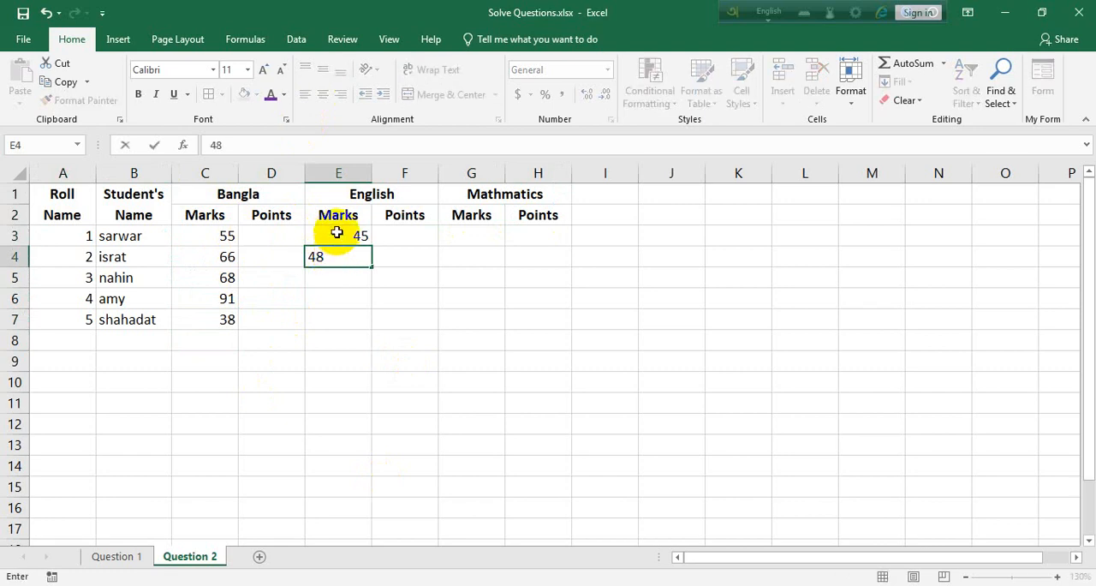
pyautogui.click(341, 240)
pyautogui.click(351, 254)
pyautogui.moveTo(360, 243); pyautogui.dragTo(368, 327)
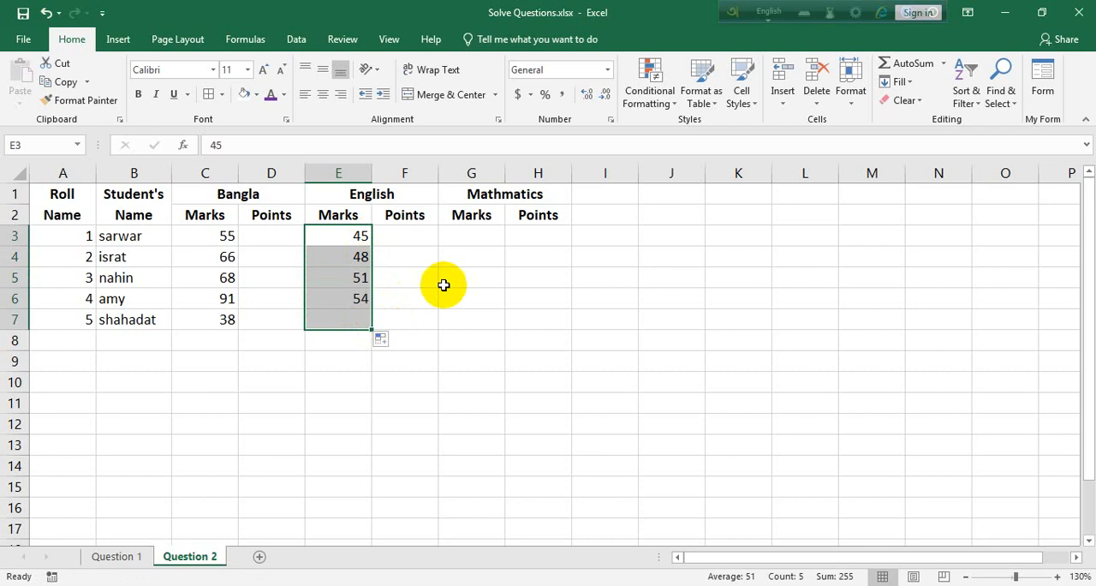
# Enter the mathematics marks 55 and 60 in G3:G4 and fill the series down to G7.
pyautogui.click(474, 230)
pyautogui.write('5')
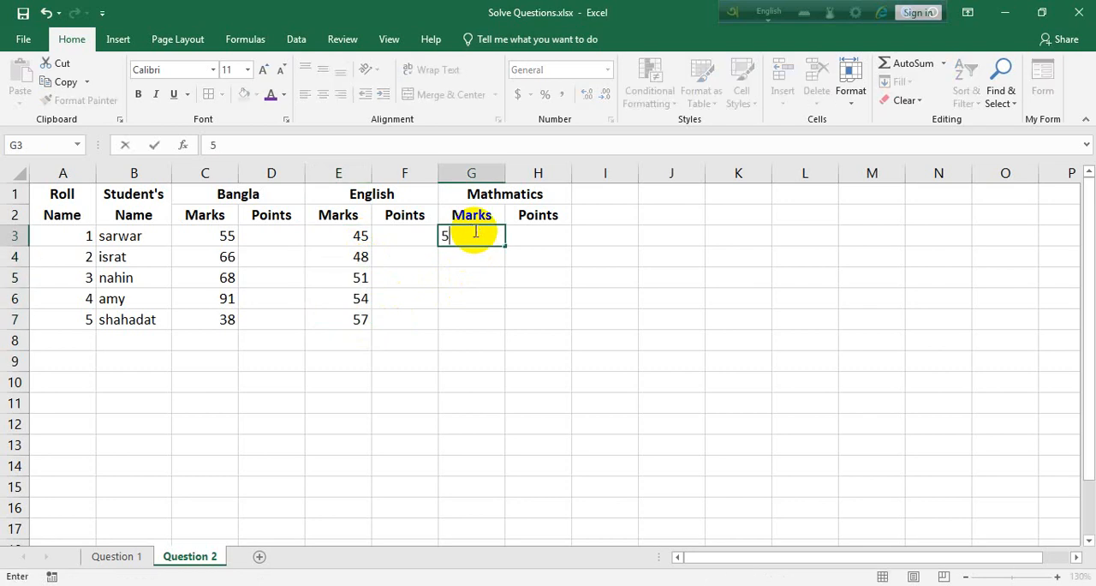
pyautogui.write('5')
pyautogui.press('Return')
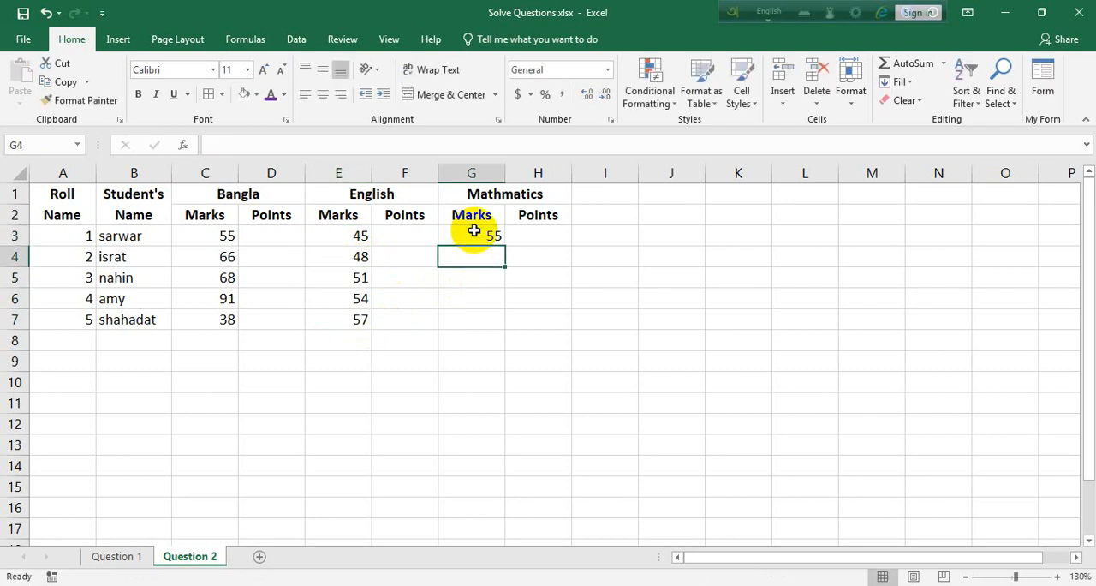
pyautogui.write('60')
pyautogui.moveTo(474, 231); pyautogui.dragTo(498, 321)
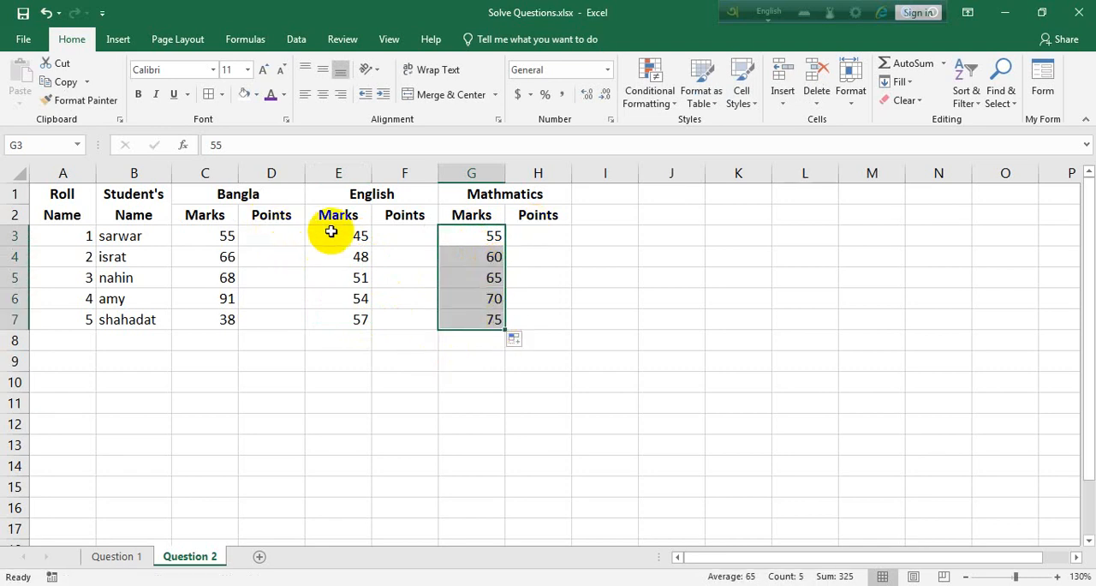
# Merge and center I1:I2 and enter the header "Total GPA" in it.
pyautogui.moveTo(607, 196); pyautogui.dragTo(607, 218)
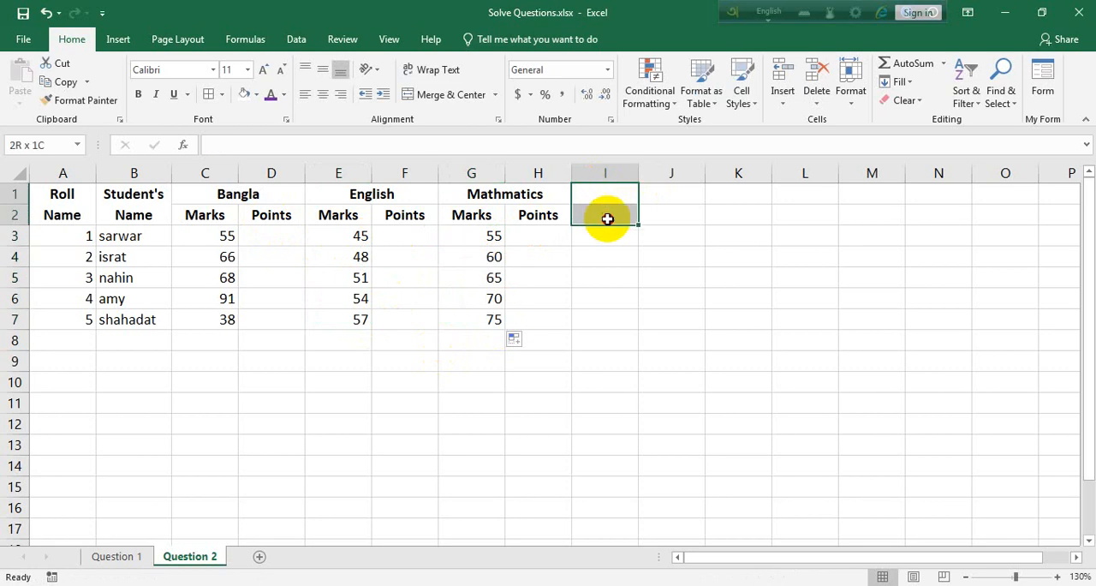
pyautogui.click(461, 101)
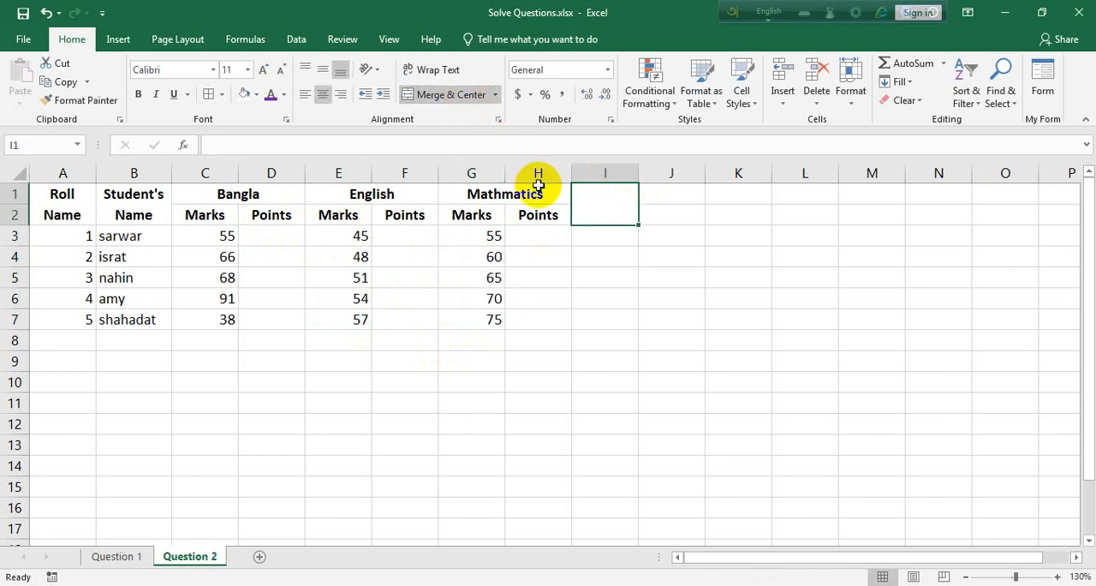
pyautogui.write('Total')
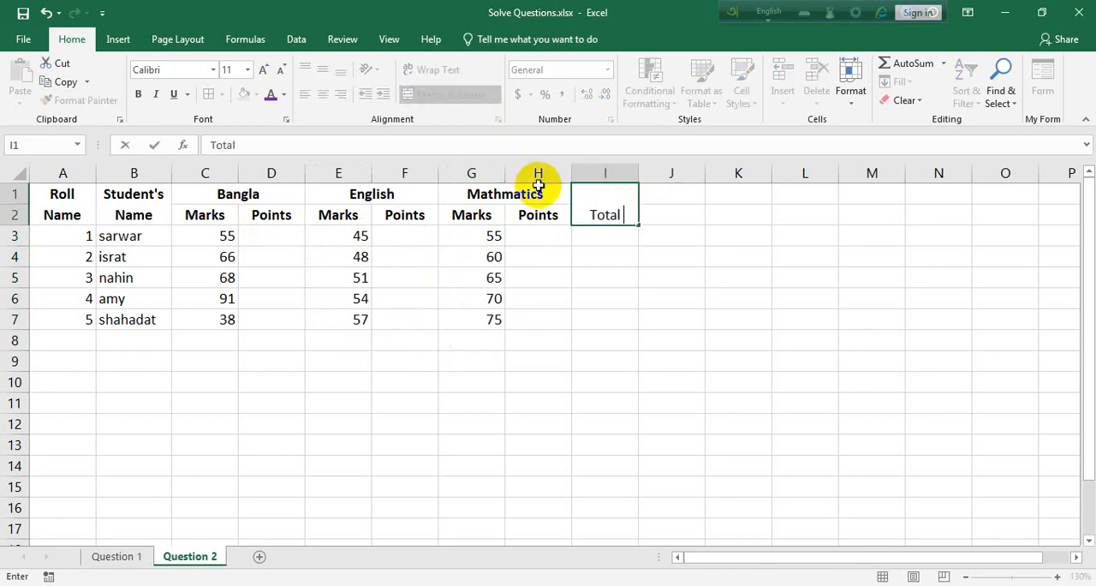
pyautogui.write(' GPA')
pyautogui.press('Tab')
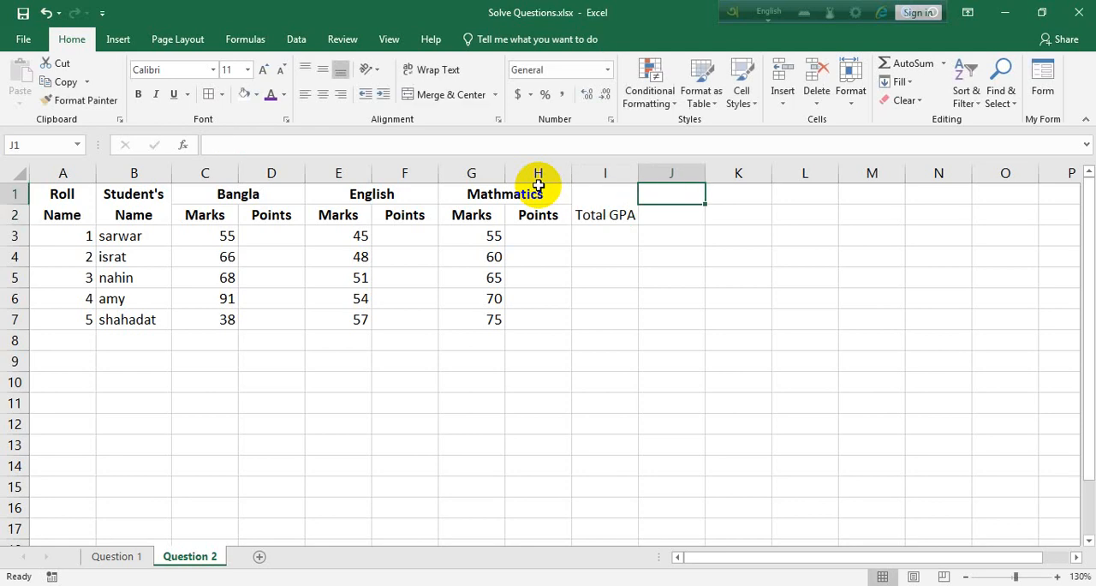
# Enter the headers "Grade" in J1 and "Rand" in K1.
pyautogui.write('Gr')
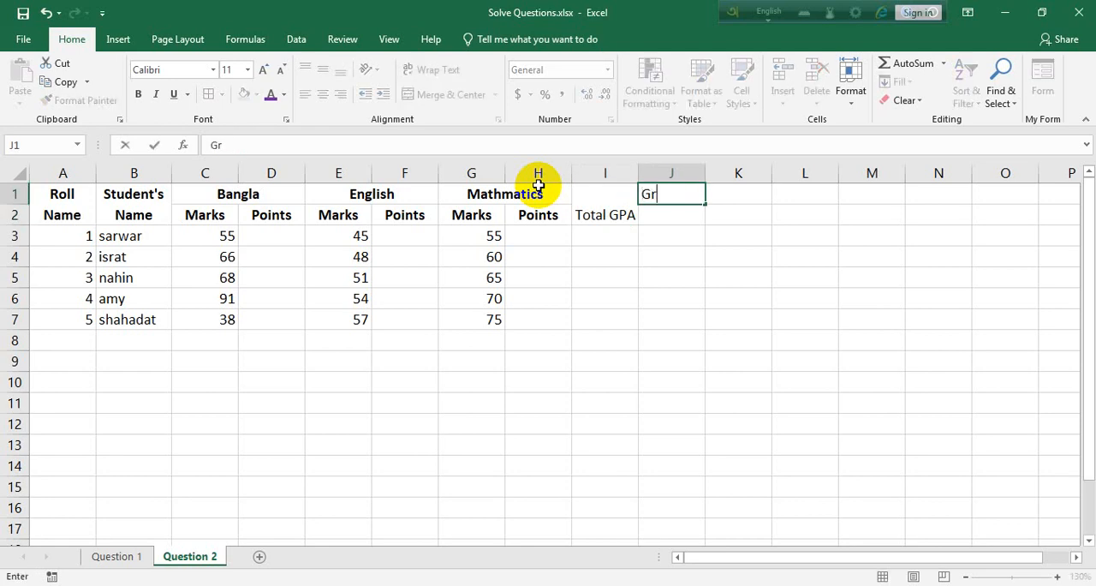
pyautogui.write('and')
pyautogui.press('Tab')
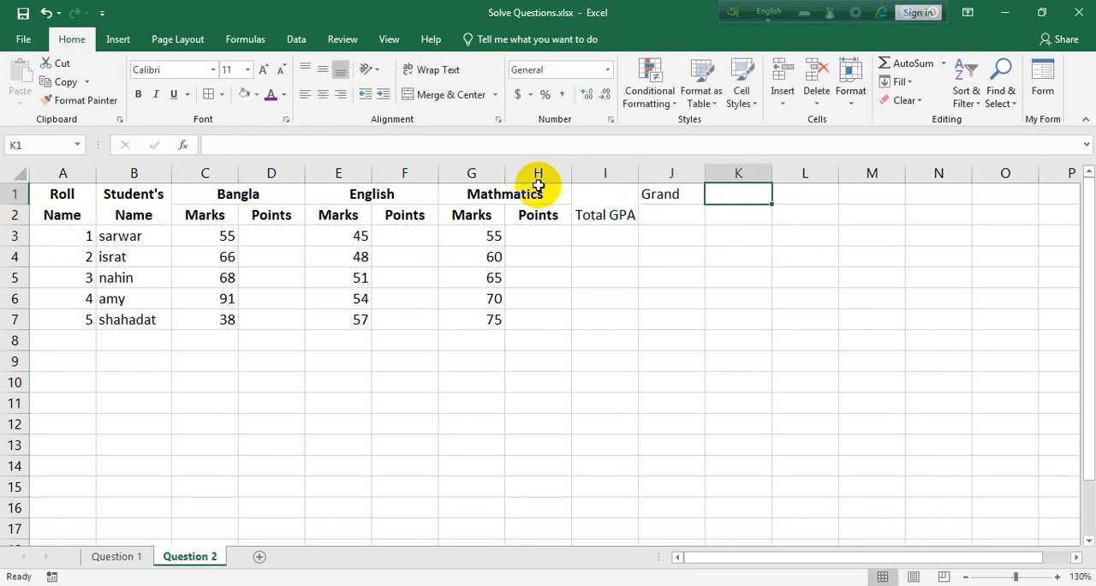
pyautogui.doubleClick(694, 195)
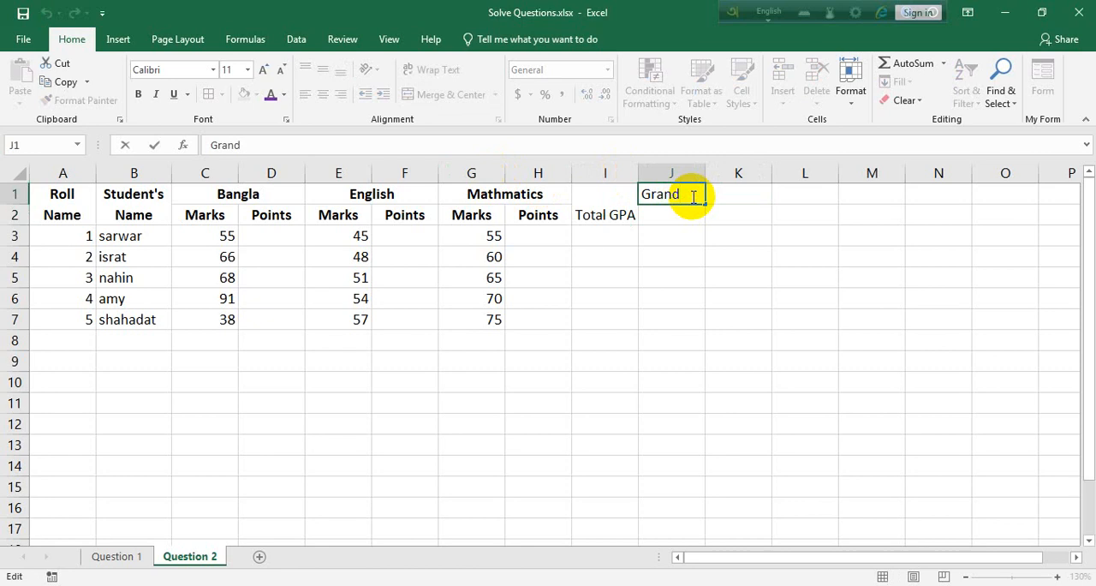
pyautogui.press('BackSpace')
pyautogui.press('BackSpace')
pyautogui.write('d')
pyautogui.press('Tab')
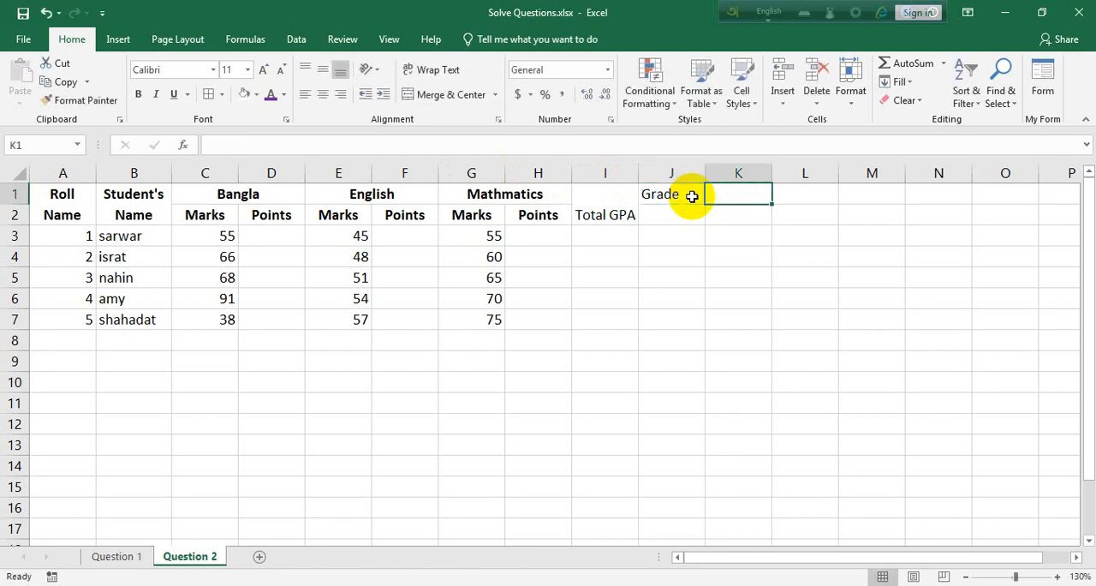
pyautogui.write('Rand')
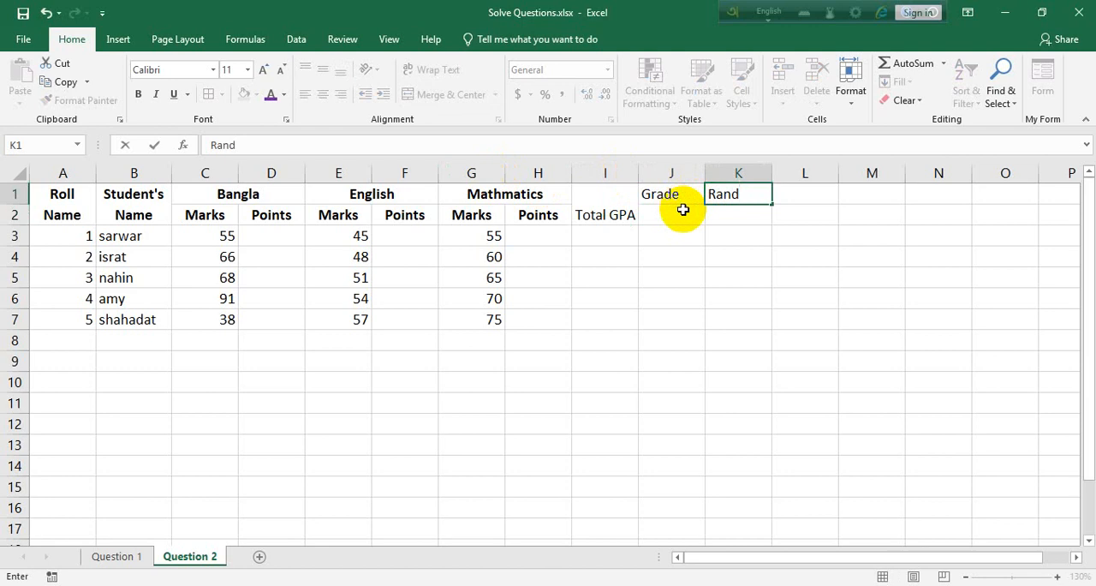
# Merge and center J1:J2 and K1:K2 for the last two headers.
pyautogui.moveTo(680, 209); pyautogui.dragTo(668, 191)
pyautogui.click(439, 97)
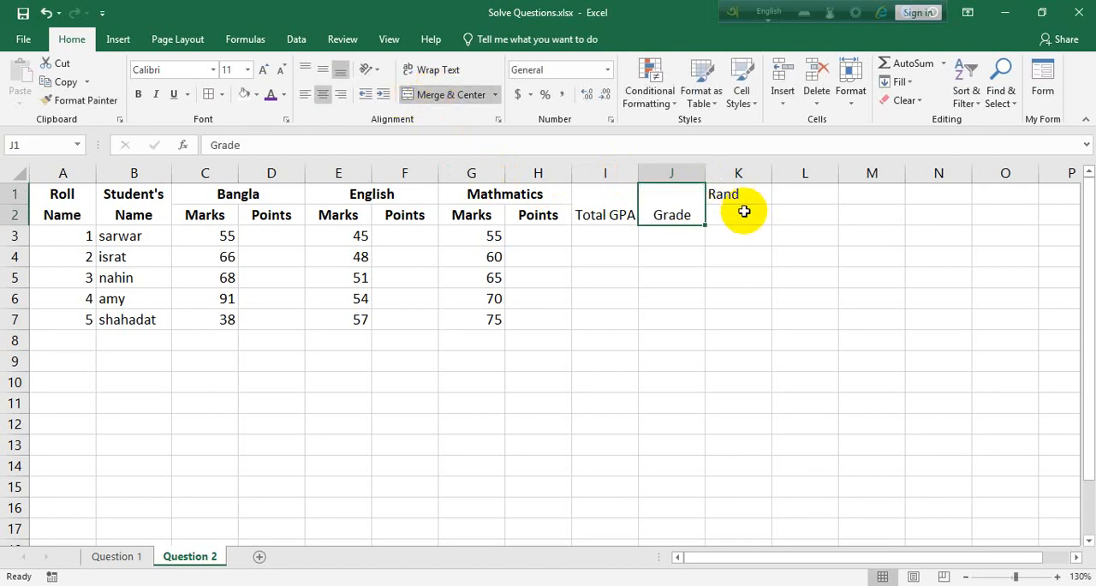
pyautogui.moveTo(741, 208); pyautogui.dragTo(35, 206)
pyautogui.click(454, 95)
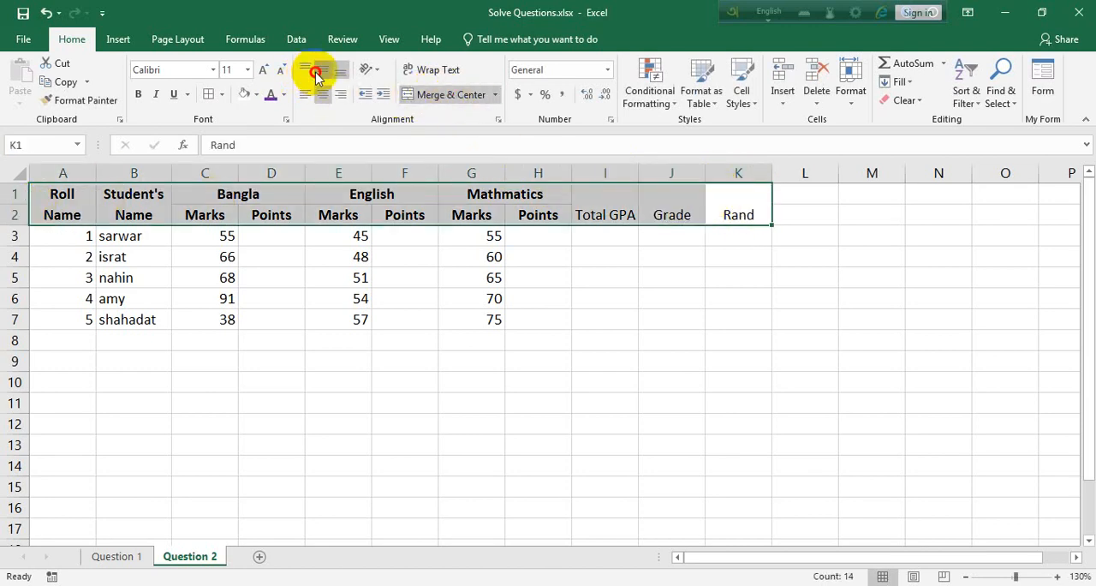
# Middle-align the header cells A1:K2 vertically and make them all bold.
pyautogui.click(320, 70)
pyautogui.click(141, 95)
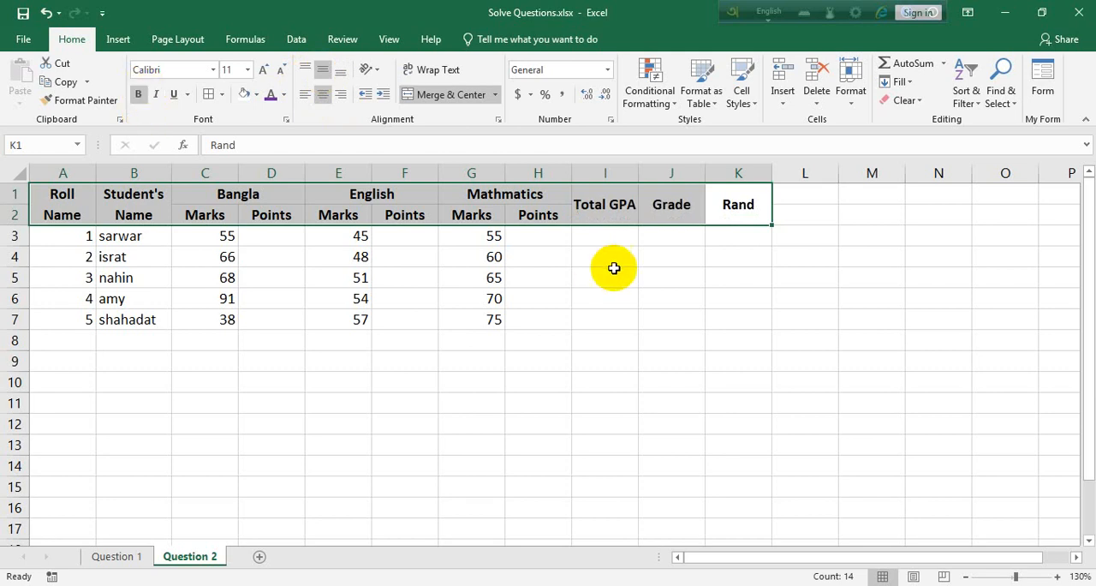
pyautogui.click(612, 237)
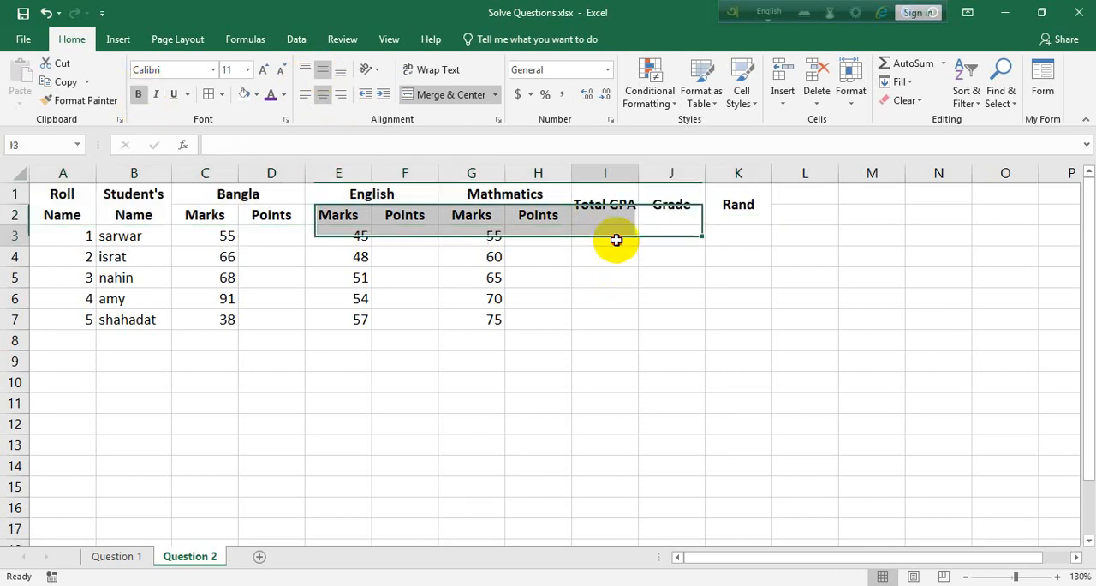
# Start an IF formula in D3 that returns 5 points when the Bangla mark in C3 is >=80.
pyautogui.click(281, 241)
pyautogui.write('=')
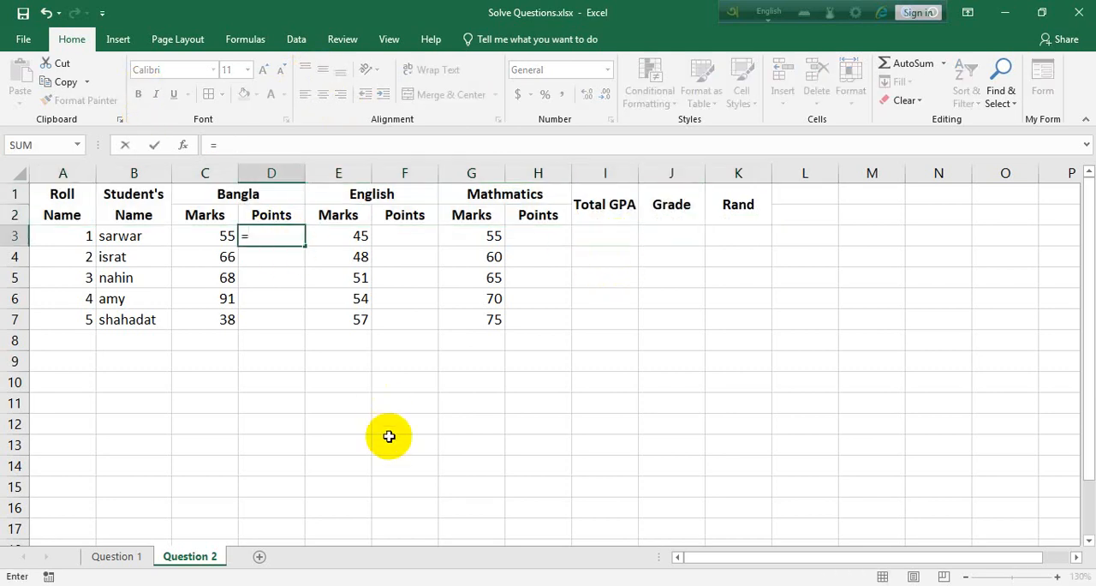
pyautogui.write('if(')
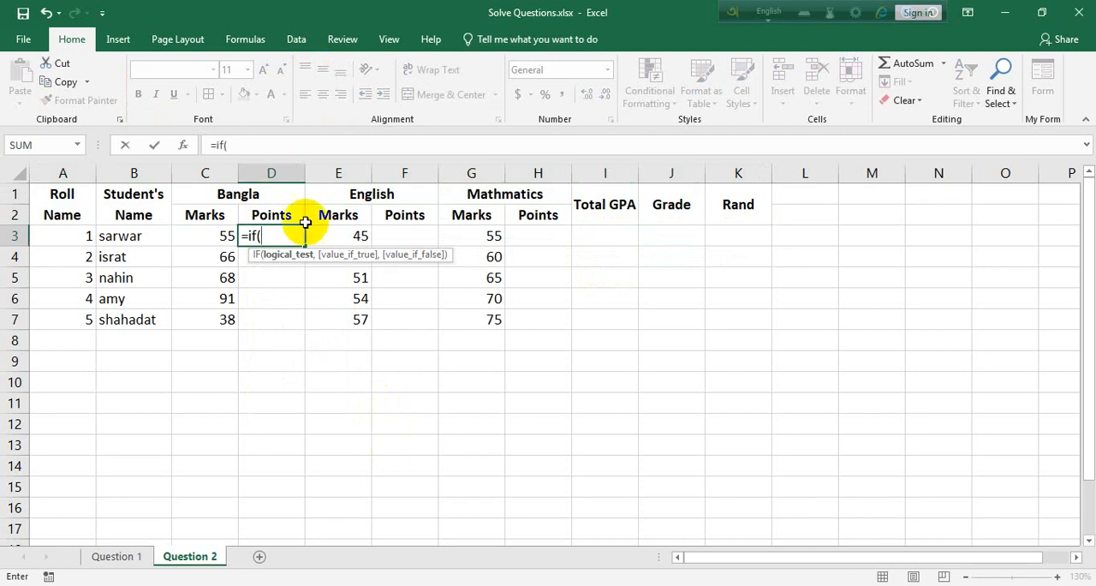
pyautogui.click(213, 236)
pyautogui.write('>=')
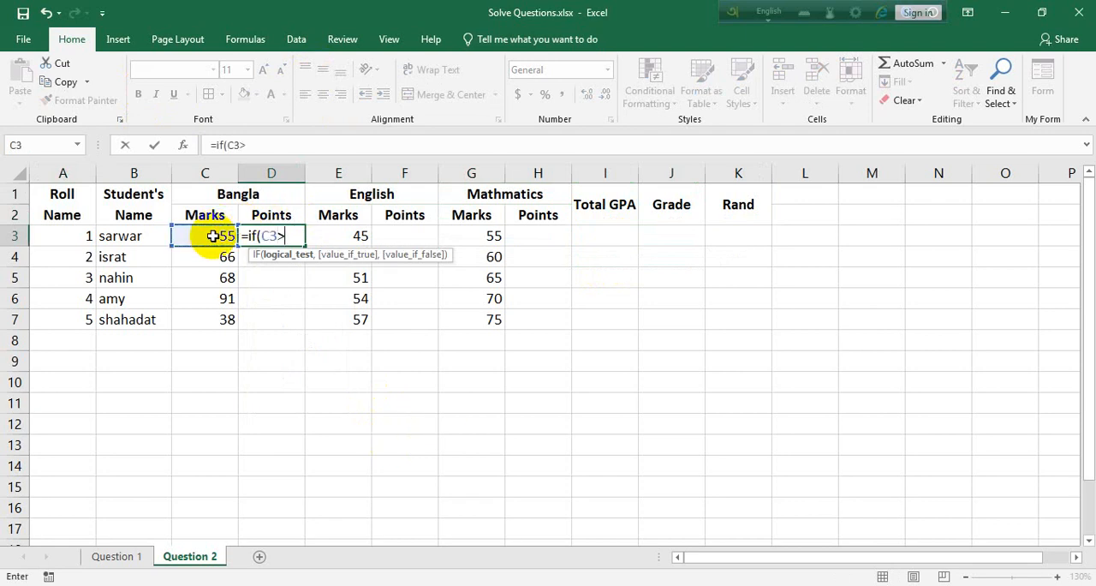
pyautogui.press('BackSpace')
pyautogui.press('BackSpace')
pyautogui.write('>=80,')
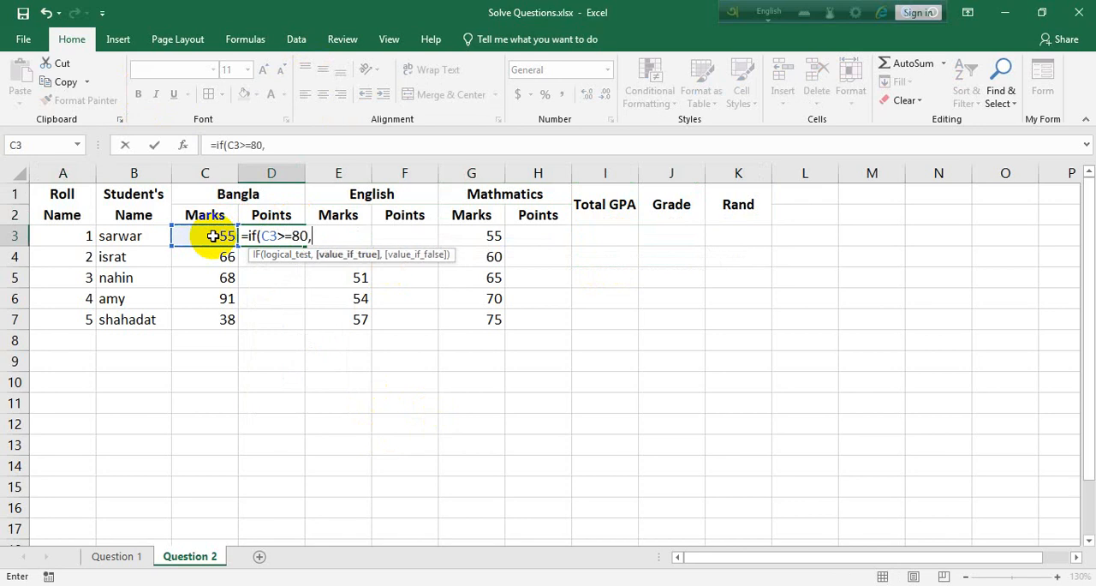
pyautogui.write('5,')
pyautogui.click(212, 235)
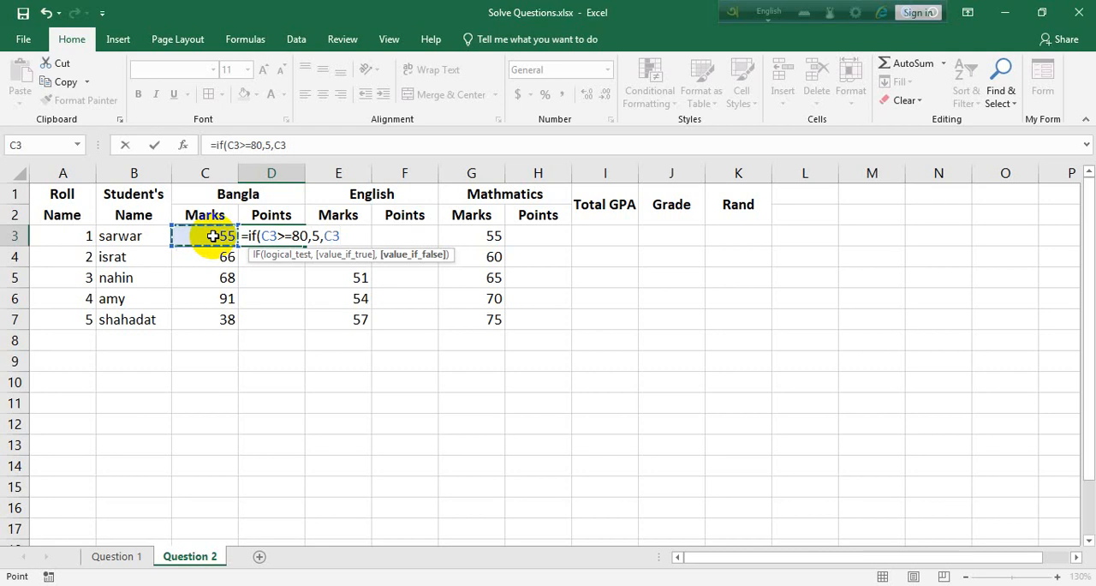
pyautogui.write('>=')
pyautogui.press('BackSpace')
pyautogui.press('BackSpace')
pyautogui.press('BackSpace')
pyautogui.press('BackSpace')
# Nest an IF in the D3 formula that returns 4 points when C3>=70.
pyautogui.write('if(')
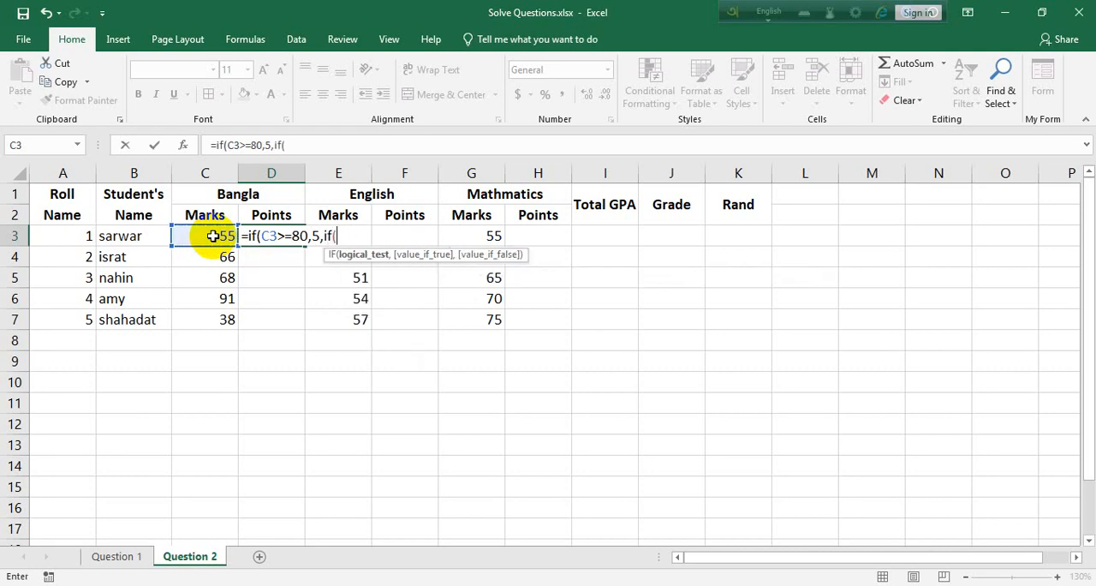
pyautogui.click(213, 236)
pyautogui.write('>')
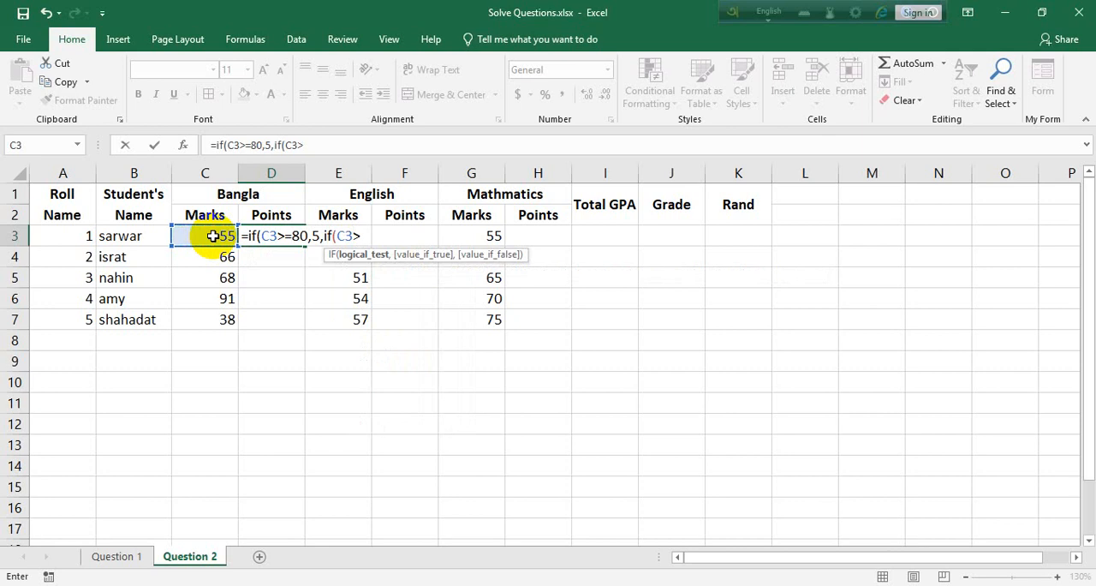
pyautogui.write('=70,')
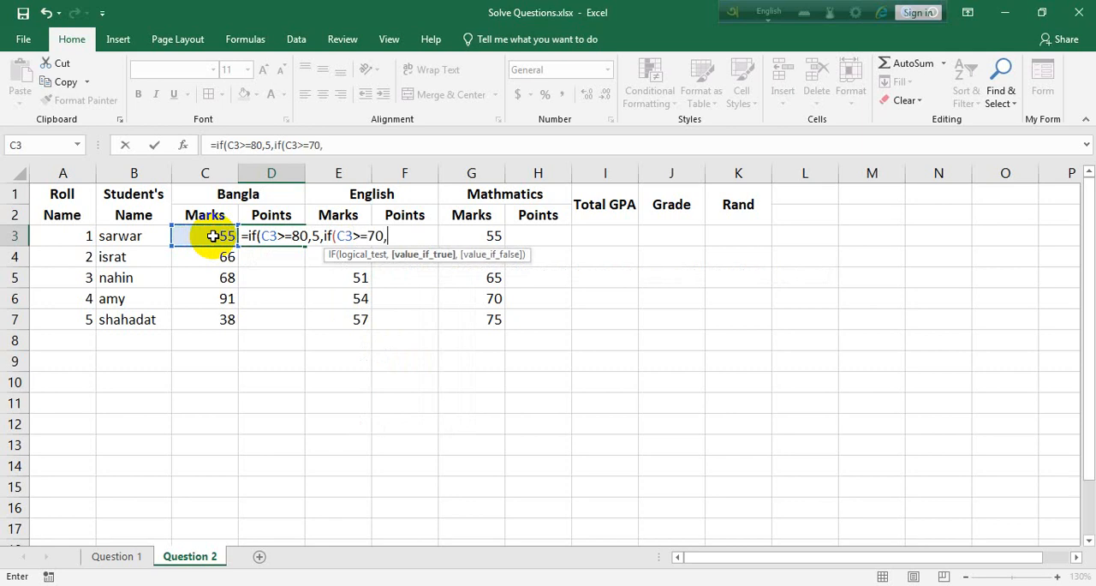
pyautogui.write('4,if')
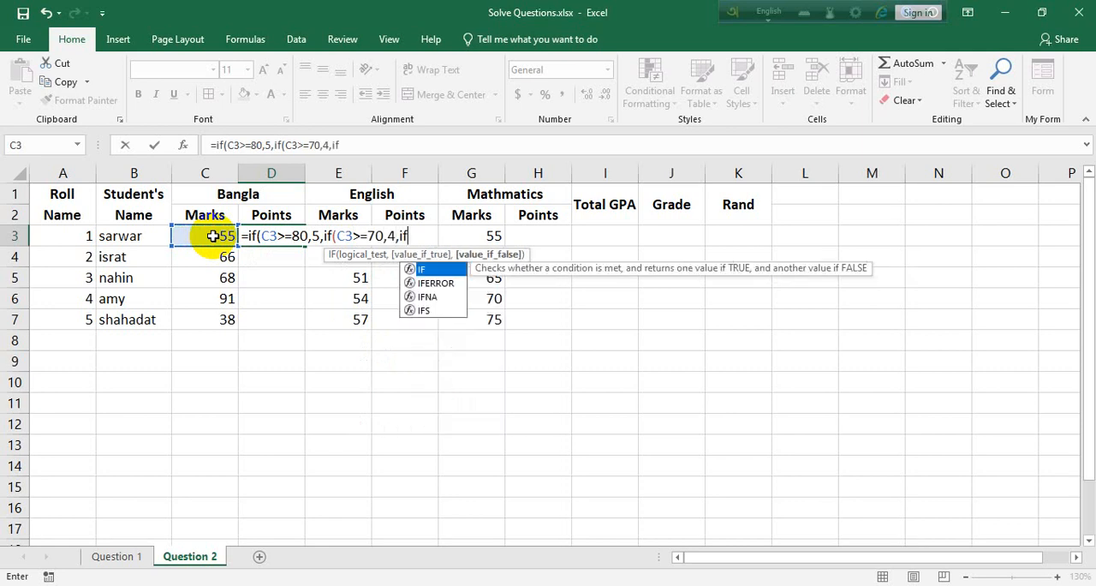
pyautogui.write('(')
# Add a nested IF to the D3 formula returning 3.5 points when C3>=60.
pyautogui.click(210, 237)
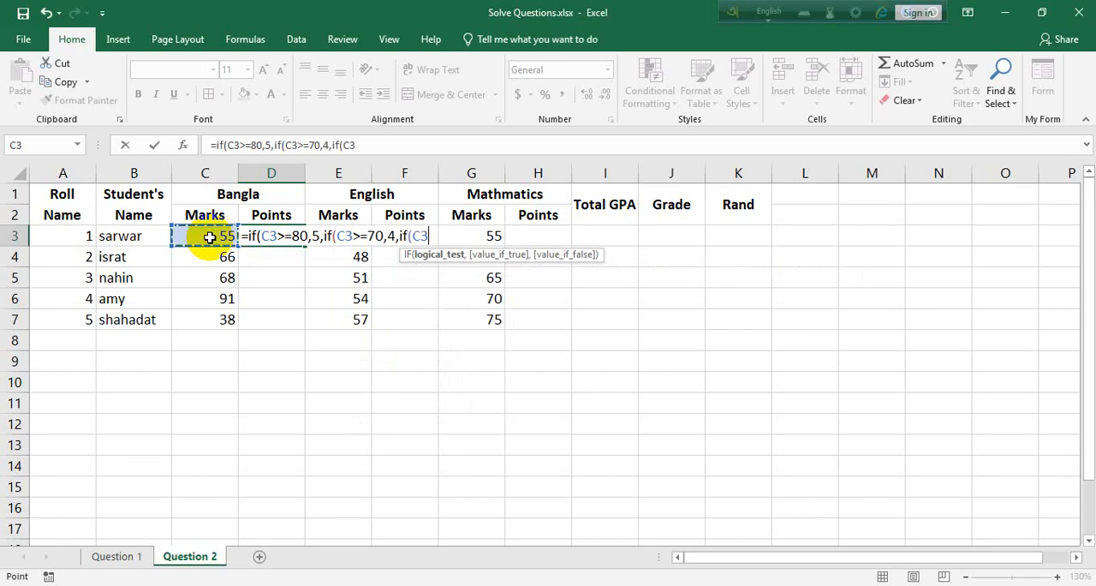
pyautogui.write('>=60,')
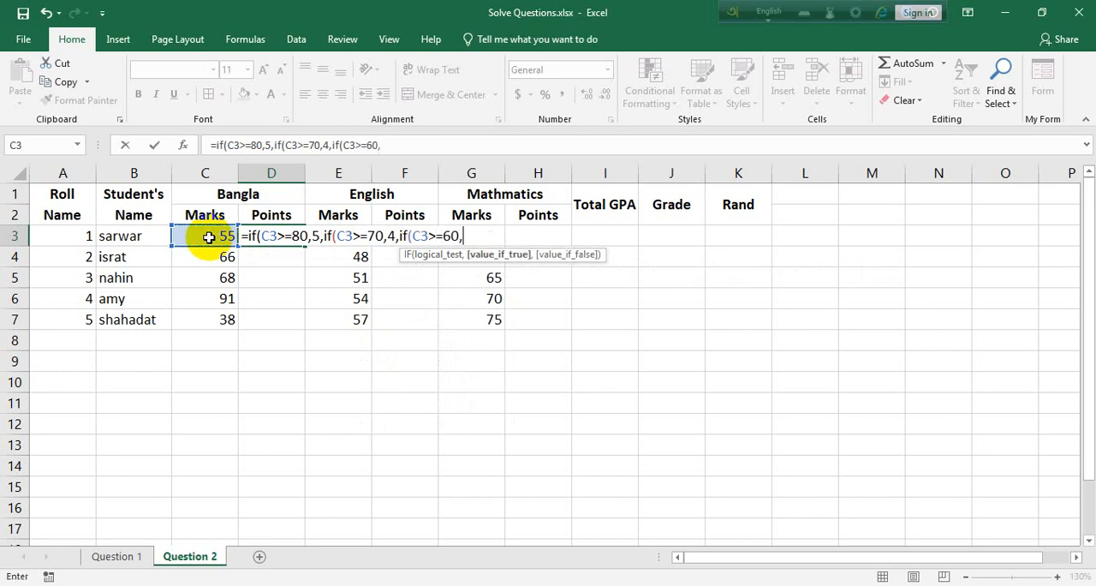
pyautogui.write('3.5')
pyautogui.write(',if')
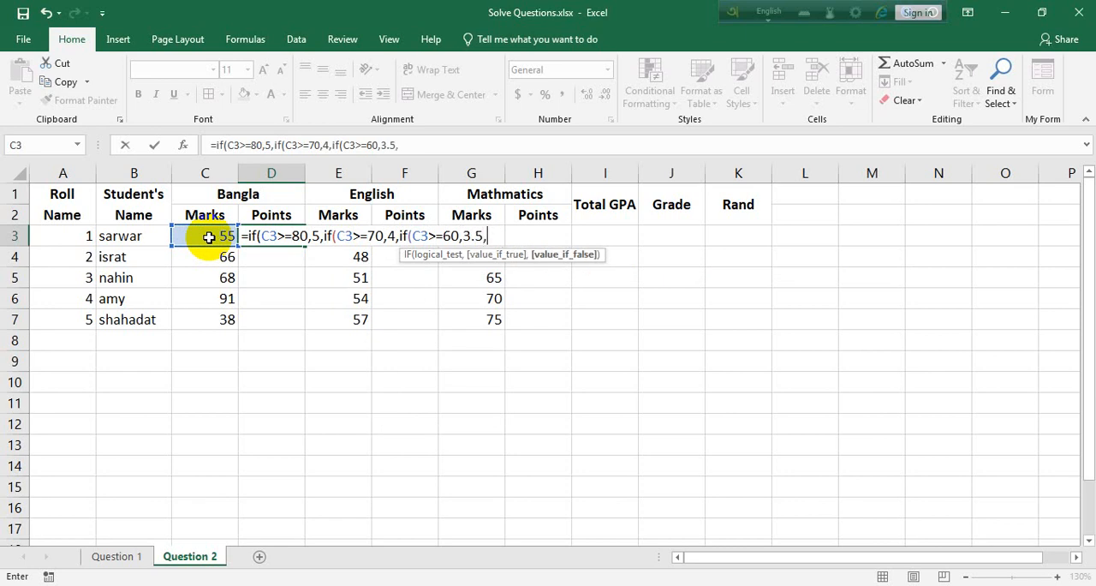
pyautogui.write('(')
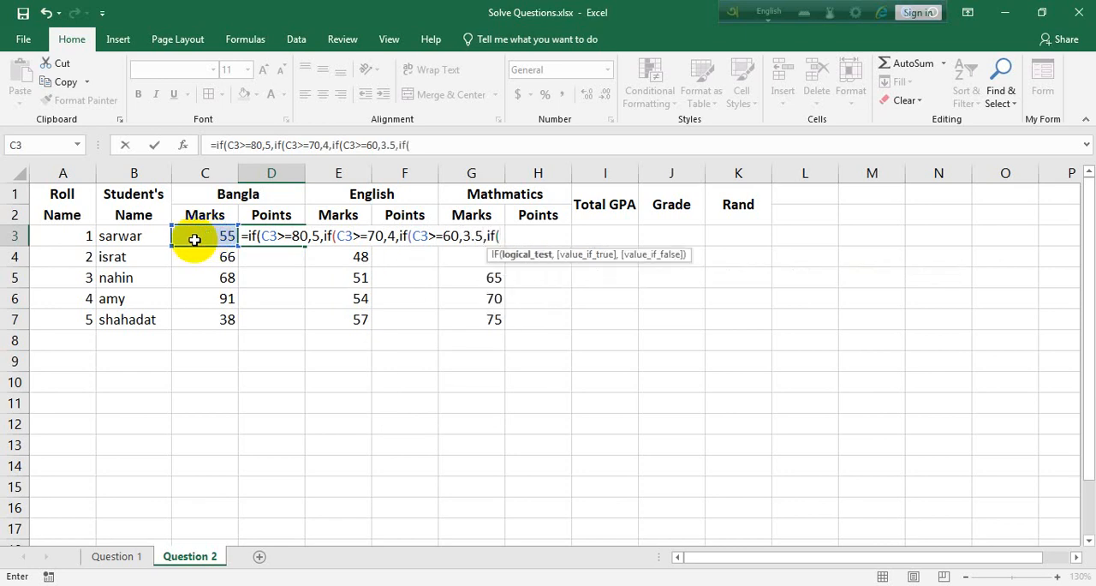
# Extend the D3 formula with a nested IF returning 3 points when C3>=50.
pyautogui.click(195, 239)
pyautogui.write('>=')
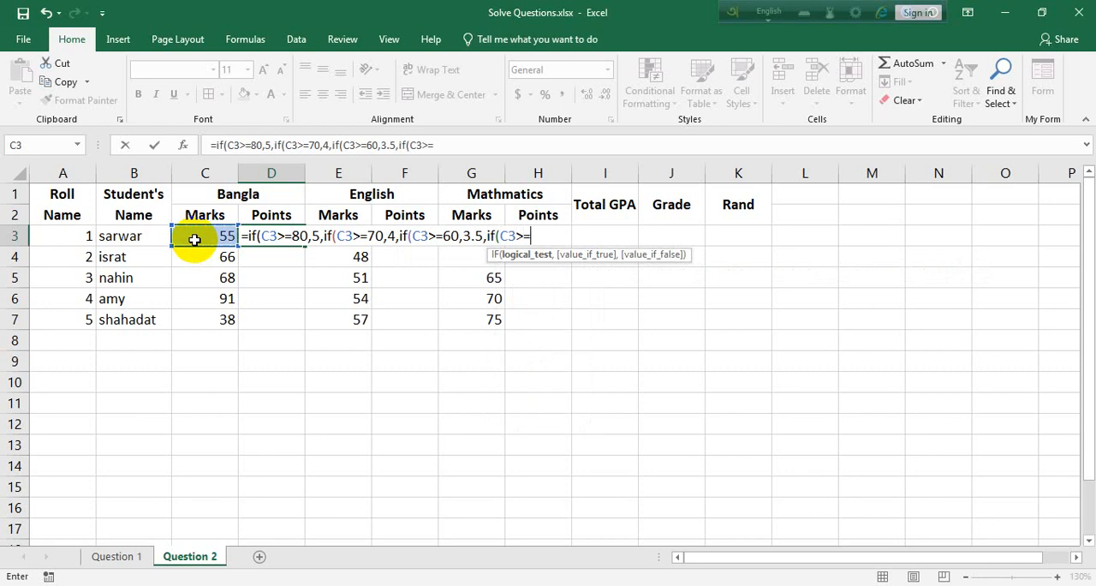
pyautogui.write('50,')
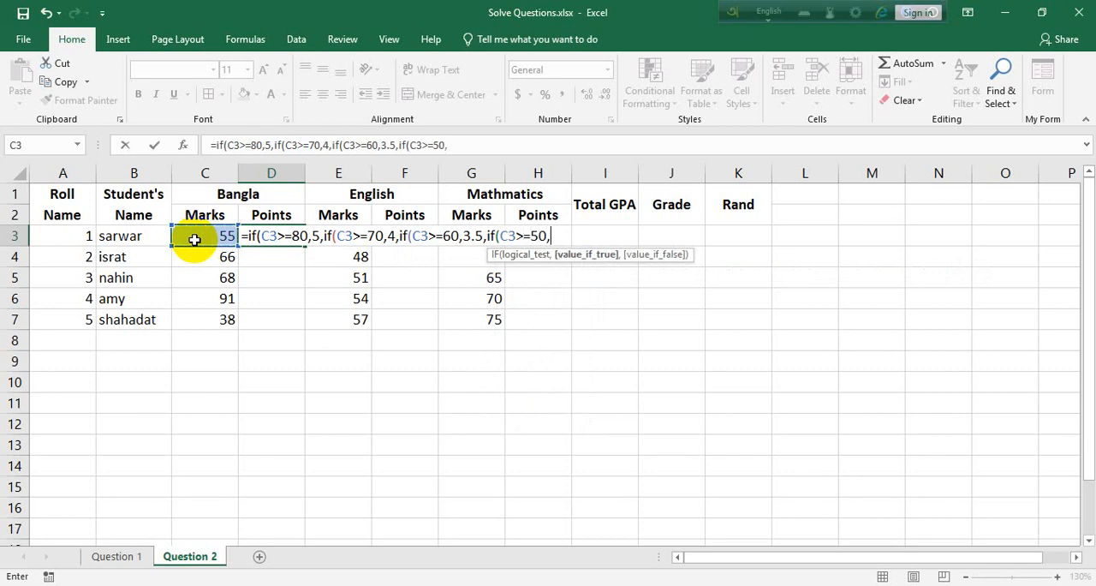
pyautogui.write('3,')
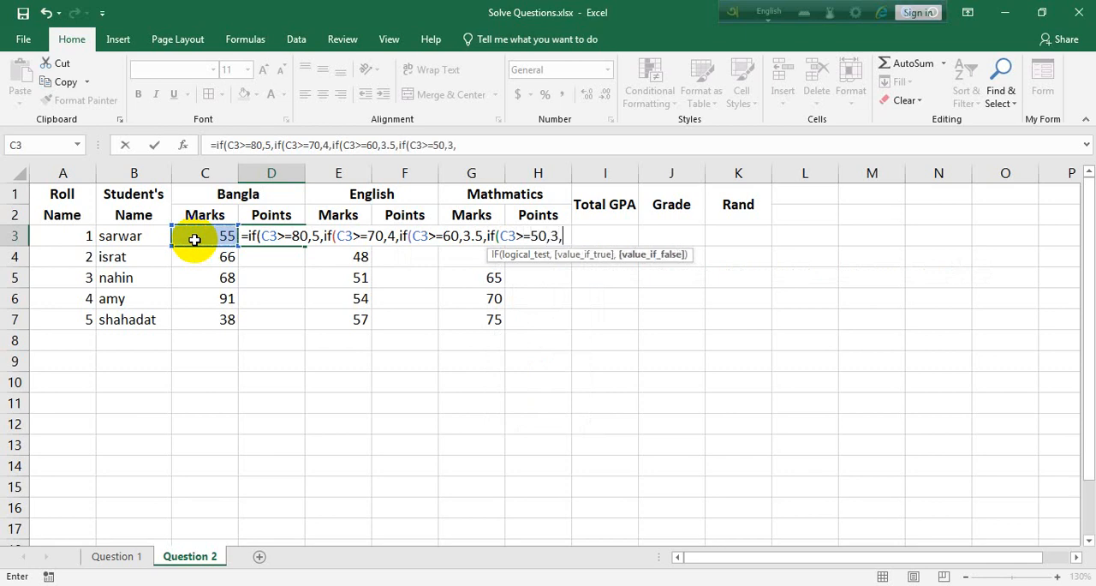
pyautogui.write('if(')
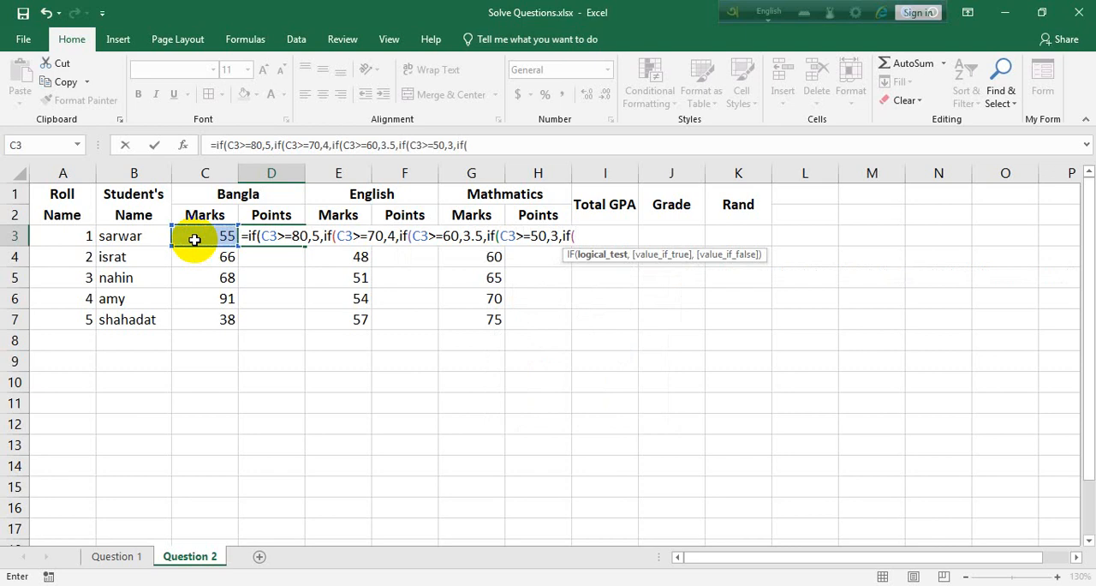
# Continue the D3 formula with a nested IF that gives 2 points when C3>=40.
pyautogui.click(195, 239)
pyautogui.write('>=')
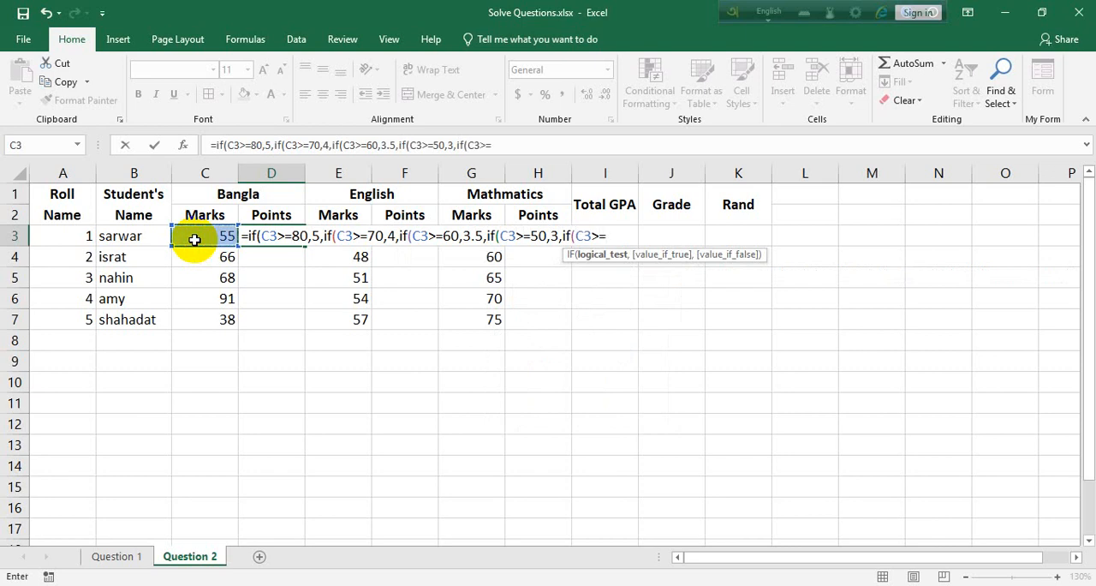
pyautogui.write('40,2')
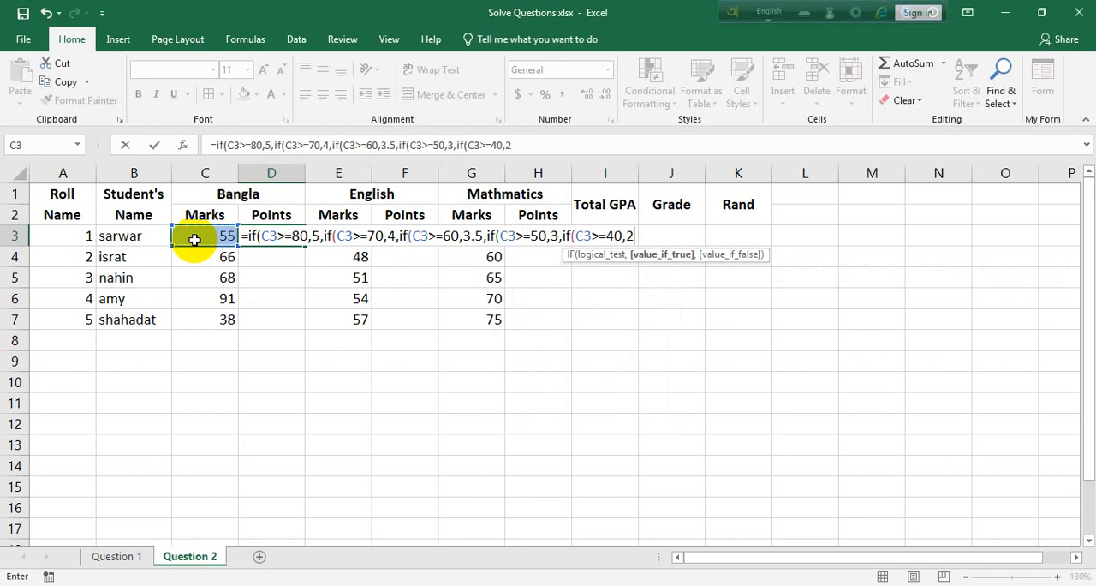
pyautogui.write(',if(')
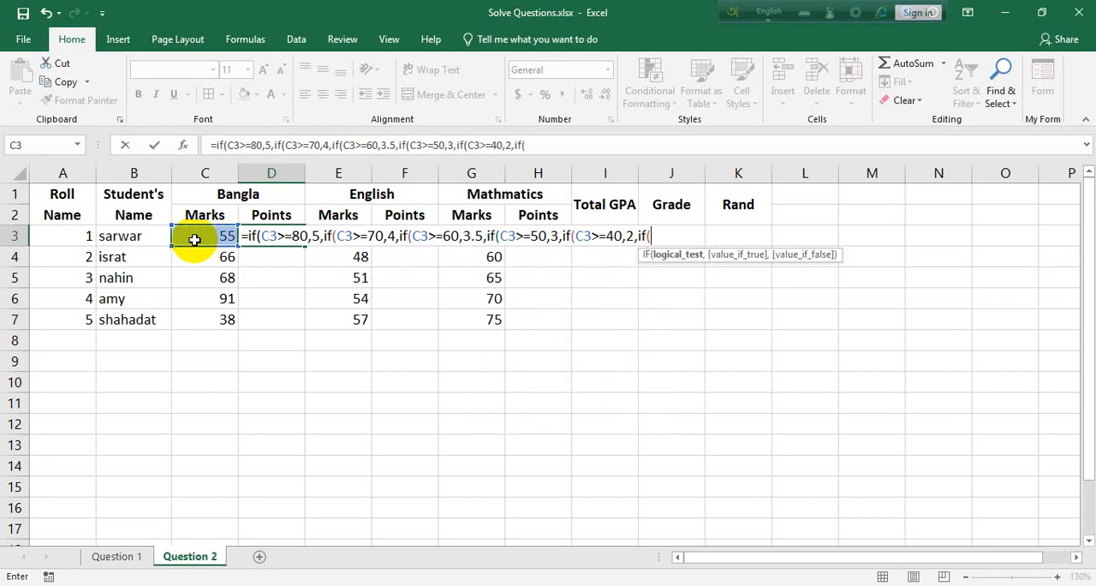
# Add the condition C3>=33 to the nested D3 formula, returning 1 point.
pyautogui.click(194, 240)
pyautogui.write('>=33')
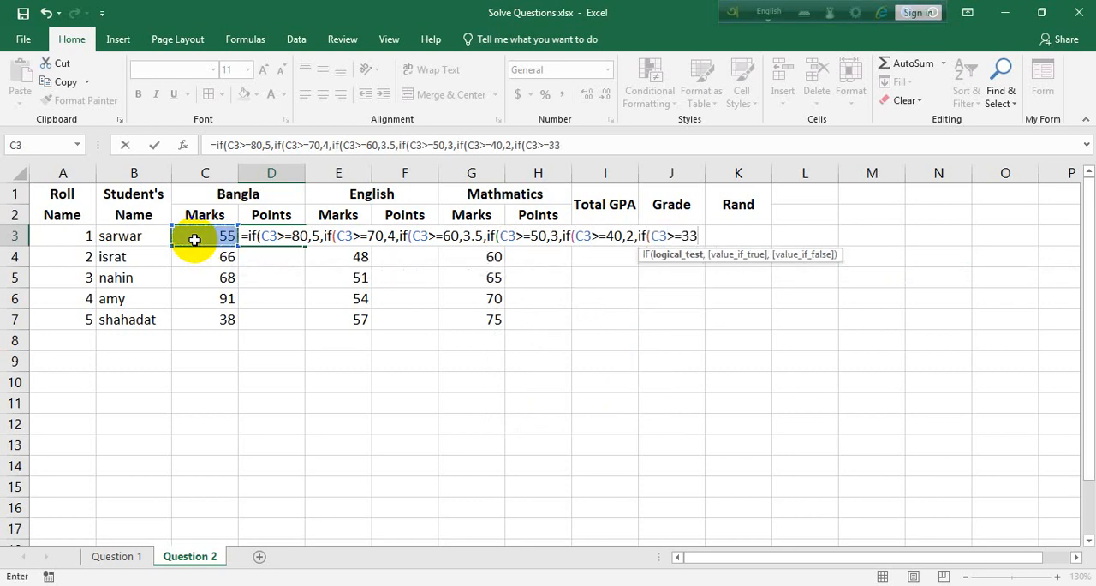
pyautogui.write(',1,if(')
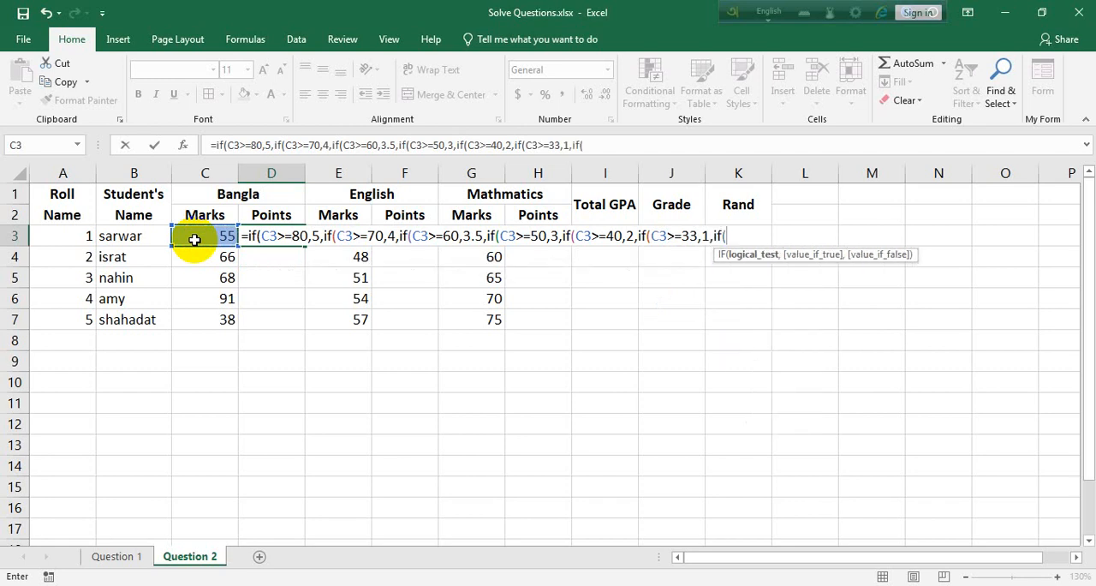
# Finish the D3 formula with C3<33 returning 0, close all seven parentheses and enter it.
pyautogui.click(194, 239)
pyautogui.write('<33,')
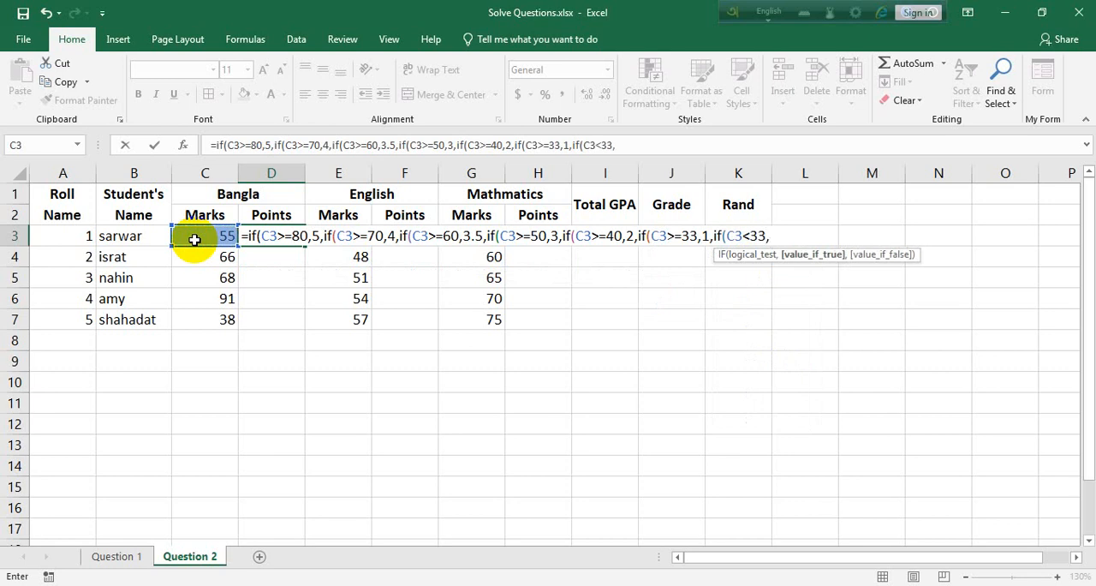
pyautogui.write('0)))))))')
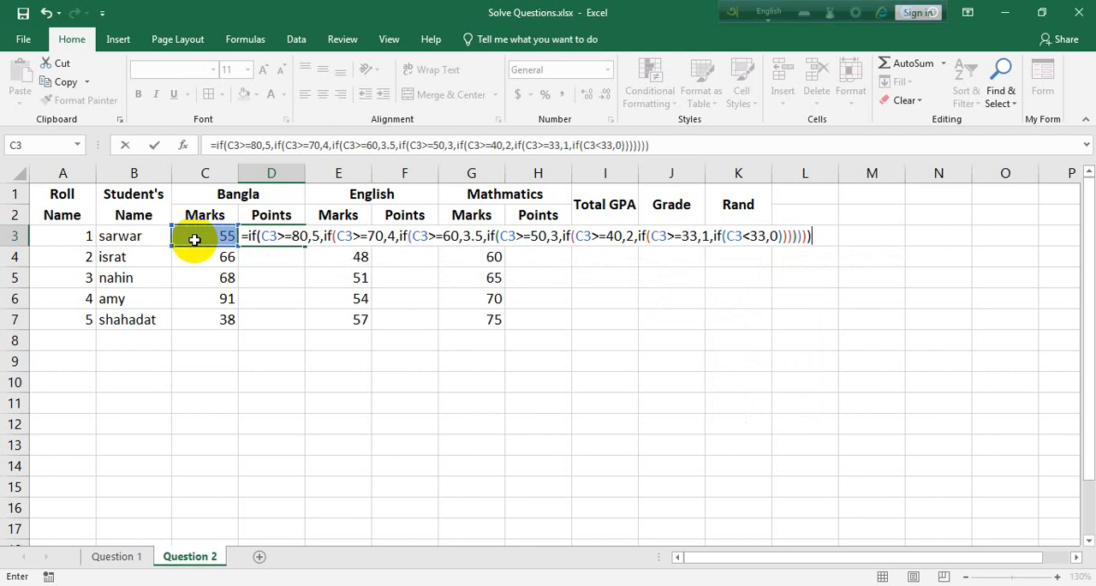
pyautogui.press('Return')
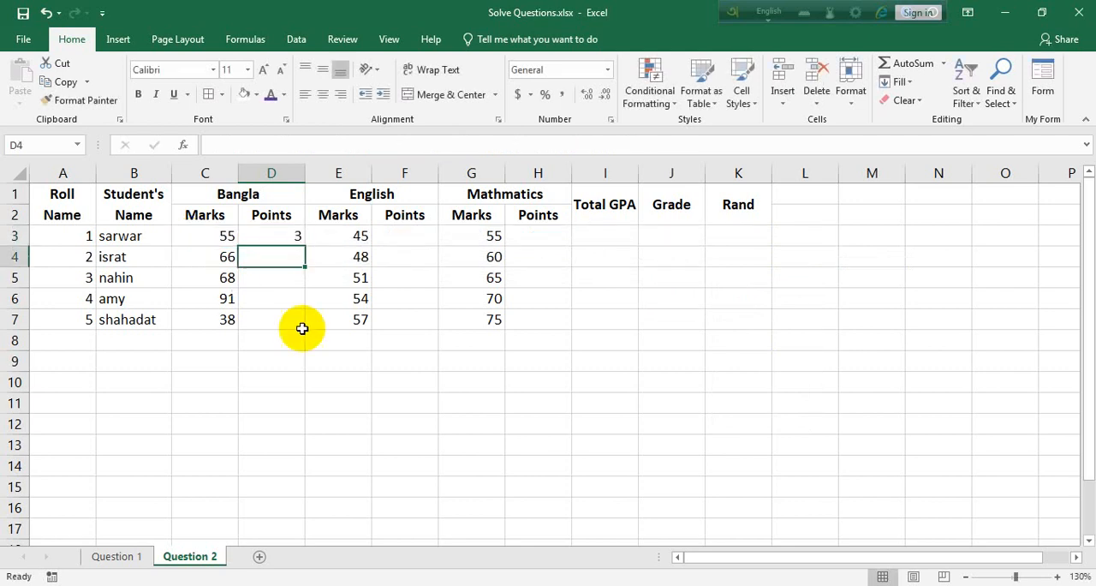
# Fill the Bangla points formula from D3 down to D7.
pyautogui.click(274, 236)
pyautogui.click(309, 246)
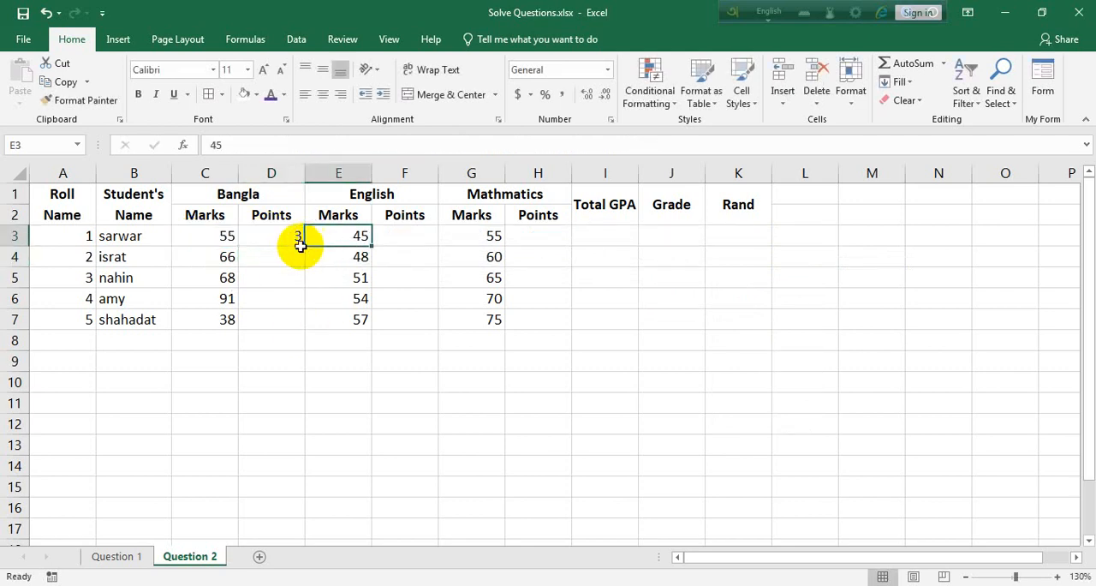
pyautogui.click(299, 243)
pyautogui.doubleClick(304, 247)
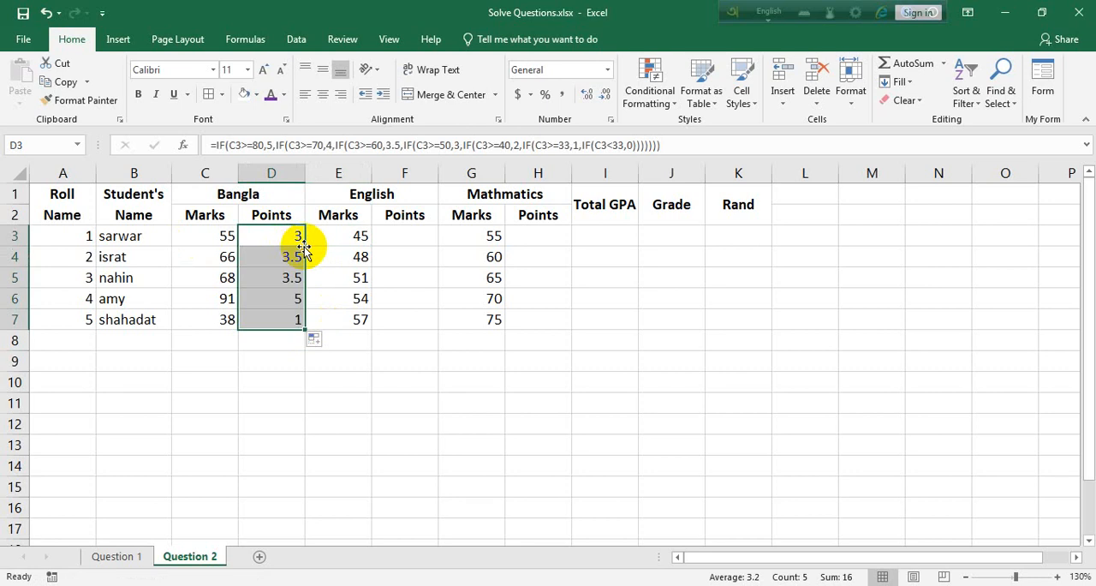
# Copy the points formula in D3 to F3 for English and H3 for Mathmatics.
pyautogui.click(294, 238)
pyautogui.rightClick(283, 244)
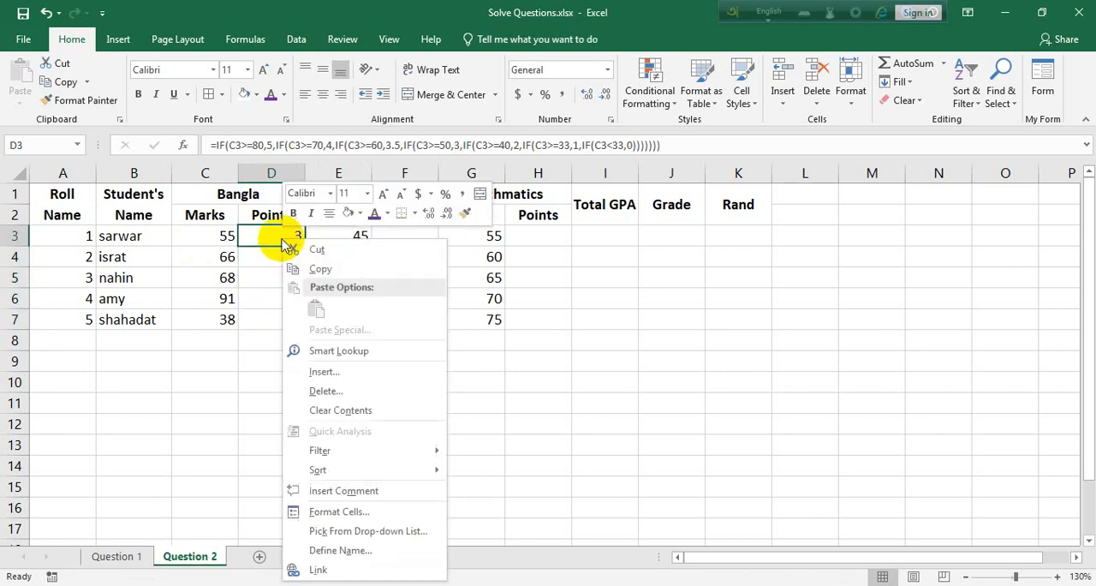
pyautogui.click(333, 263)
pyautogui.rightClick(399, 239)
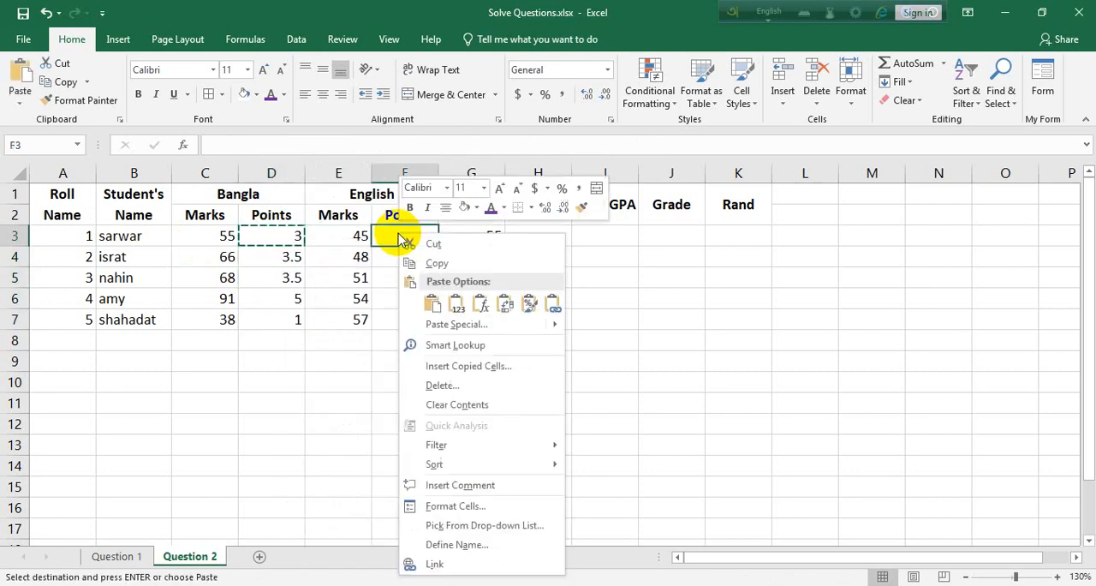
pyautogui.click(432, 303)
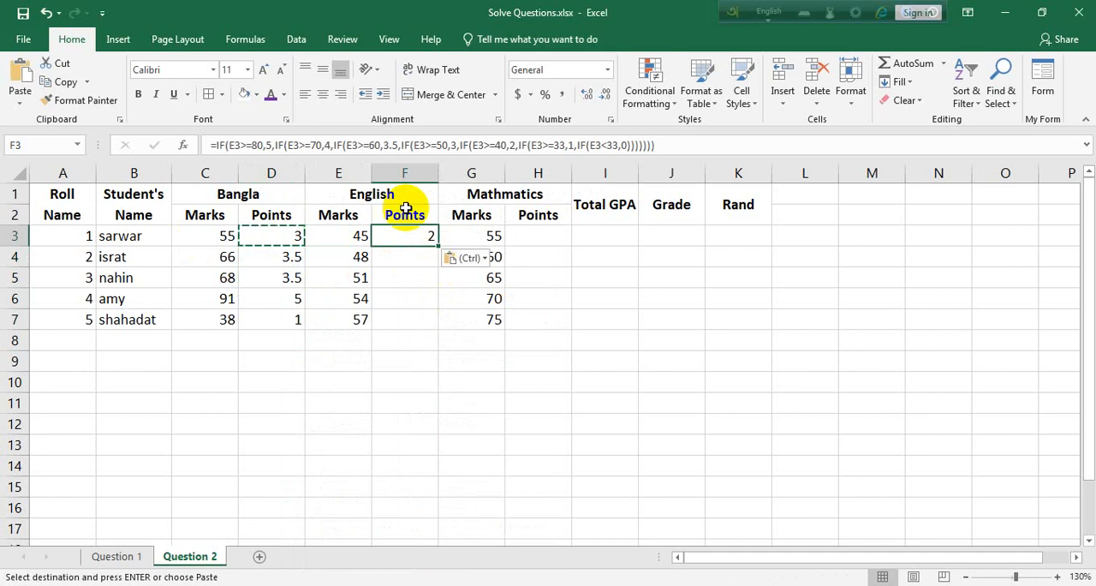
pyautogui.click(543, 240)
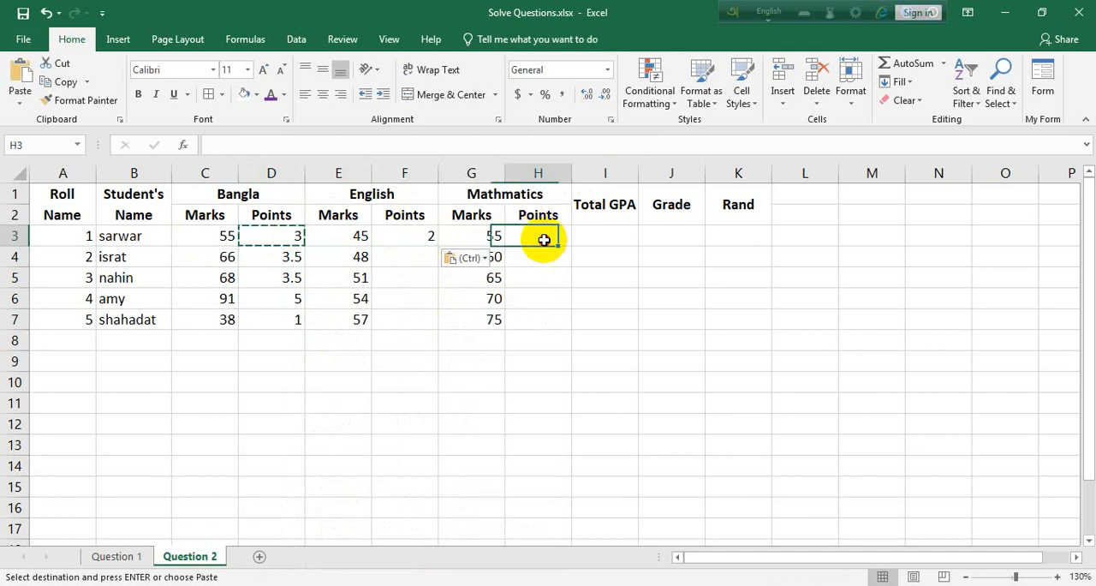
pyautogui.rightClick(544, 240)
pyautogui.click(580, 306)
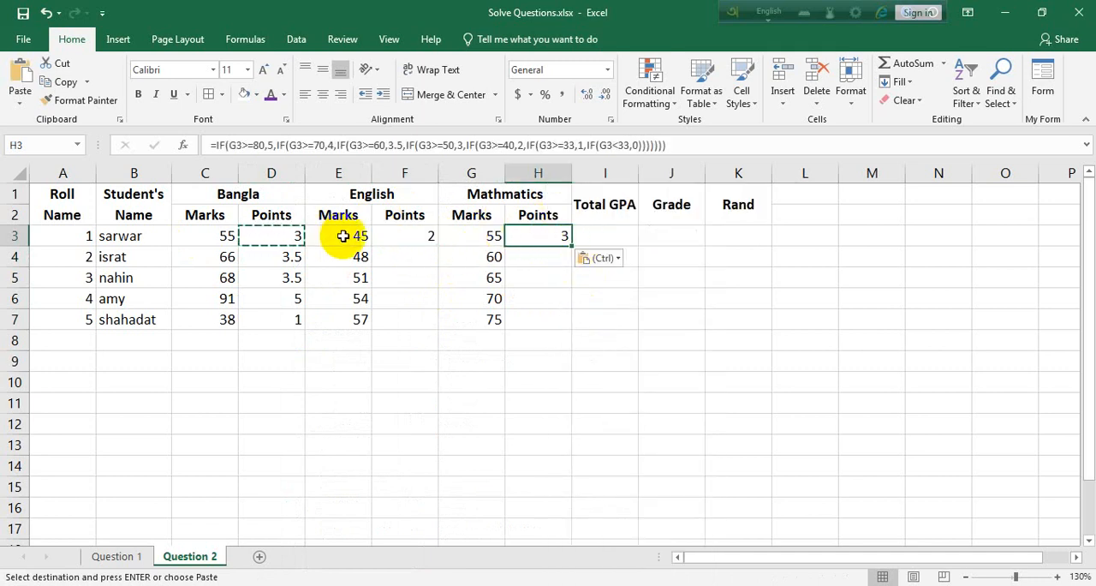
# Check the cell references in the English points formula in F3 and fill it down to F7.
pyautogui.doubleClick(412, 237)
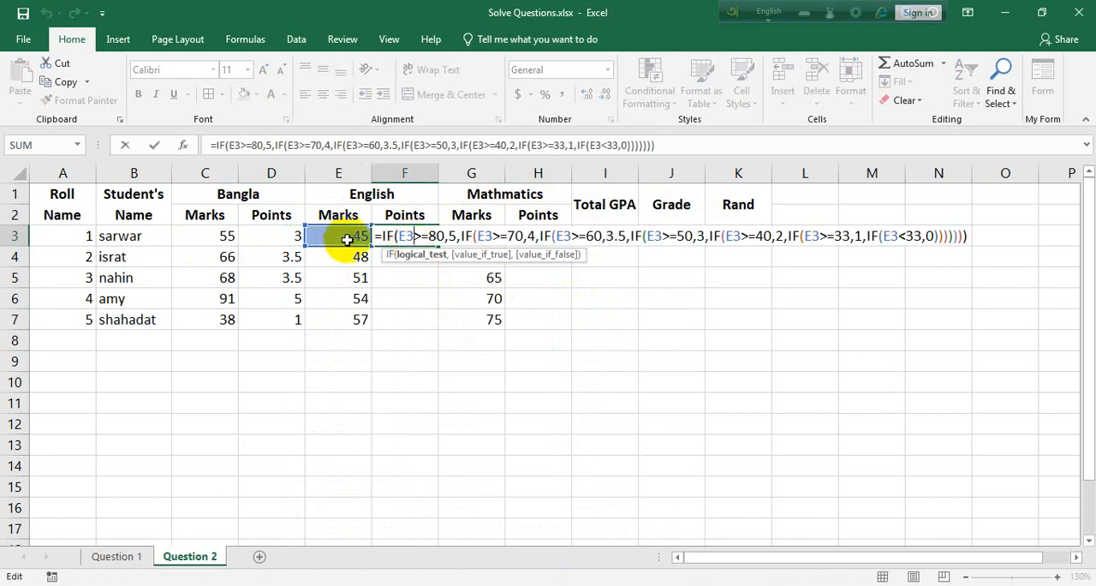
pyautogui.press('Return')
pyautogui.click(426, 237)
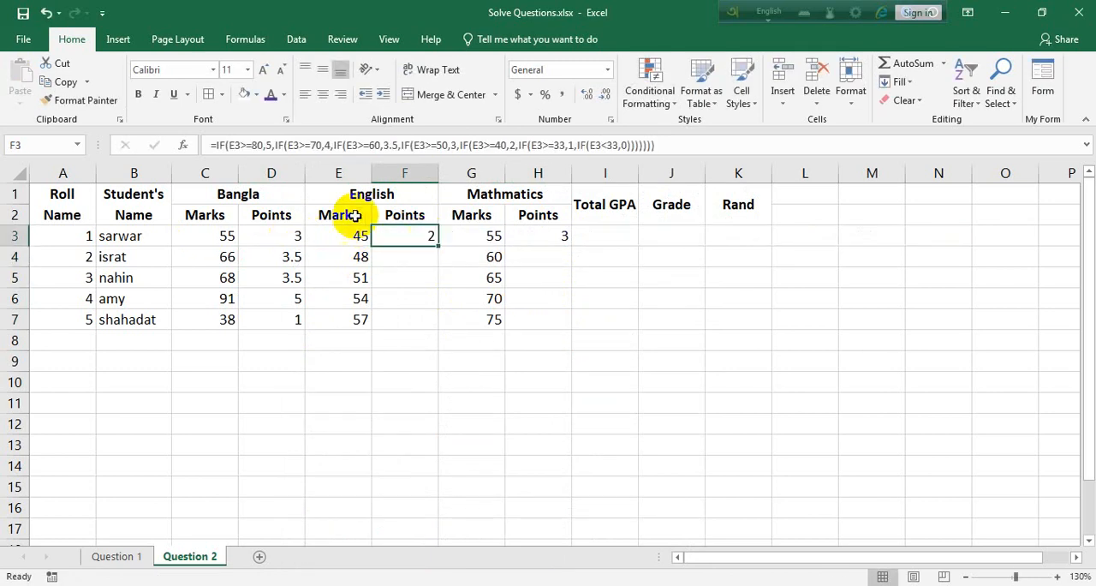
pyautogui.doubleClick(437, 245)
# Check the cell references in the Mathmatics points formula in H3 and fill it down to H7.
pyautogui.doubleClick(555, 234)
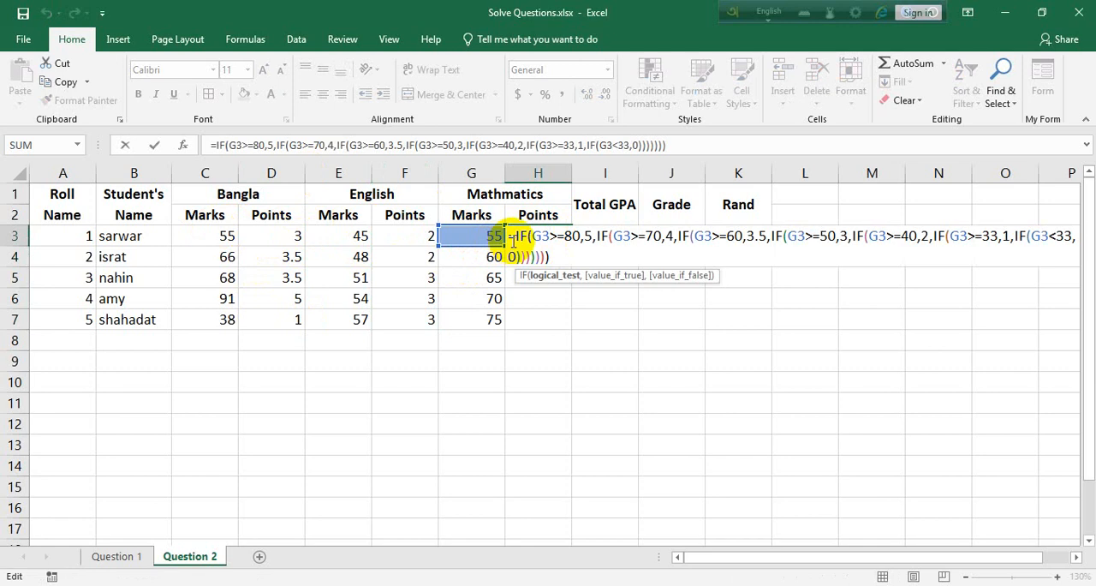
pyautogui.press('Return')
pyautogui.click(558, 236)
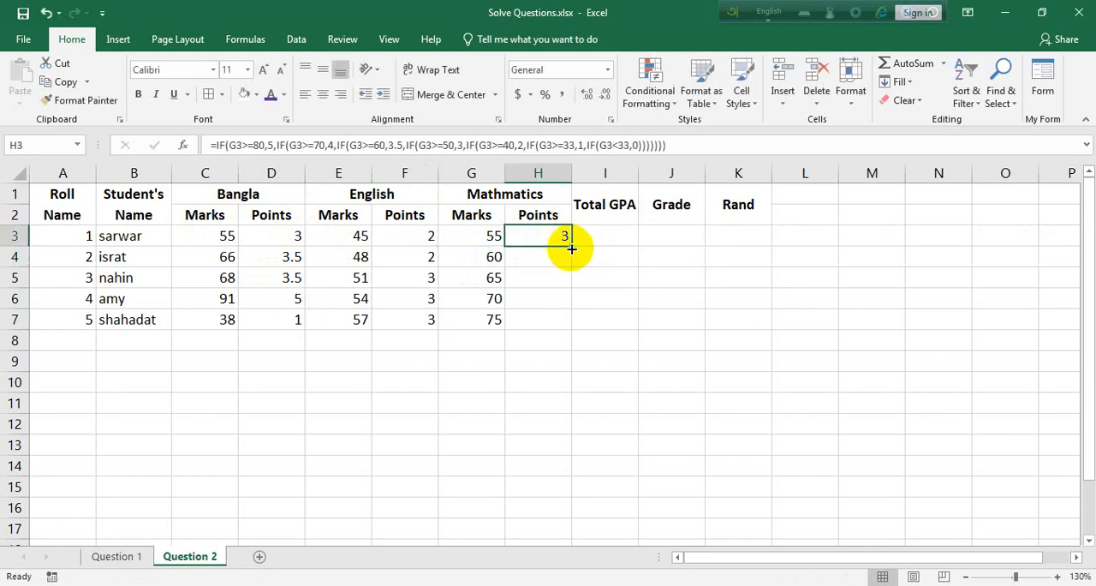
pyautogui.doubleClick(571, 247)
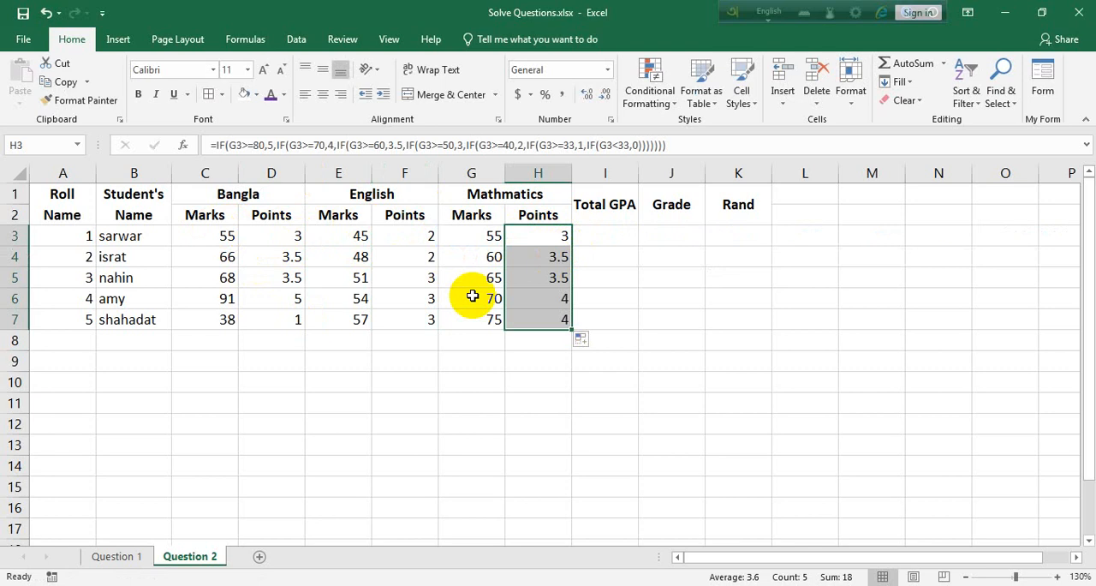
# Start the Total GPA formula in I3 as an IF with an OR test whose first condition is D3=0.
pyautogui.click(602, 236)
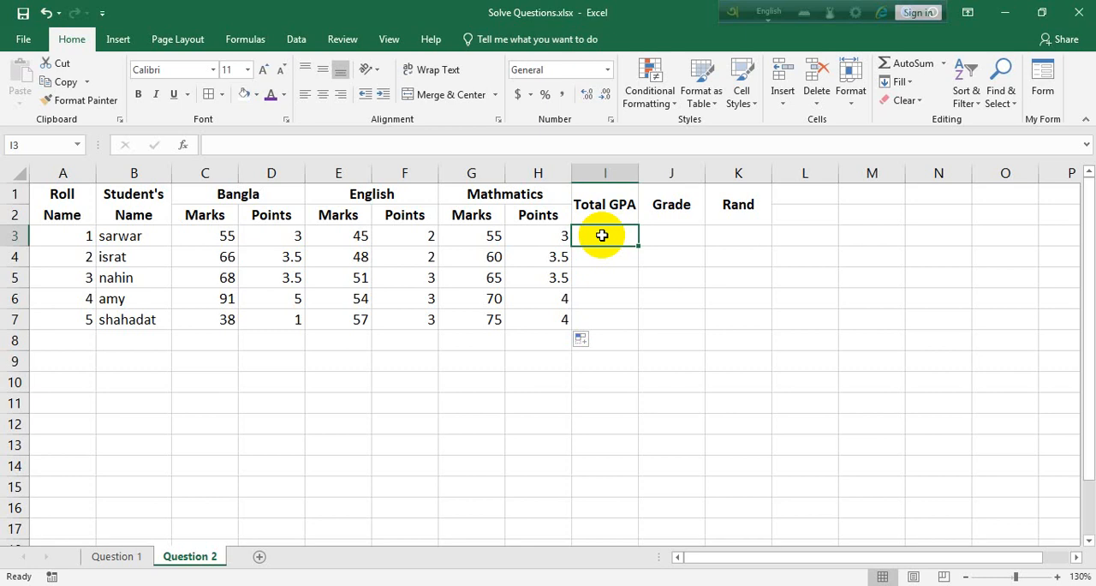
pyautogui.write('=')
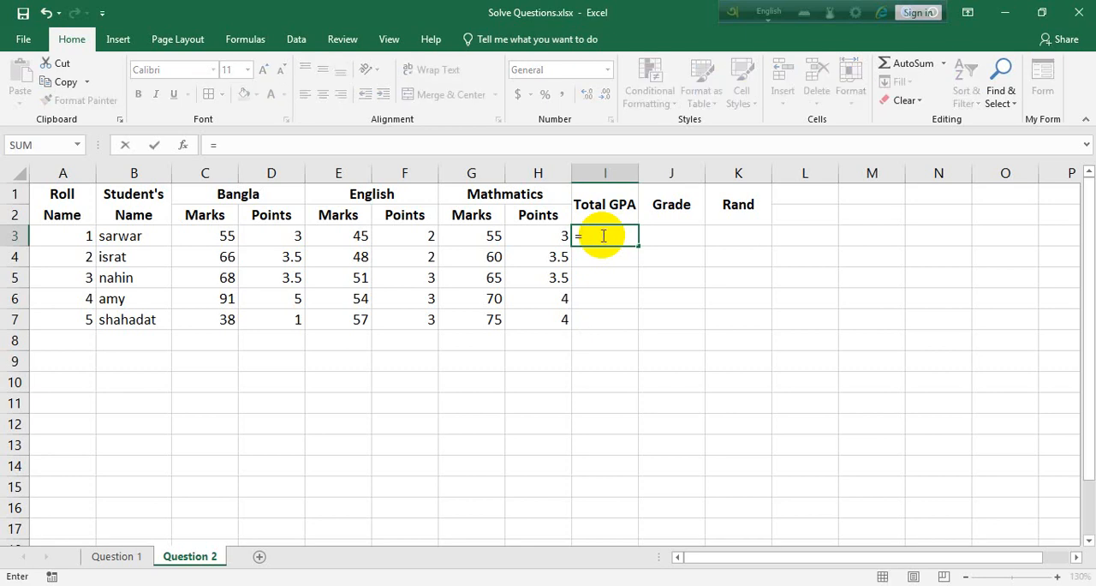
pyautogui.write('if(')
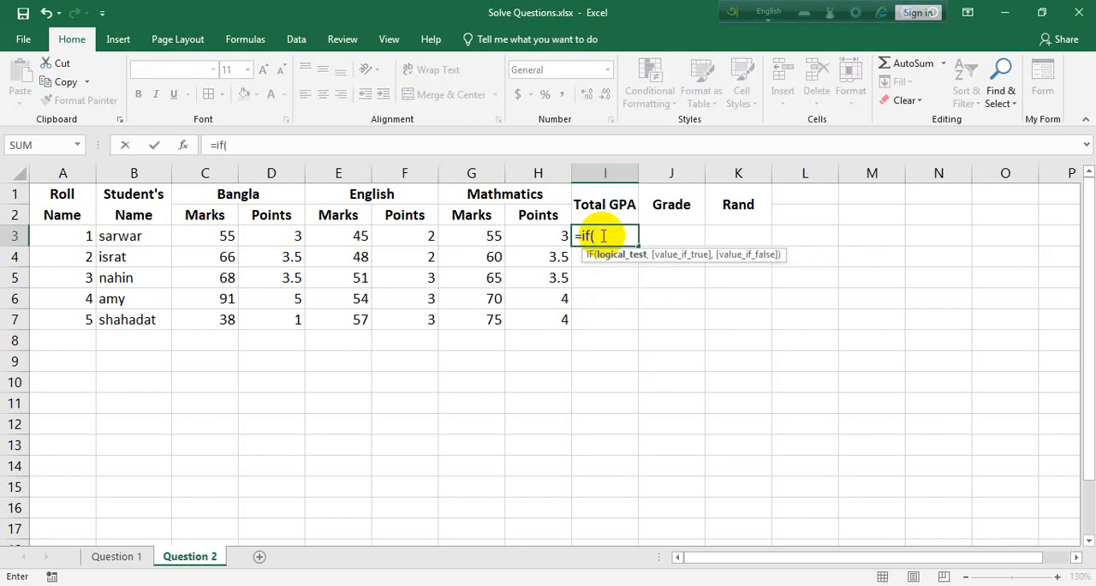
pyautogui.write('or')
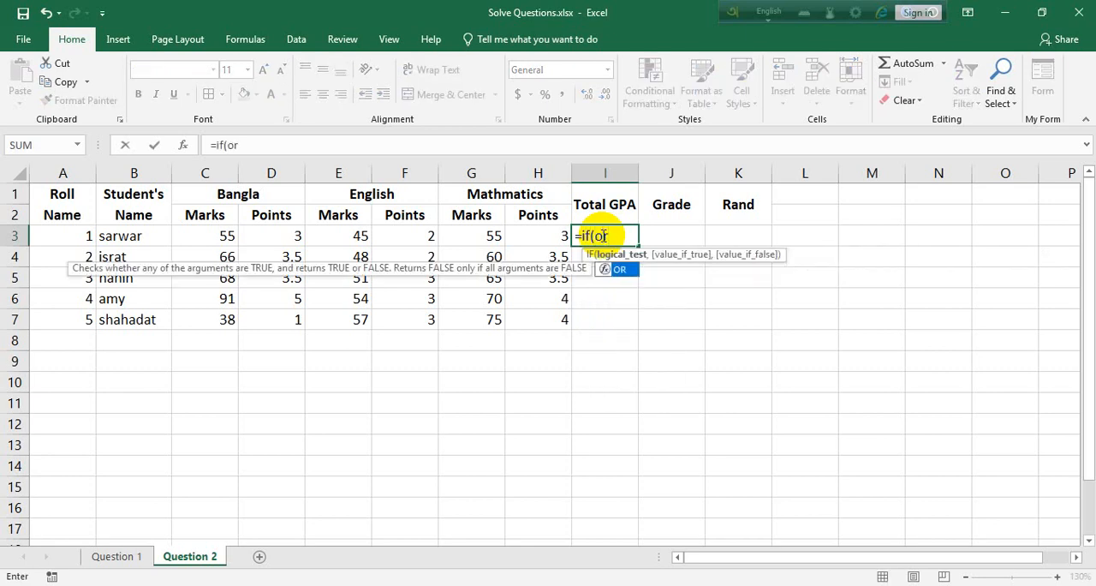
pyautogui.write('(')
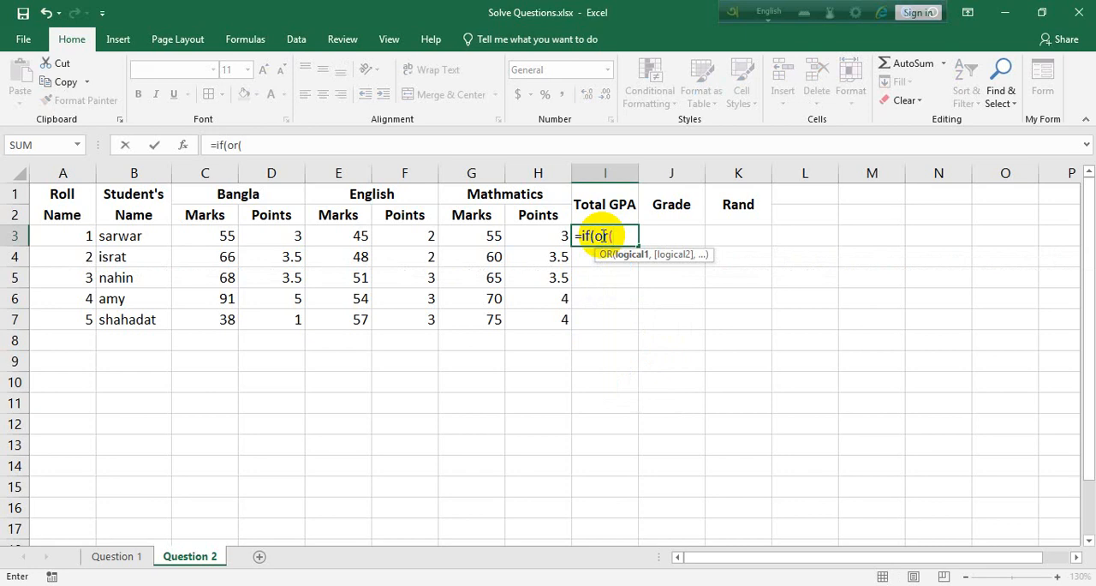
pyautogui.click(287, 237)
pyautogui.write('=0')
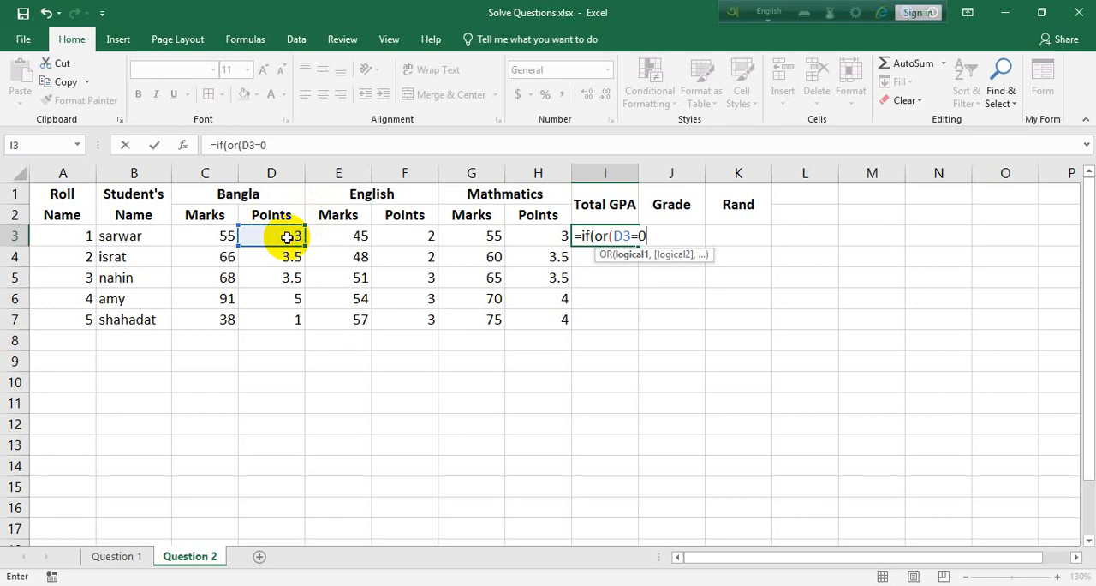
pyautogui.write(',')
# Add F3=0 and H3=0 to the OR test in I3 and make the formula return 0 when any is true.
pyautogui.click(404, 234)
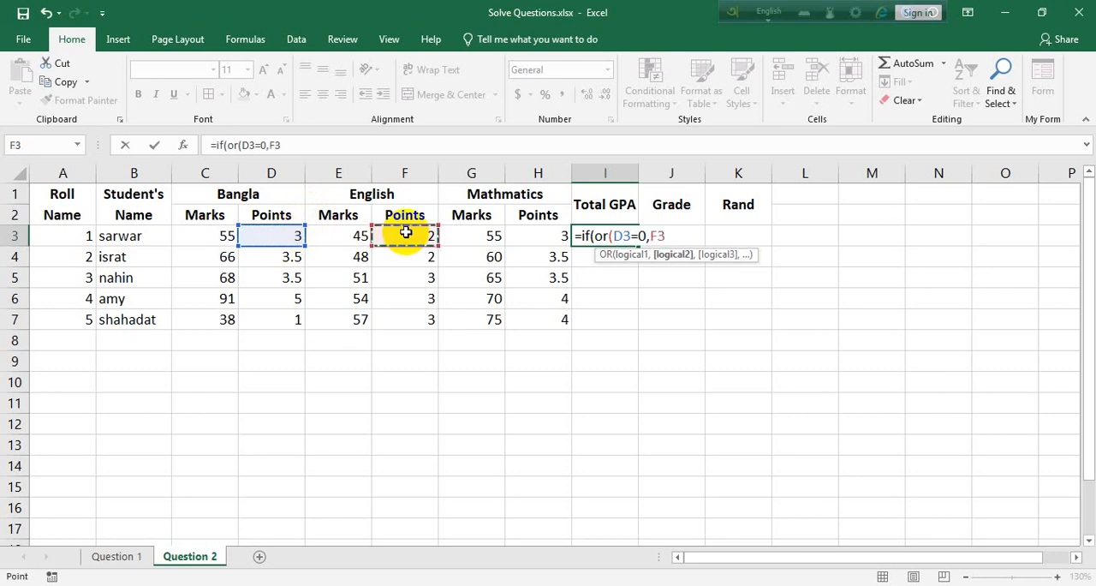
pyautogui.write('=0,')
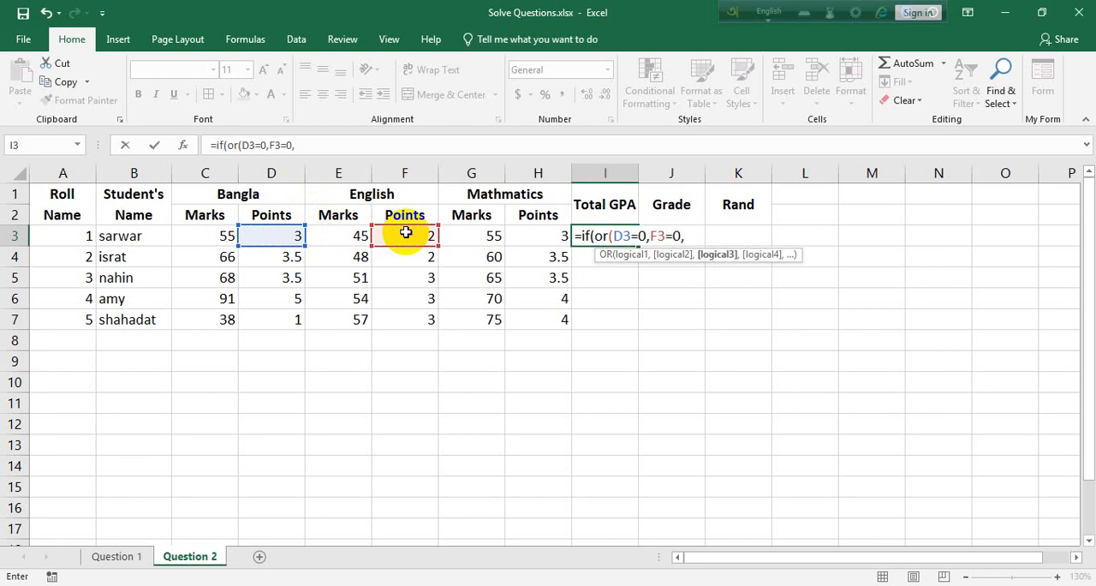
pyautogui.click(538, 236)
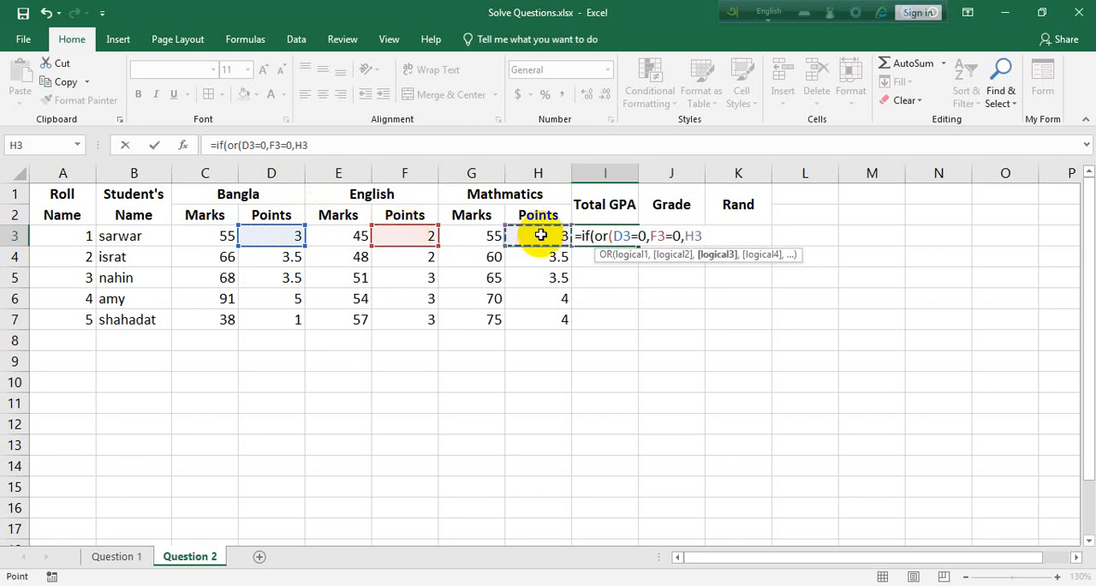
pyautogui.write('=0),')
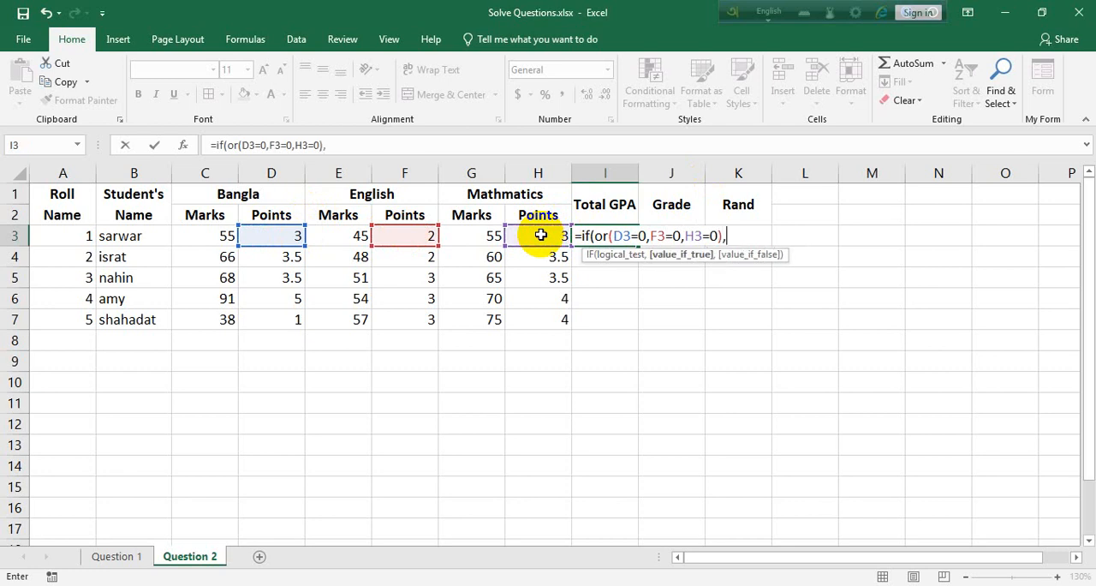
pyautogui.write('0,')
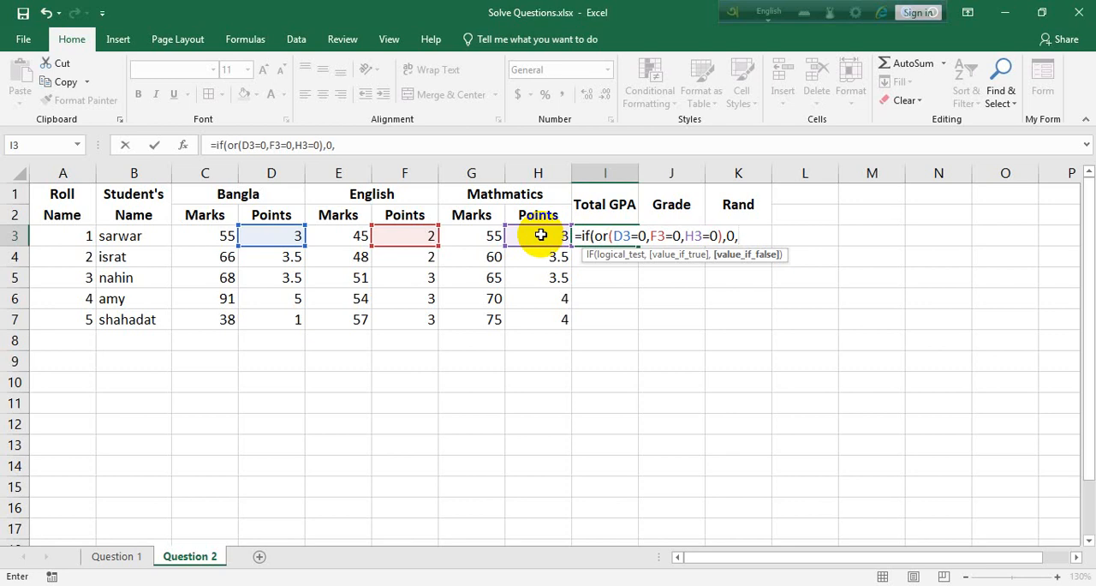
pyautogui.write('averag')
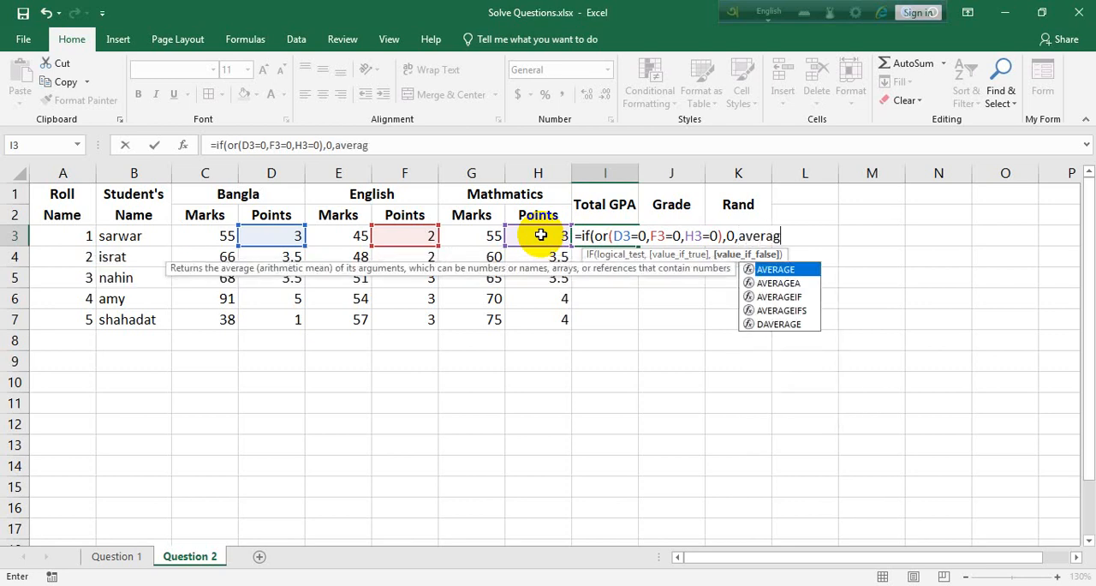
pyautogui.write('e(')
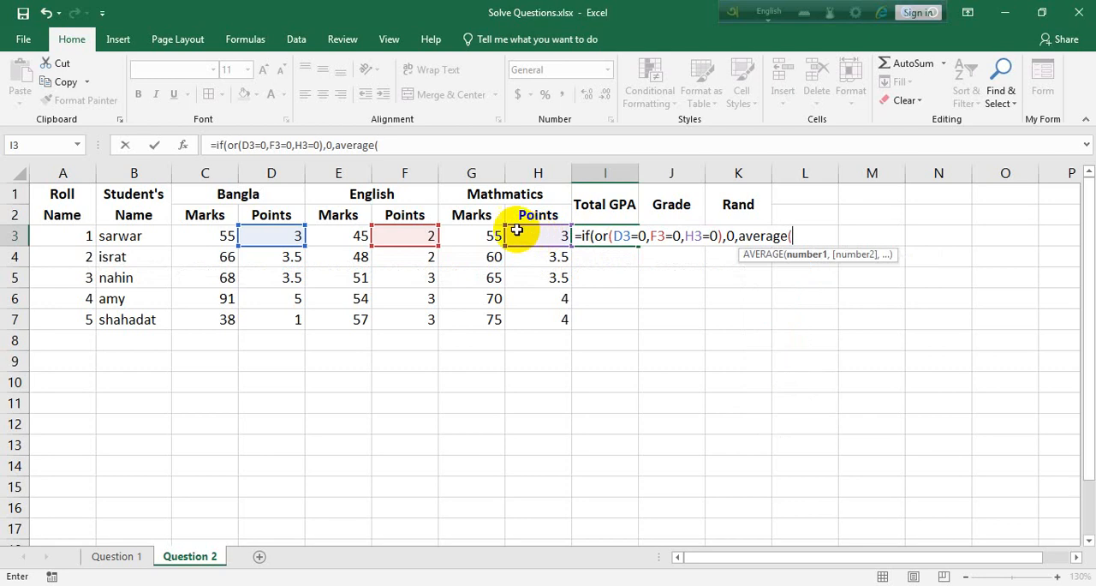
# Complete the I3 formula with AVERAGE(D3+F3+H3)/3 as the value if false and enter it.
pyautogui.click(278, 236)
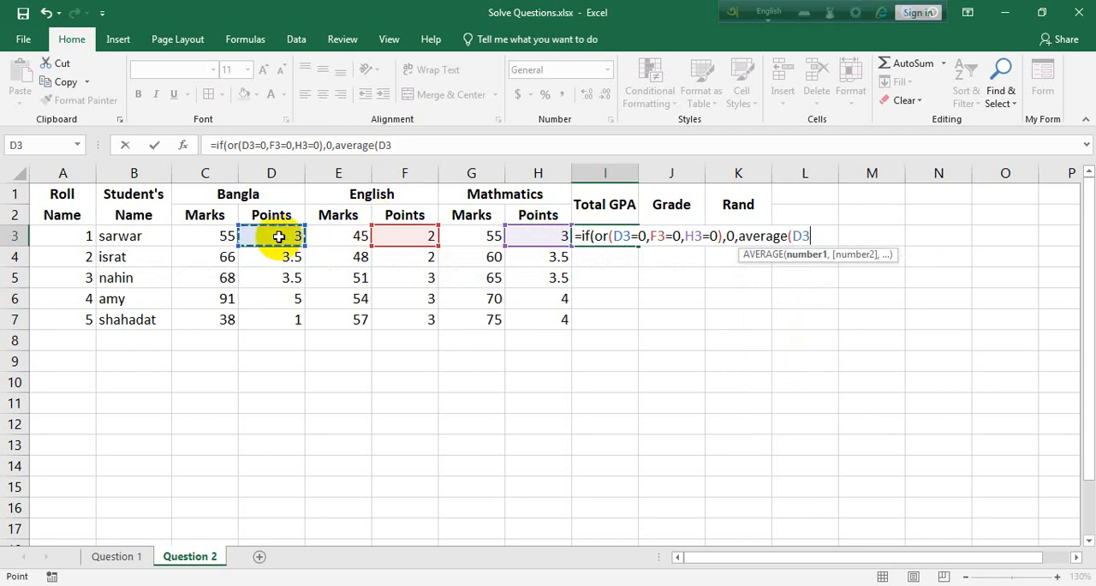
pyautogui.write('+')
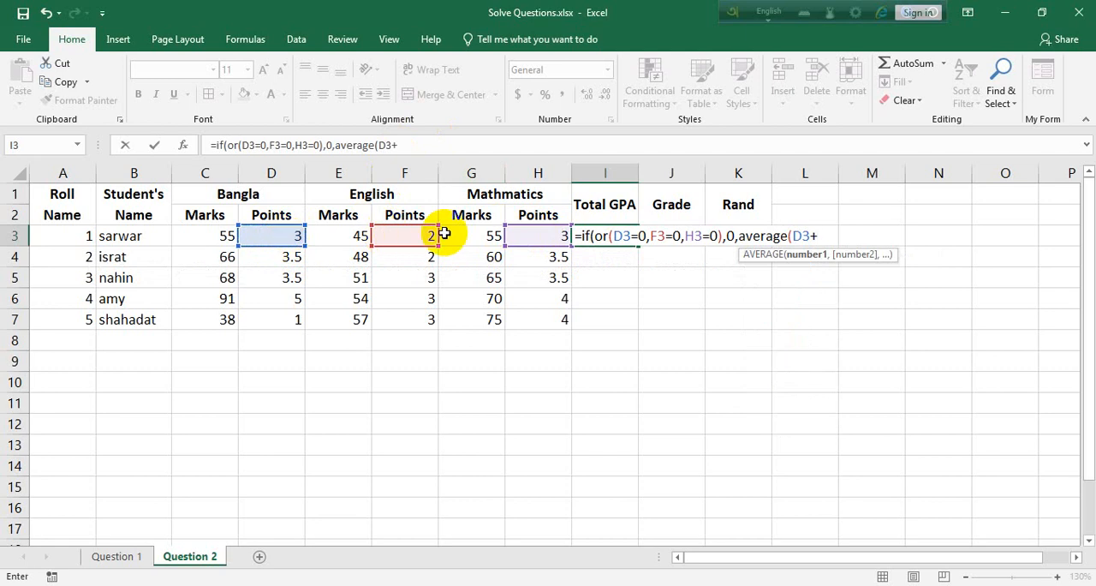
pyautogui.click(405, 236)
pyautogui.write('+')
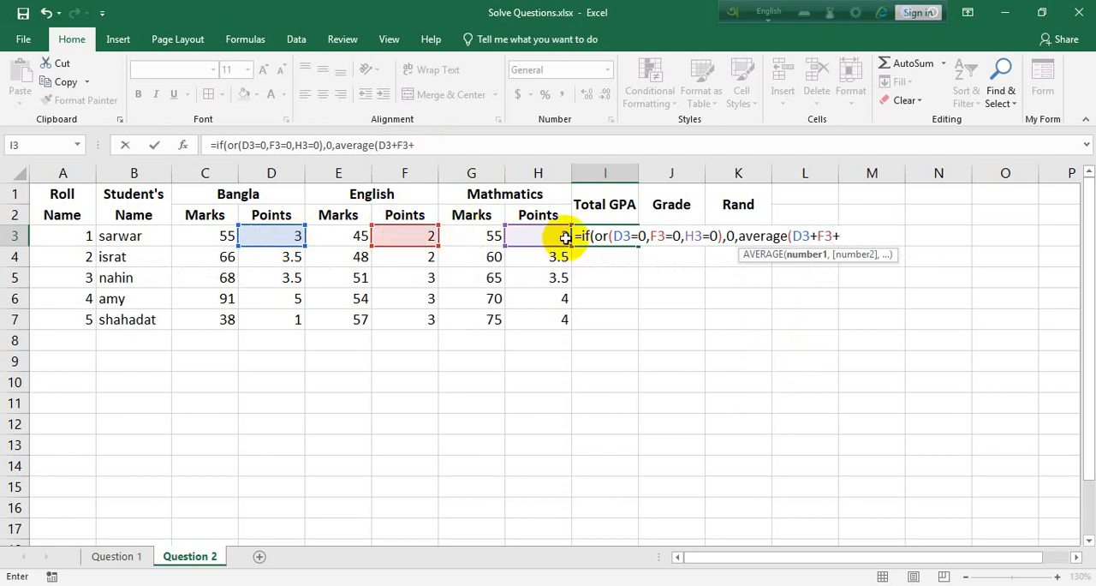
pyautogui.click(549, 237)
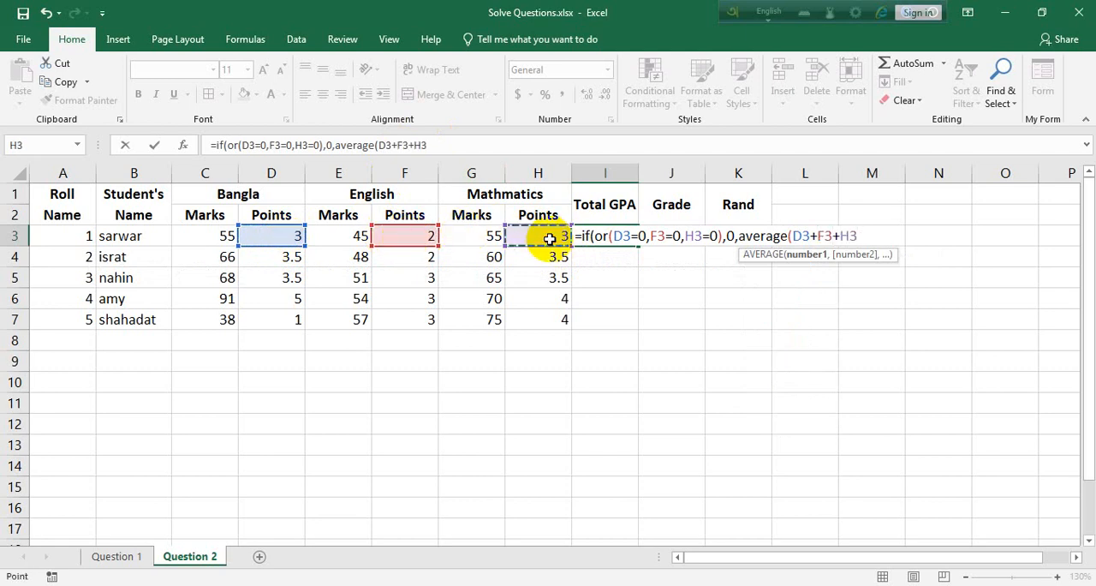
pyautogui.write(')')
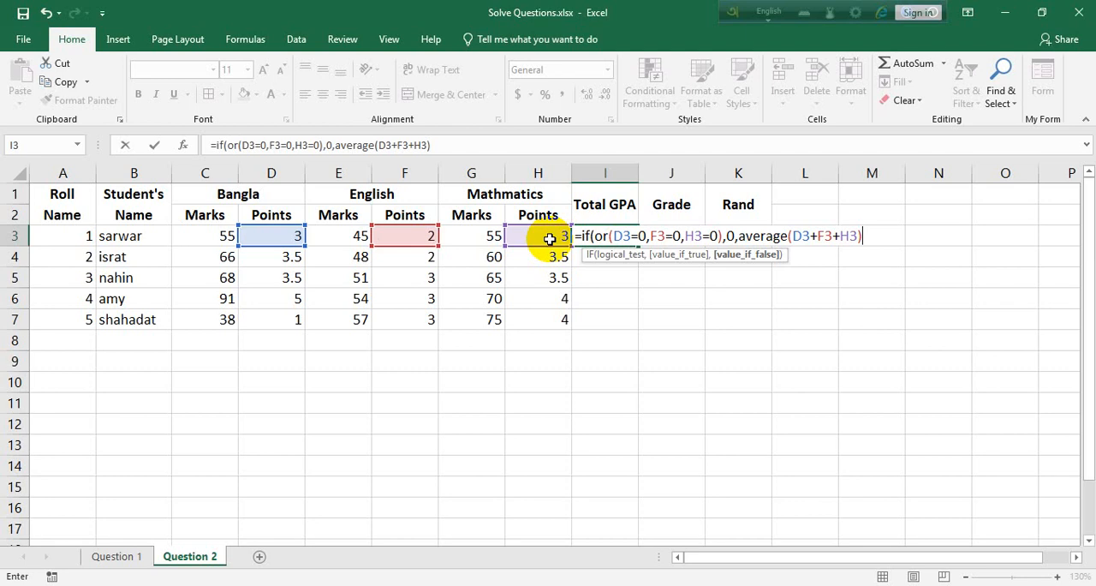
pyautogui.write('/3)')
pyautogui.press('Return')
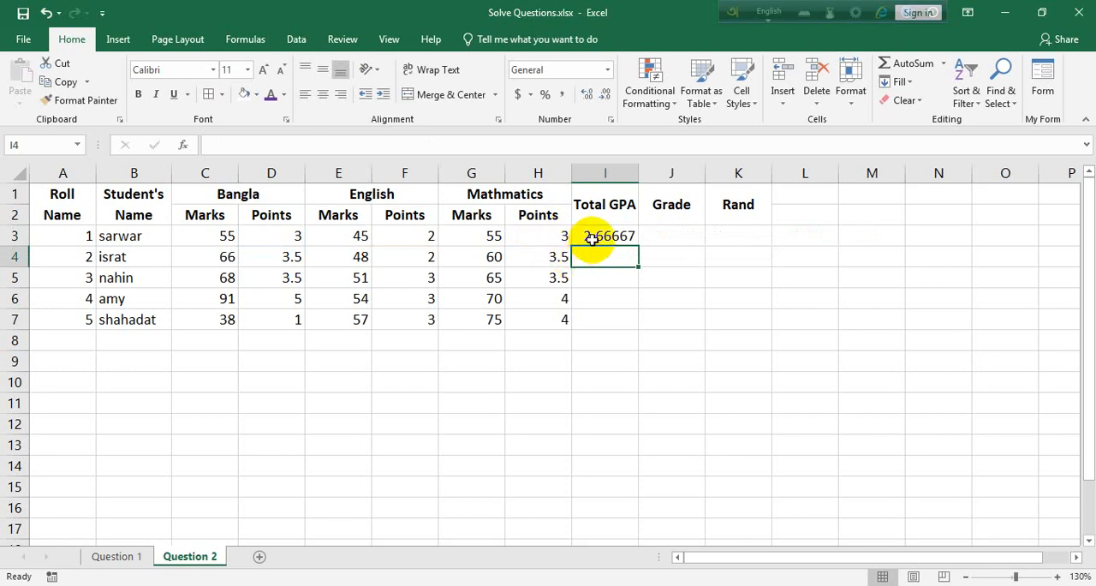
# Reduce the Total GPA in I3 to two decimal places and fill the formula down to I7.
pyautogui.click(590, 238)
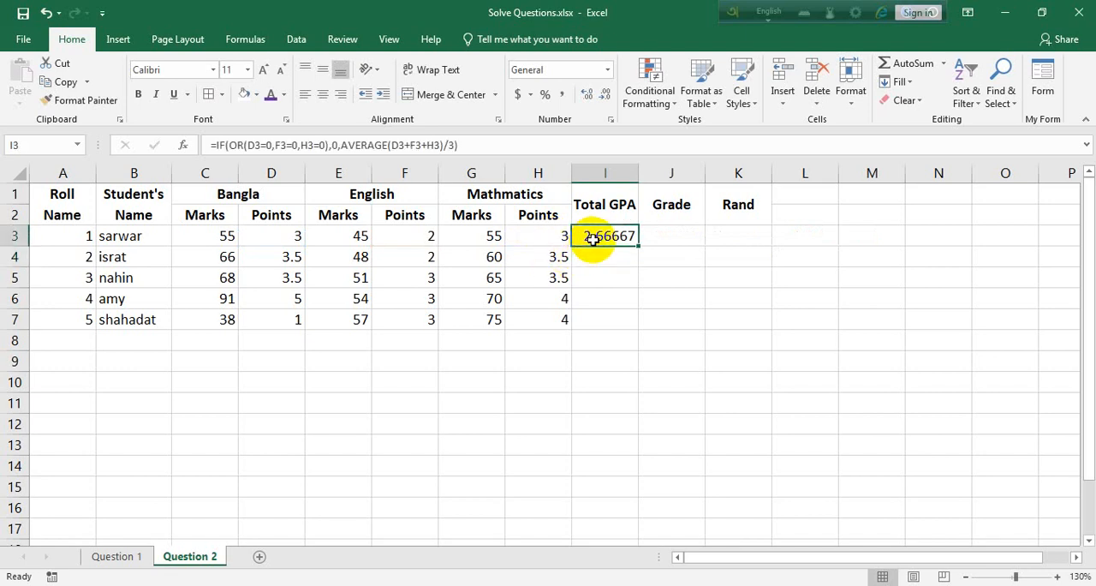
pyautogui.click(602, 101)
pyautogui.click(603, 97)
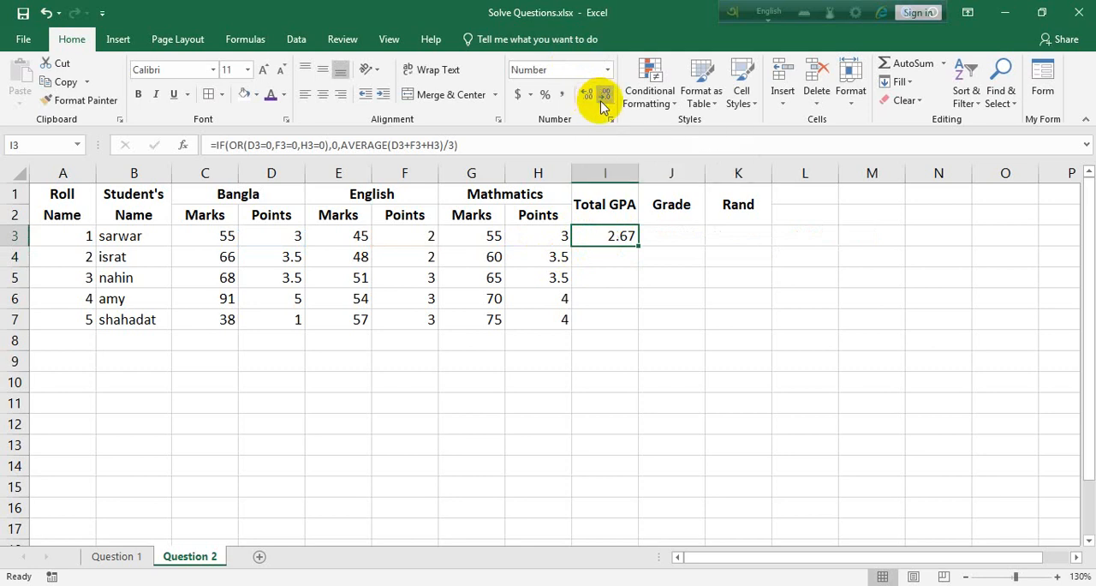
pyautogui.doubleClick(639, 248)
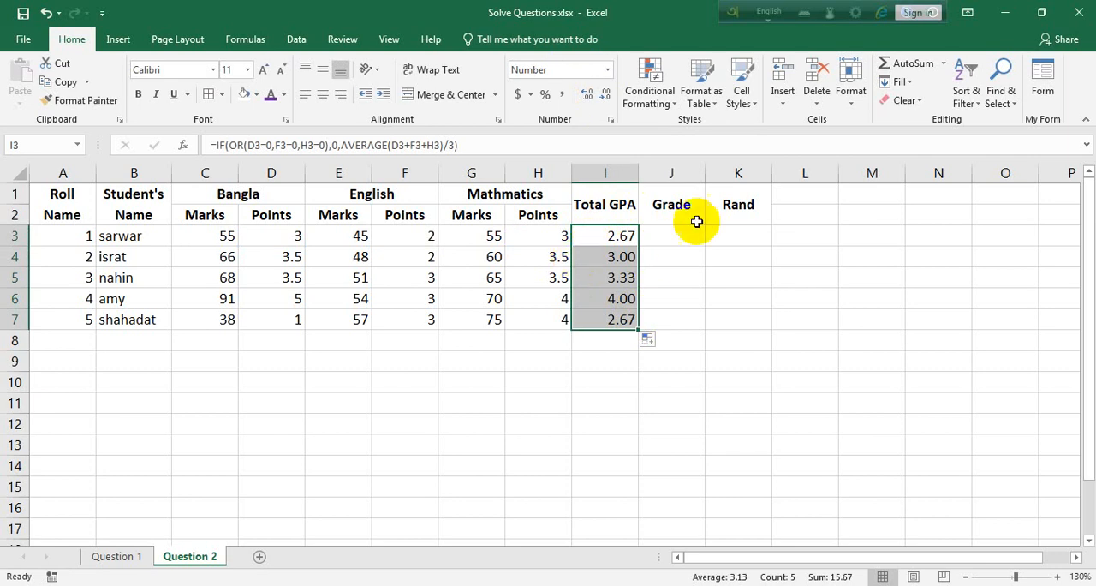
# Start the Grade formula in J3 with an IF that returns "A+" when I3>=5.
pyautogui.click(674, 234)
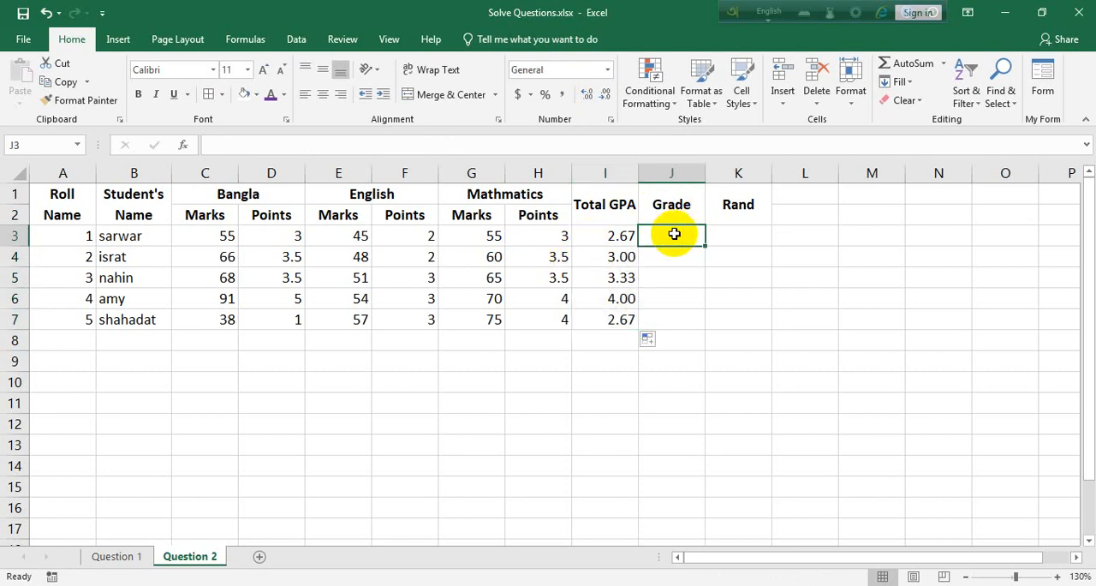
pyautogui.write('=if')
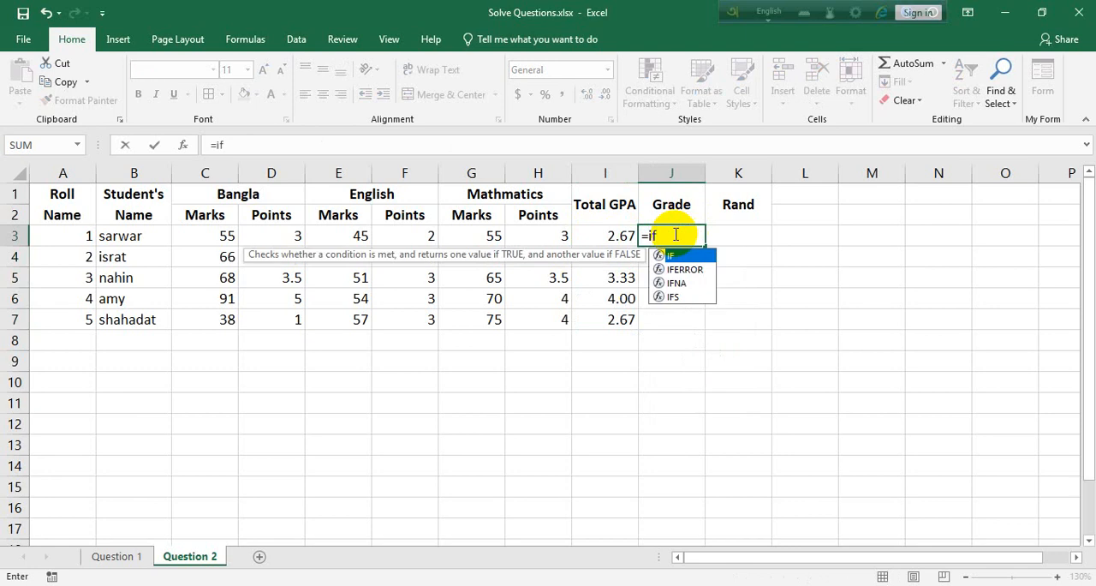
pyautogui.write('(')
pyautogui.click(587, 240)
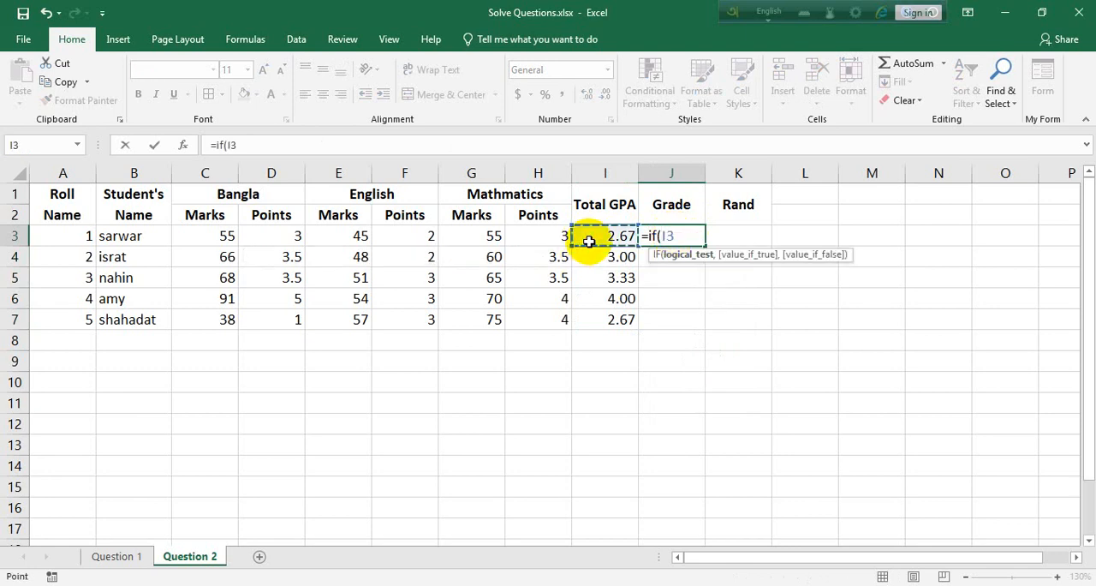
pyautogui.write('>=5,')
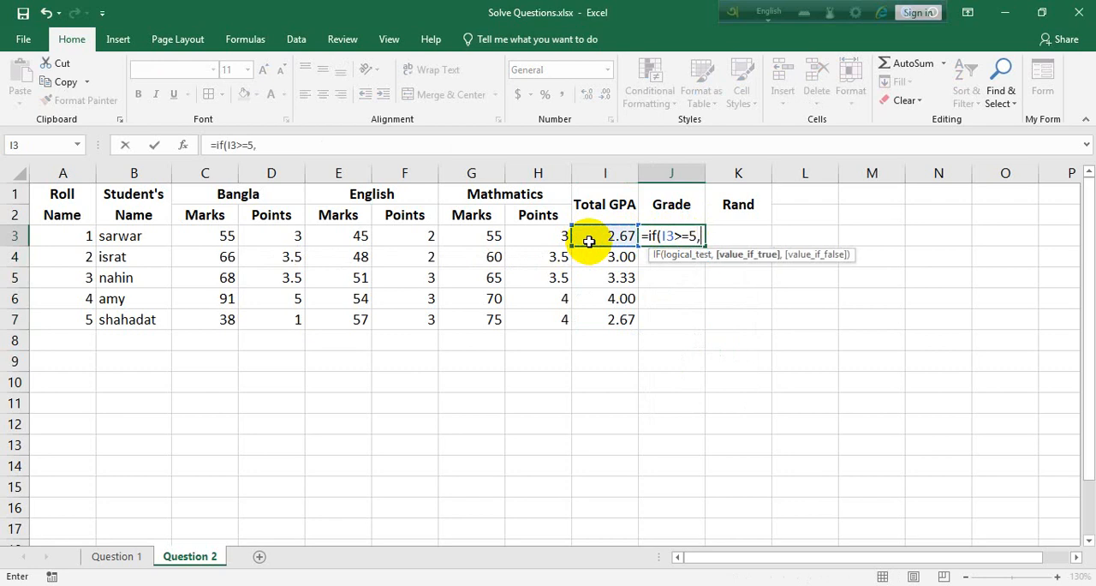
pyautogui.write('"A+",if(')
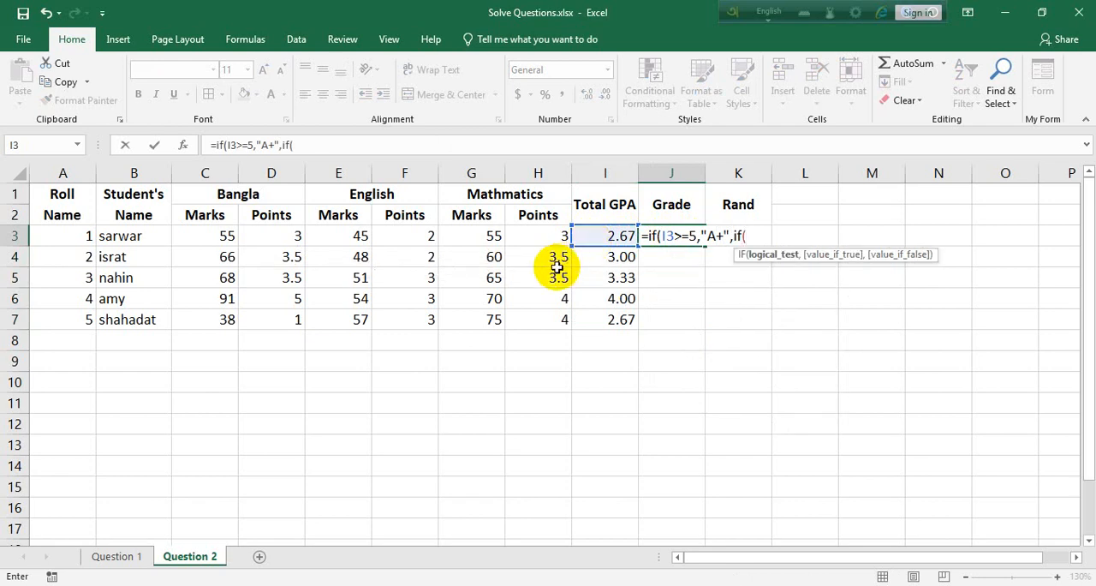
# Nest IF conditions in the J3 grade formula that return "A" for I3>=4 and "A-" for I3>=3.5.
pyautogui.click(593, 237)
pyautogui.write('>')
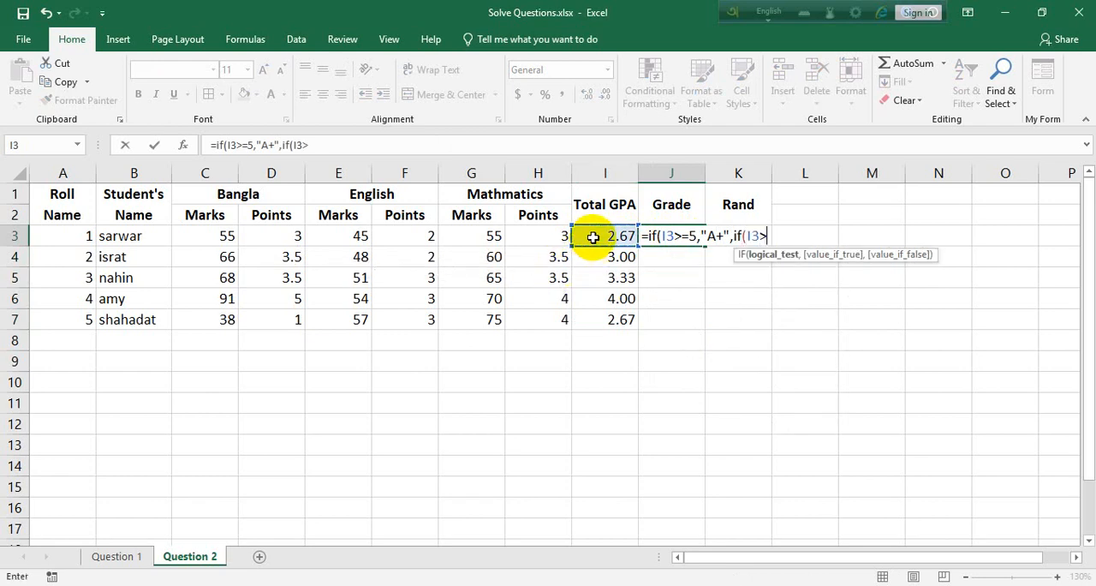
pyautogui.write('=4,"A"')
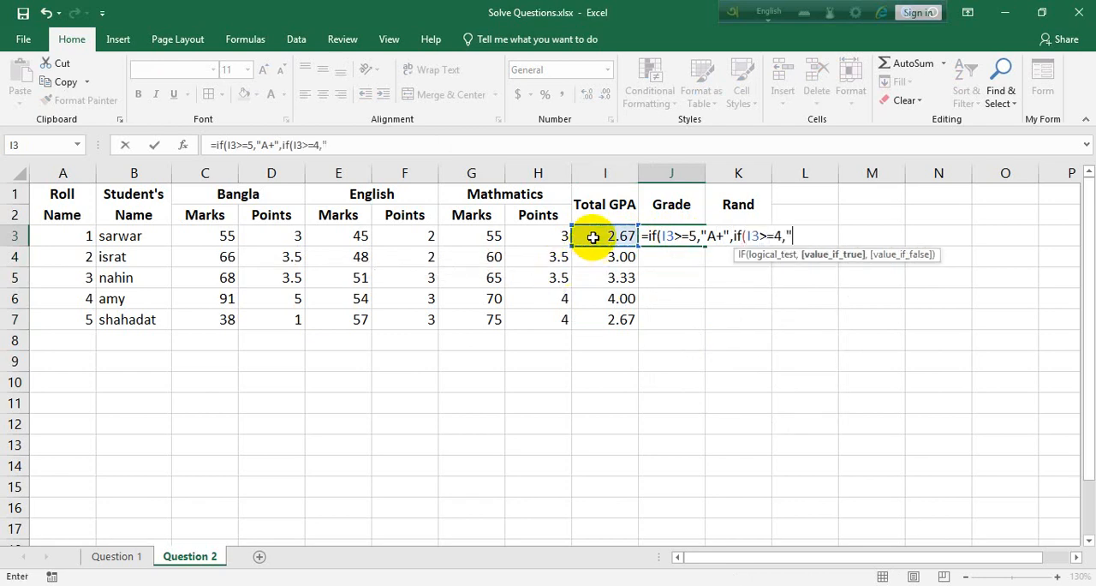
pyautogui.write(',if(')
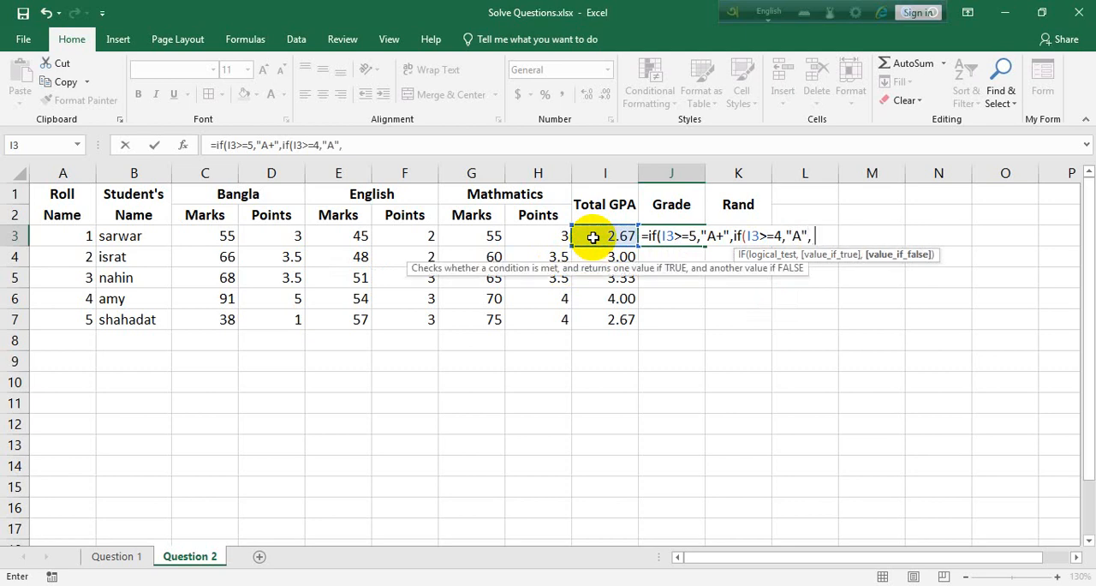
pyautogui.click(593, 237)
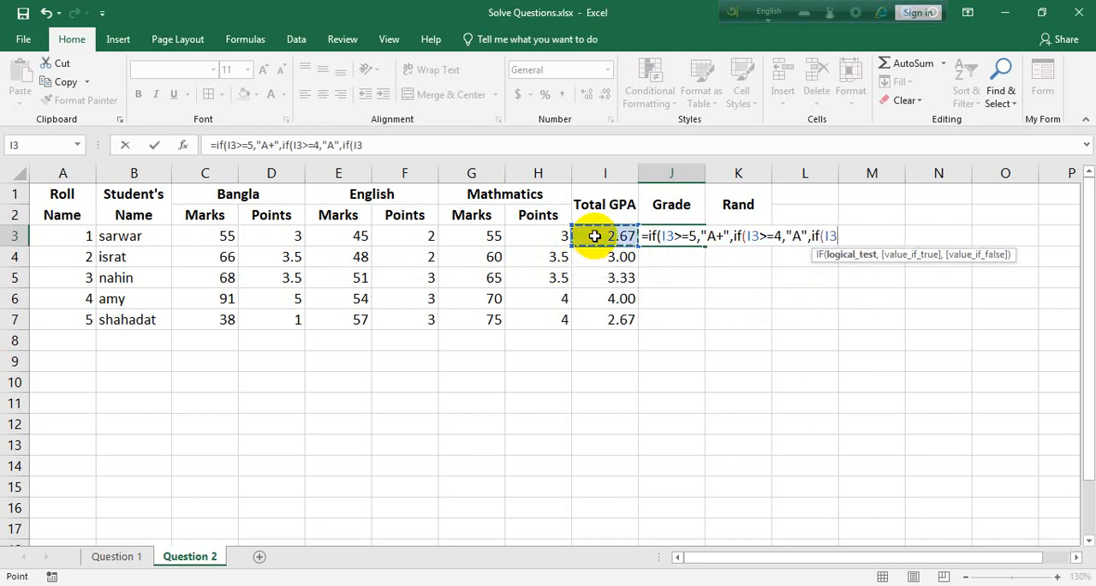
pyautogui.write('>')
pyautogui.write('=3.5')
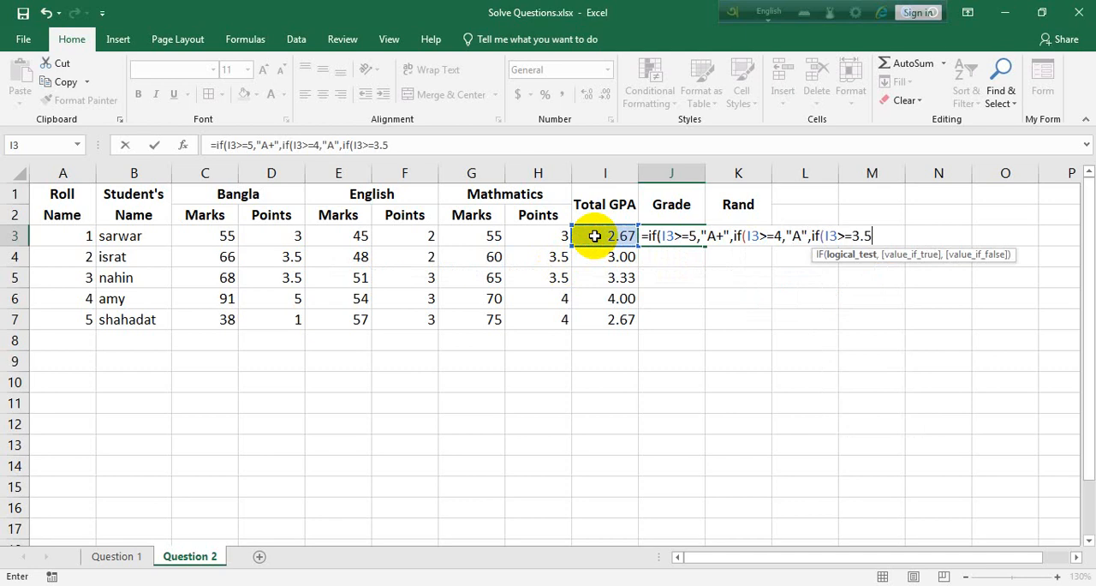
pyautogui.write(',"A')
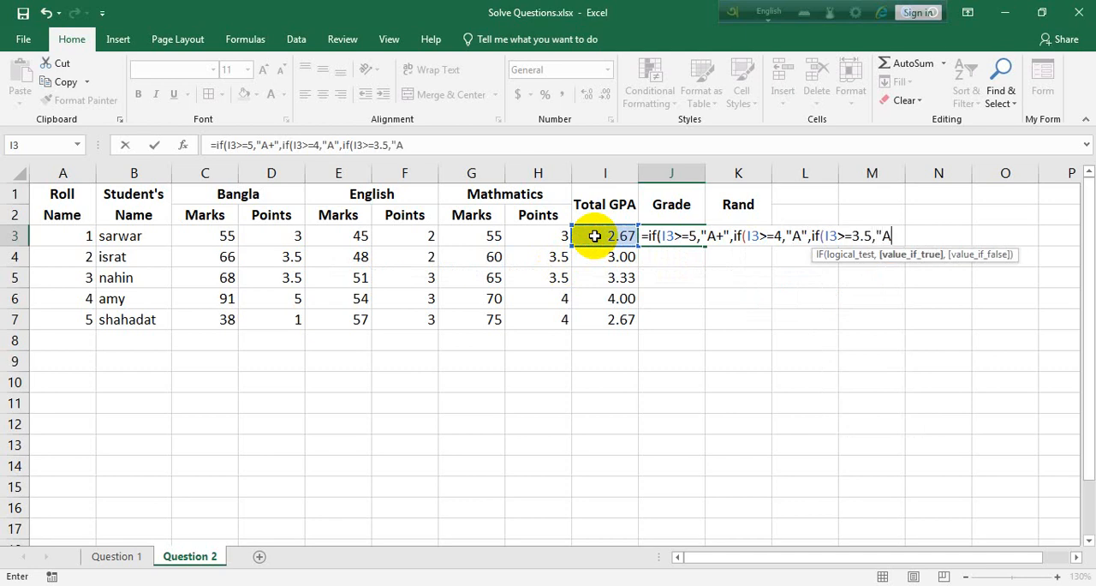
pyautogui.write('-",if(')
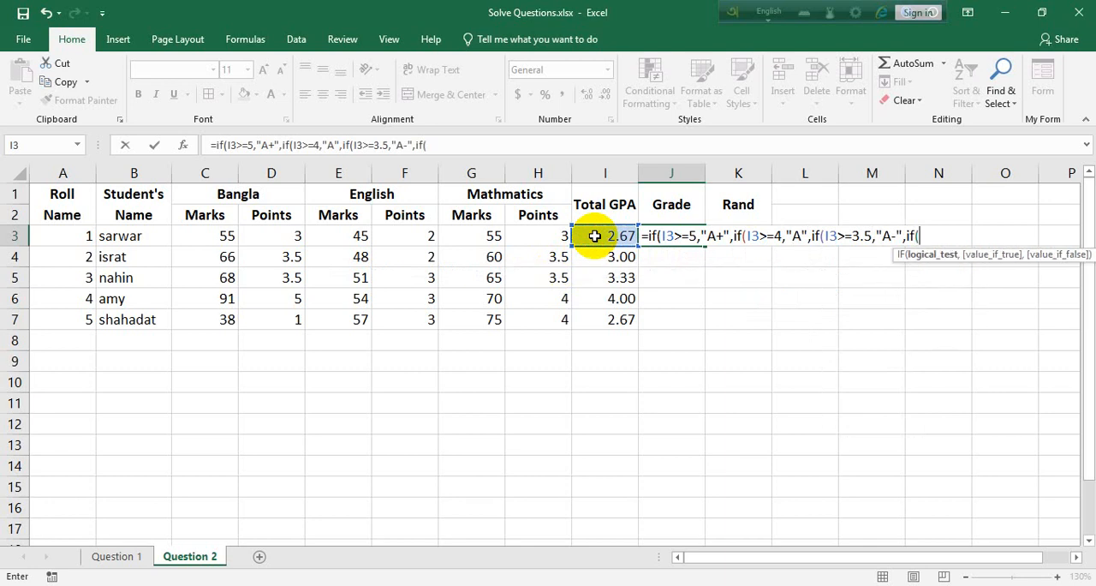
# Nest an IF in the J3 grade formula that returns "B" when I3>=3.
pyautogui.click(592, 235)
pyautogui.write('>=')
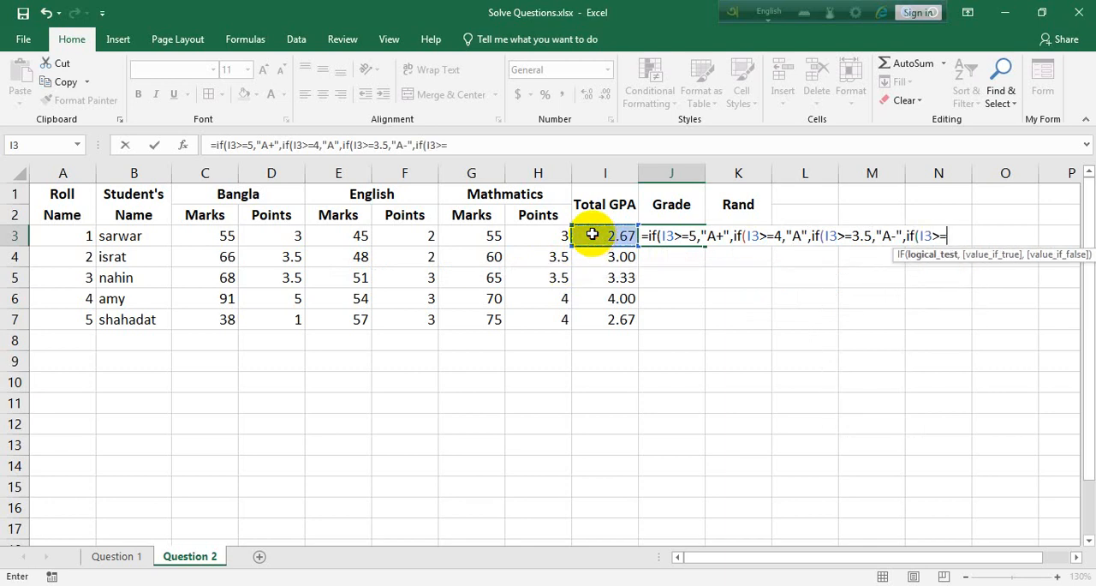
pyautogui.write('3,')
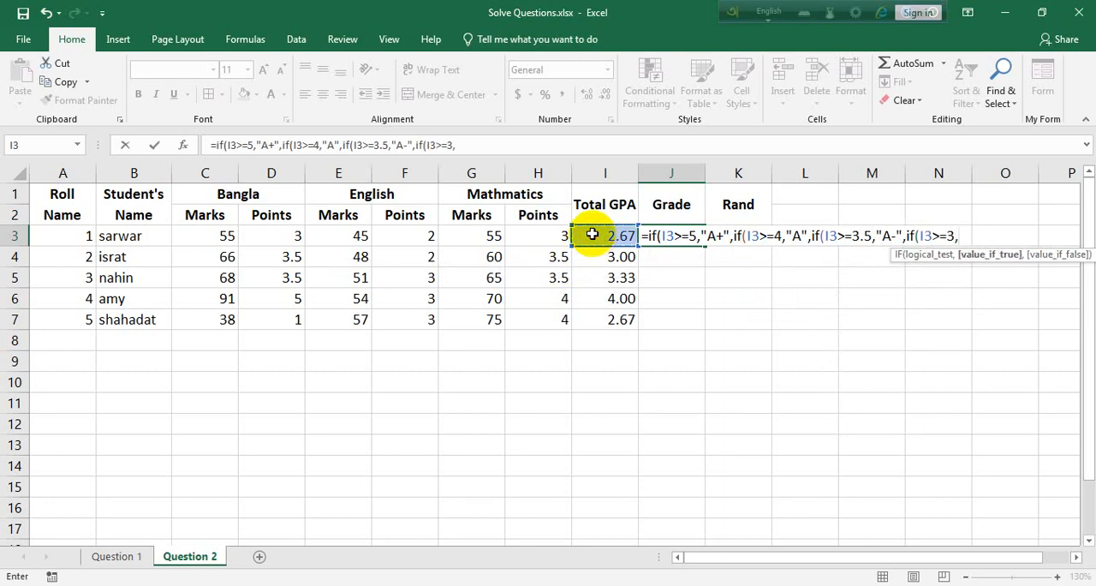
pyautogui.write('"B",')
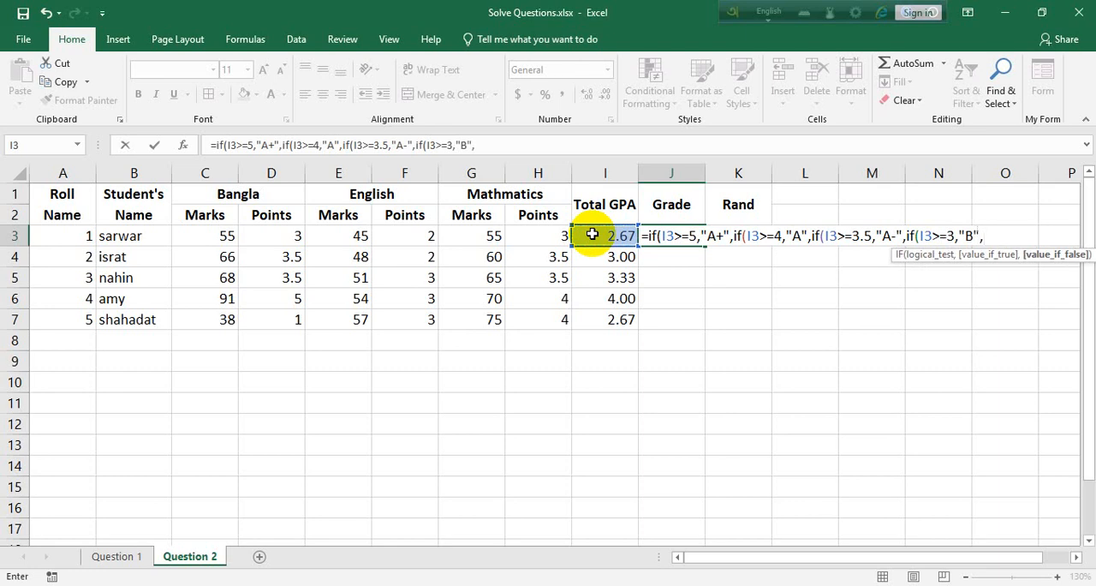
pyautogui.write('if(')
# Nest a further IF in the J3 grade formula that returns "C" when I3>=2.
pyautogui.click(592, 235)
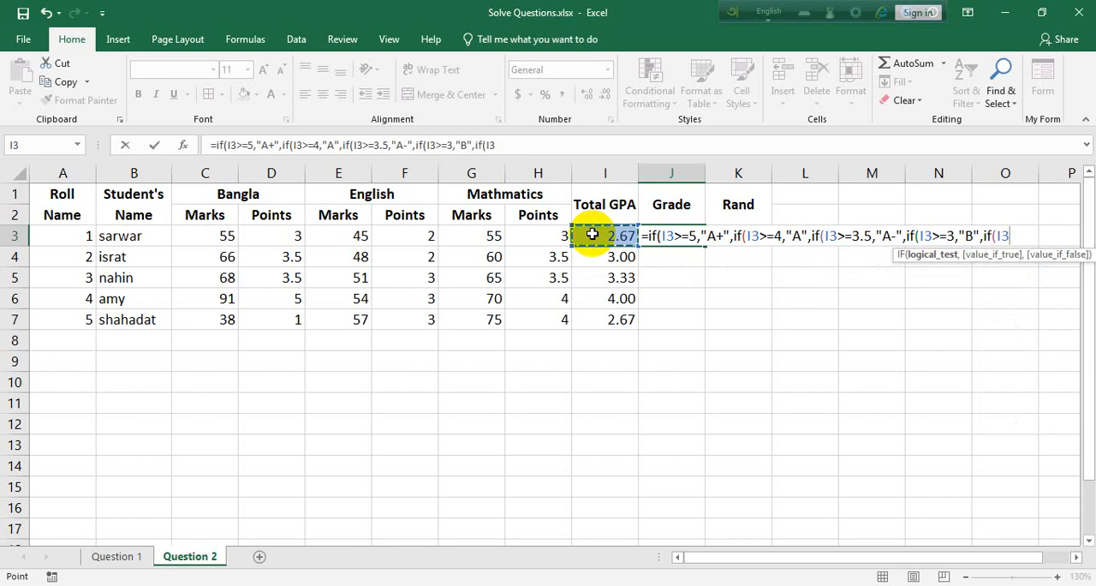
pyautogui.write('>=2,')
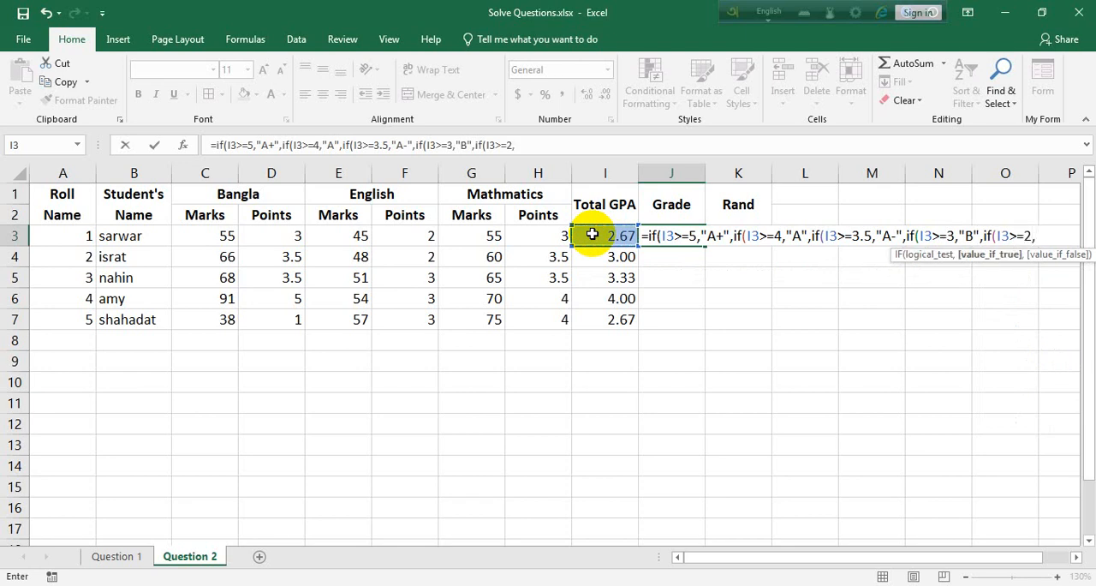
pyautogui.write('"C",if')
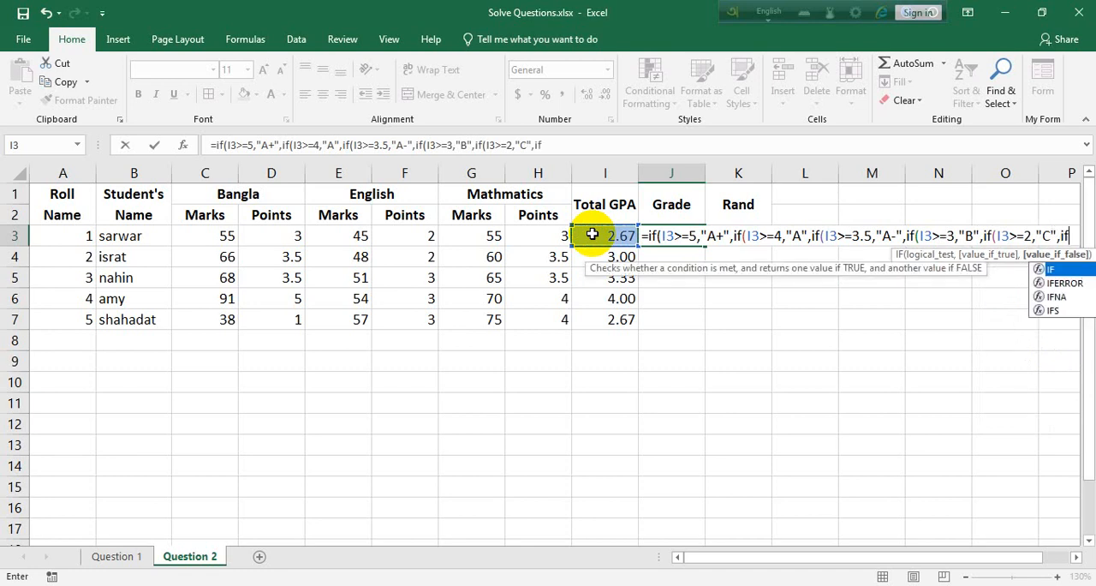
pyautogui.write('(')
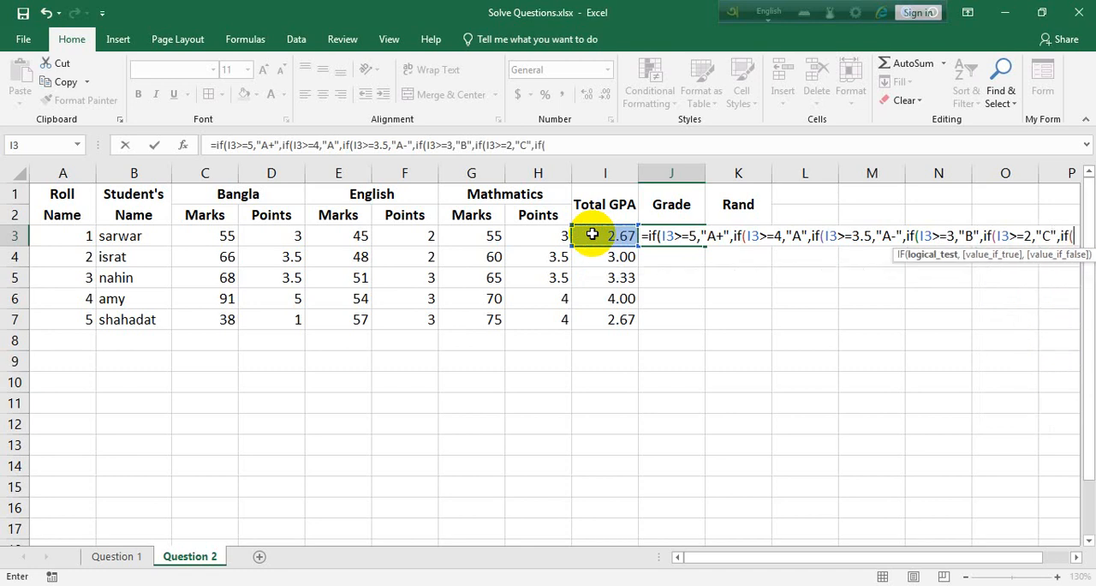
pyautogui.write('I3>')
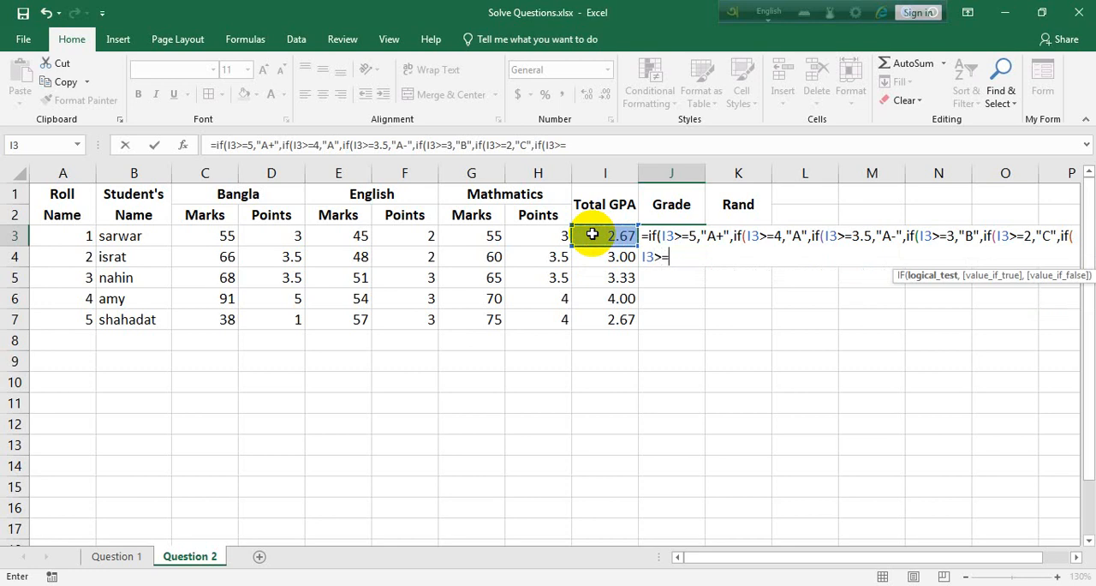
# Extend the J3 grade formula with an IF condition that returns "D" when I3>=1.
pyautogui.write('=1,')
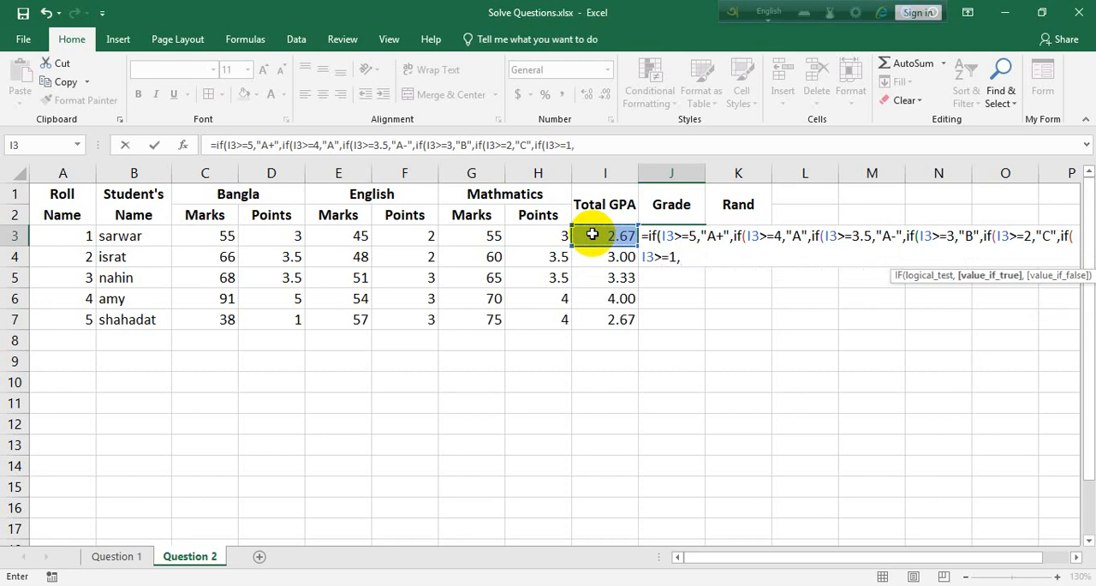
pyautogui.write('"D",if')
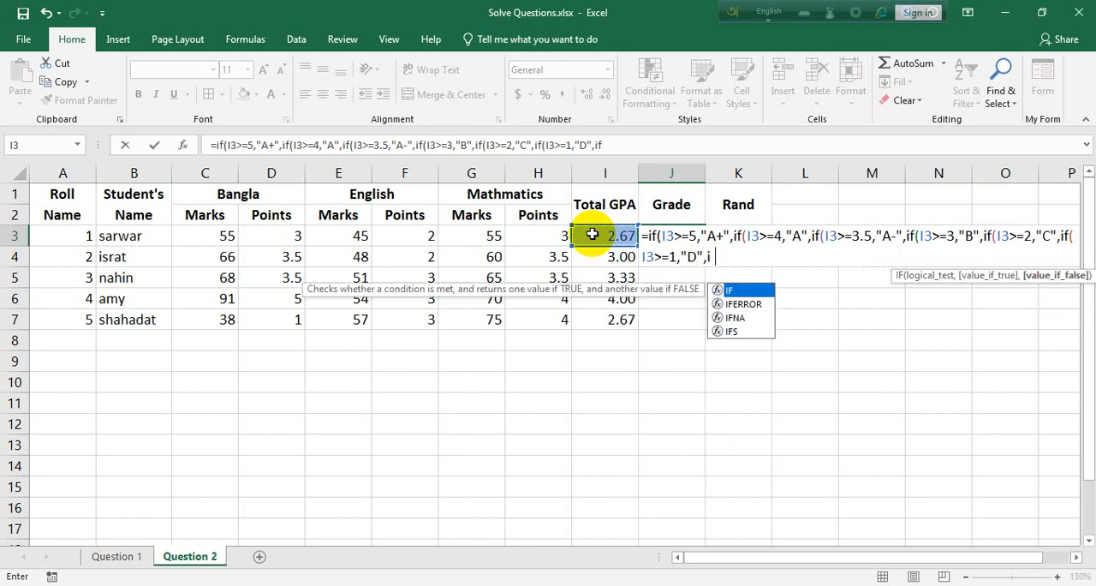
pyautogui.write('(')
# Finish the J3 grade formula with an IF returning "F" when I3<1, close all the nested brackets and enter it.
pyautogui.click(591, 234)
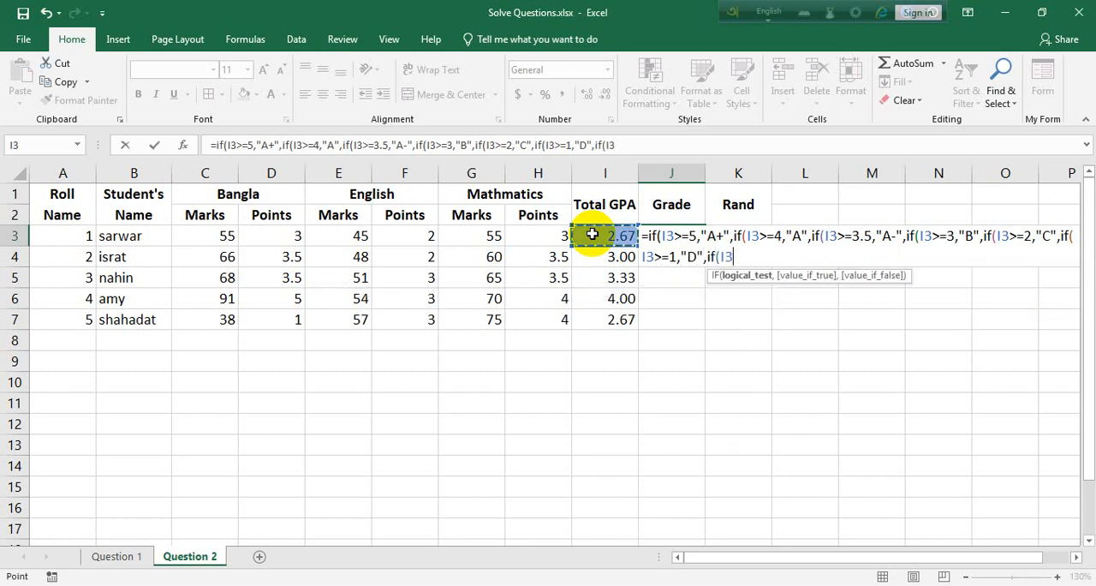
pyautogui.write('<1,')
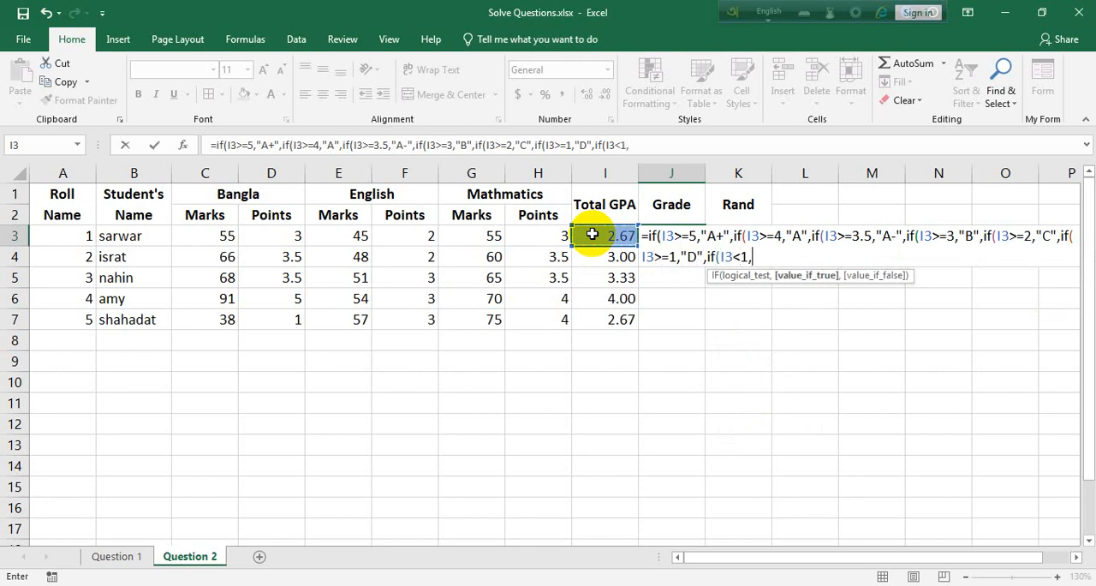
pyautogui.write('"F"))))))')
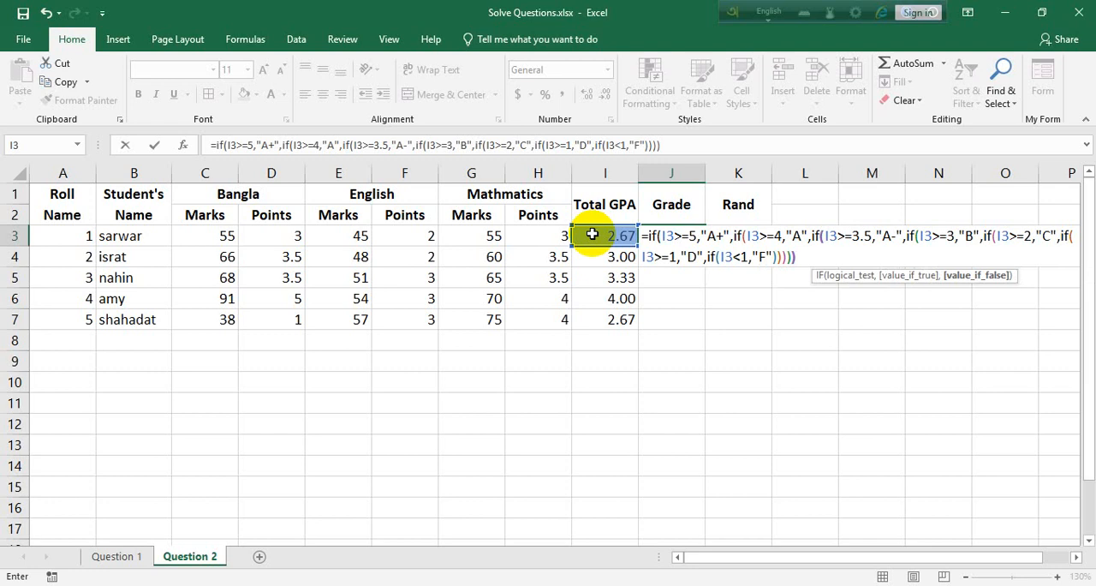
pyautogui.write(')')
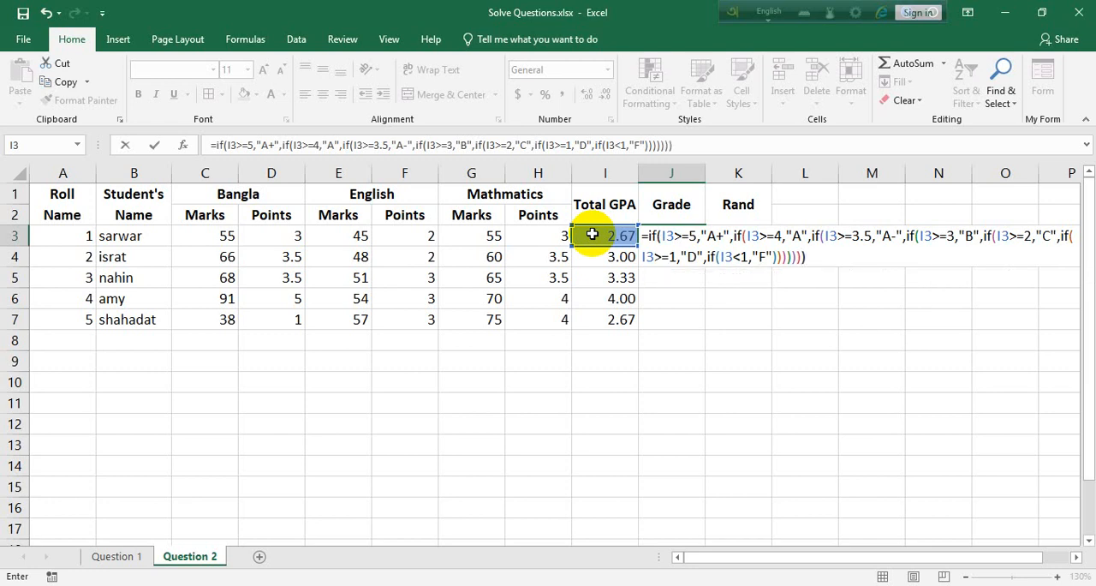
pyautogui.press('Return')
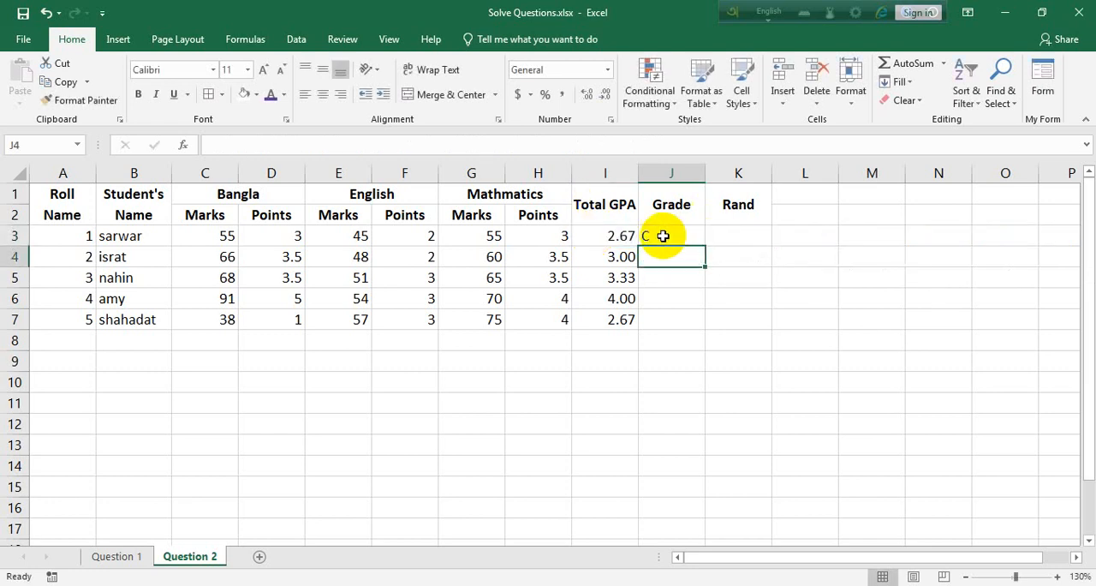
# Fill the J3 grade formula down to J7 and centre the contents of C3:J7.
pyautogui.click(662, 237)
pyautogui.doubleClick(706, 245)
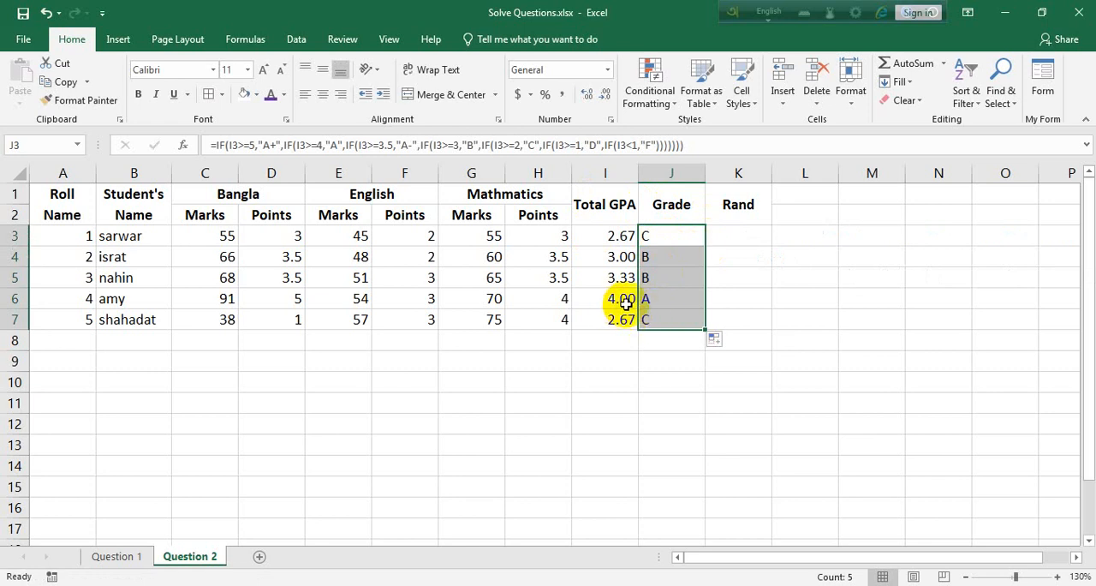
pyautogui.moveTo(692, 318); pyautogui.dragTo(232, 224)
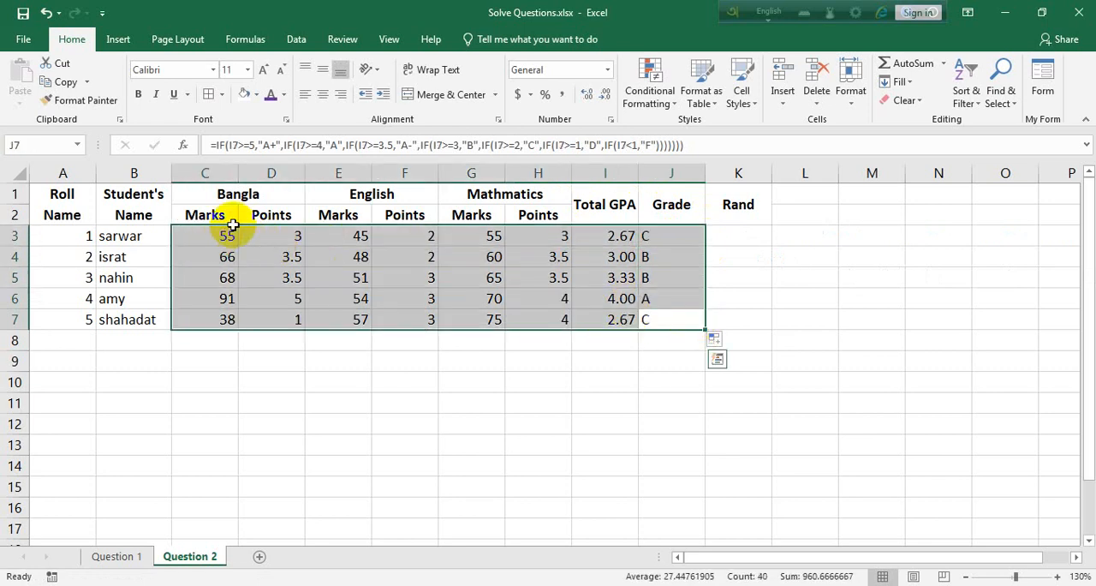
pyautogui.click(323, 94)
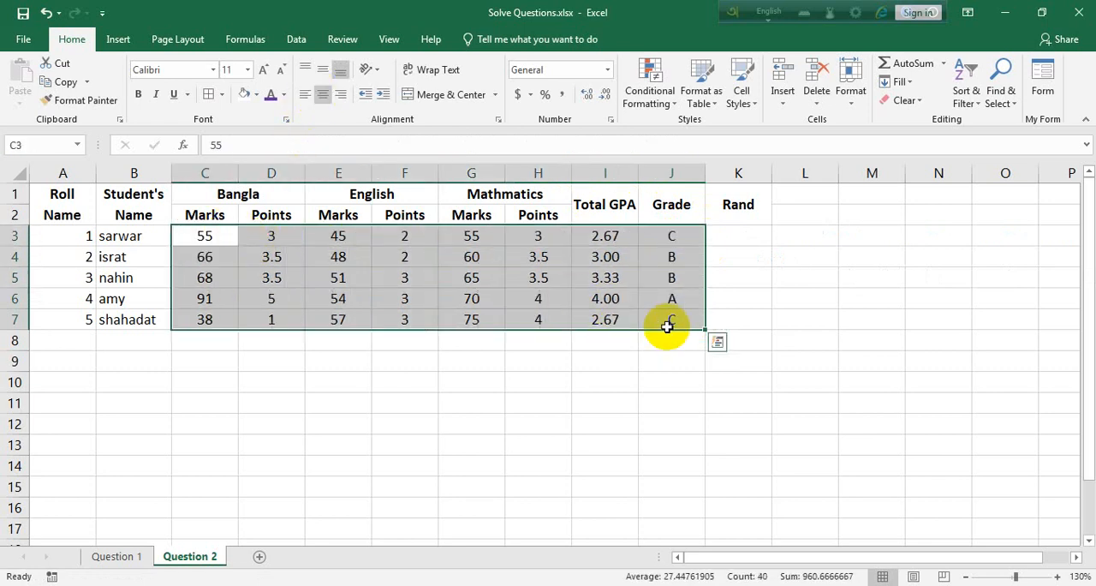
# Start a formula in K3 with the RANK function.
pyautogui.click(725, 238)
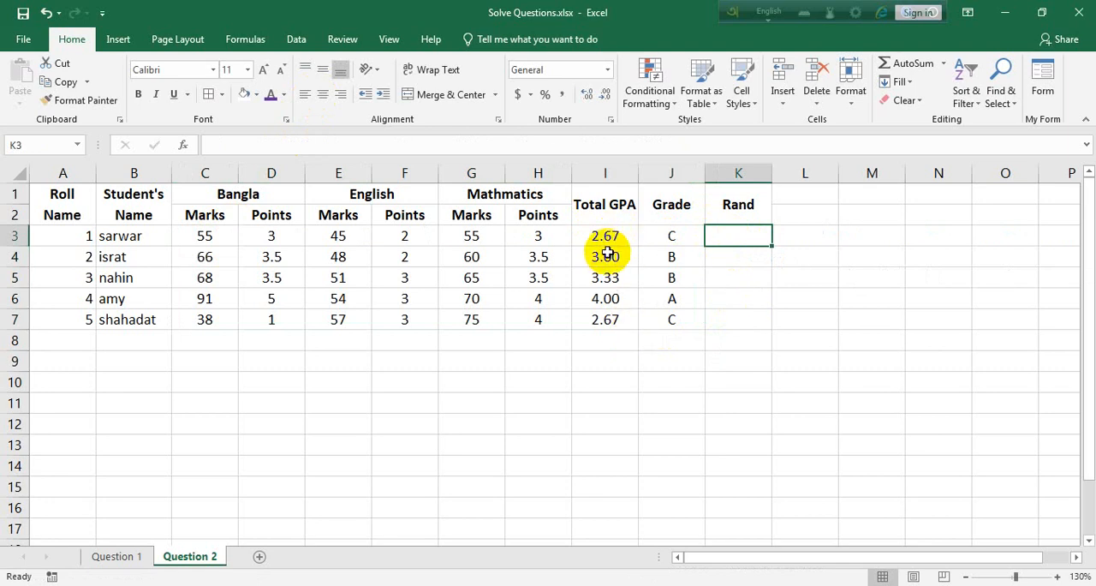
pyautogui.write('=')
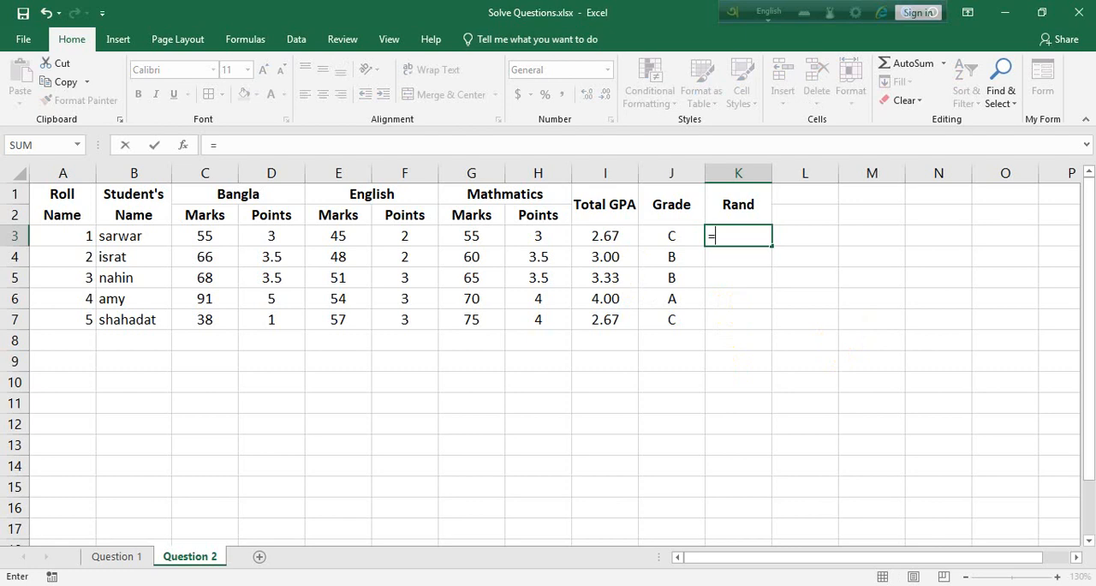
pyautogui.write('rand')
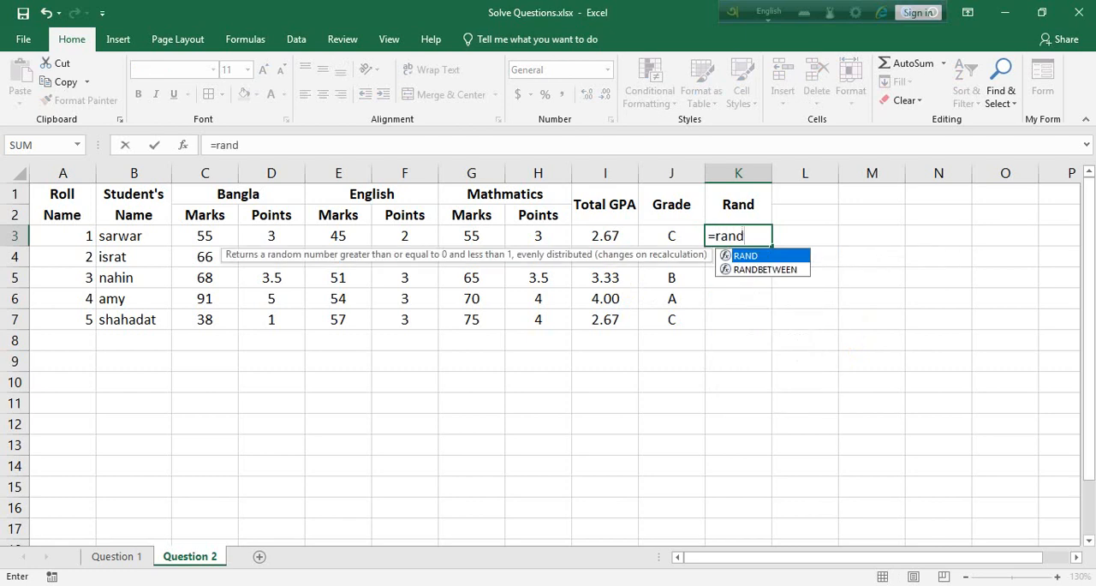
pyautogui.write('(')
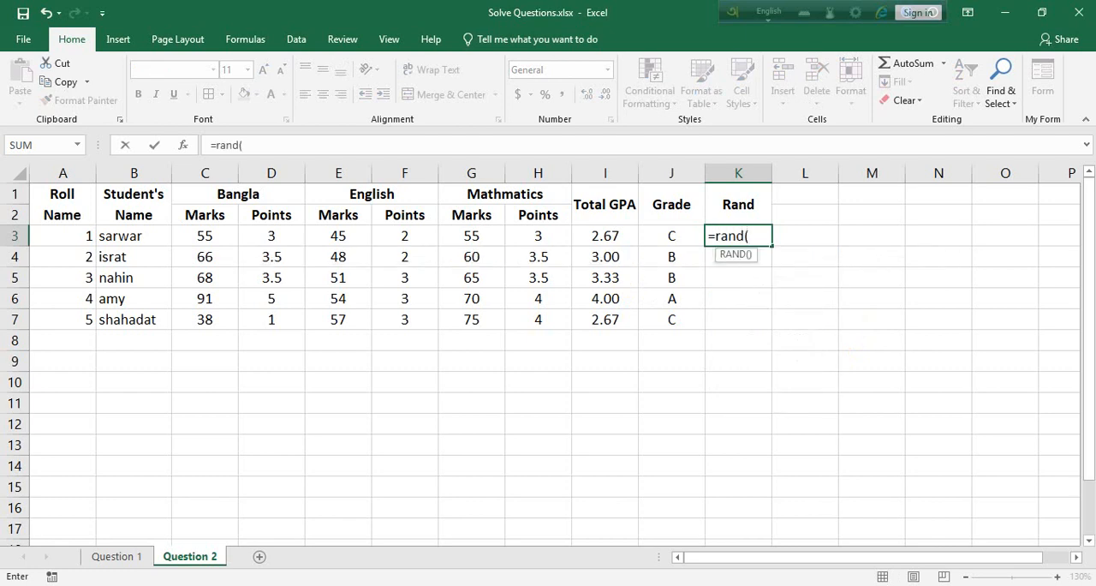
pyautogui.press('BackSpace')
pyautogui.press('BackSpace')
pyautogui.write('k')
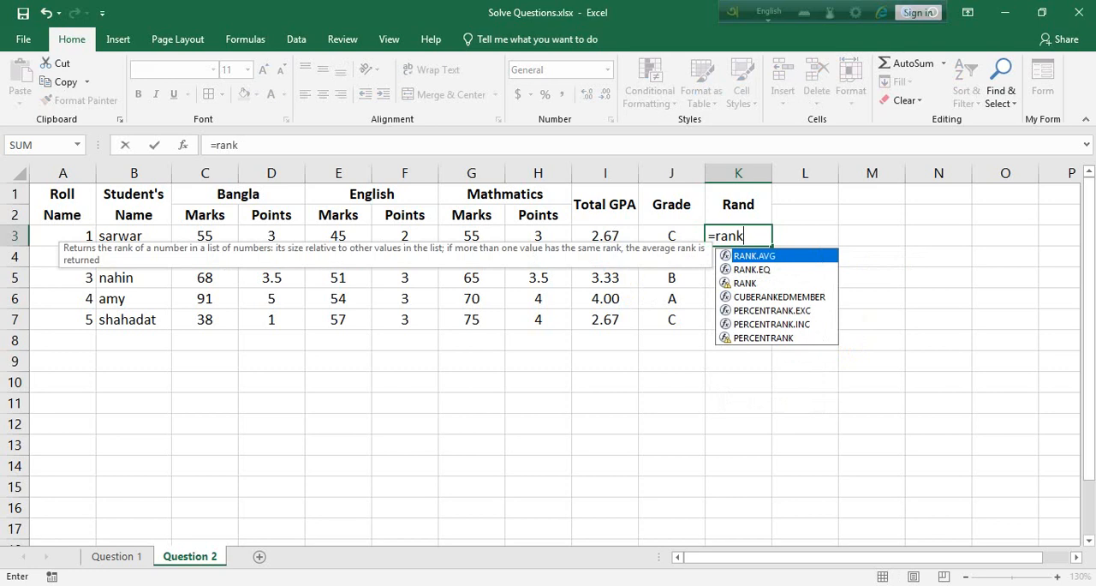
pyautogui.write('(')
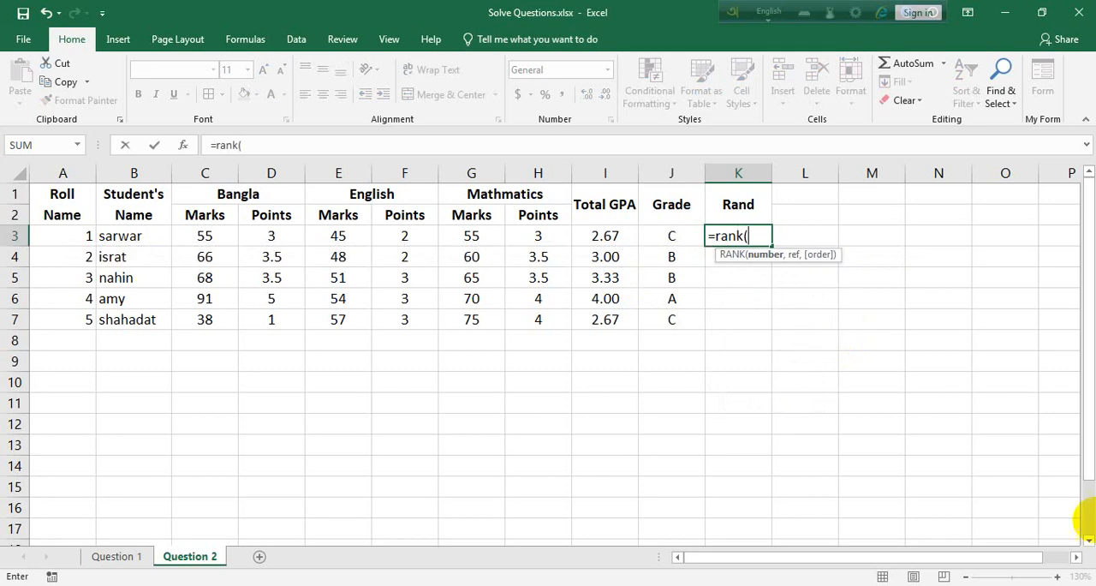
# Try to rank grade J3 within the absolute range $J$3:$J$7 in descending order (0) and enter the formula in K3.
pyautogui.click(667, 238)
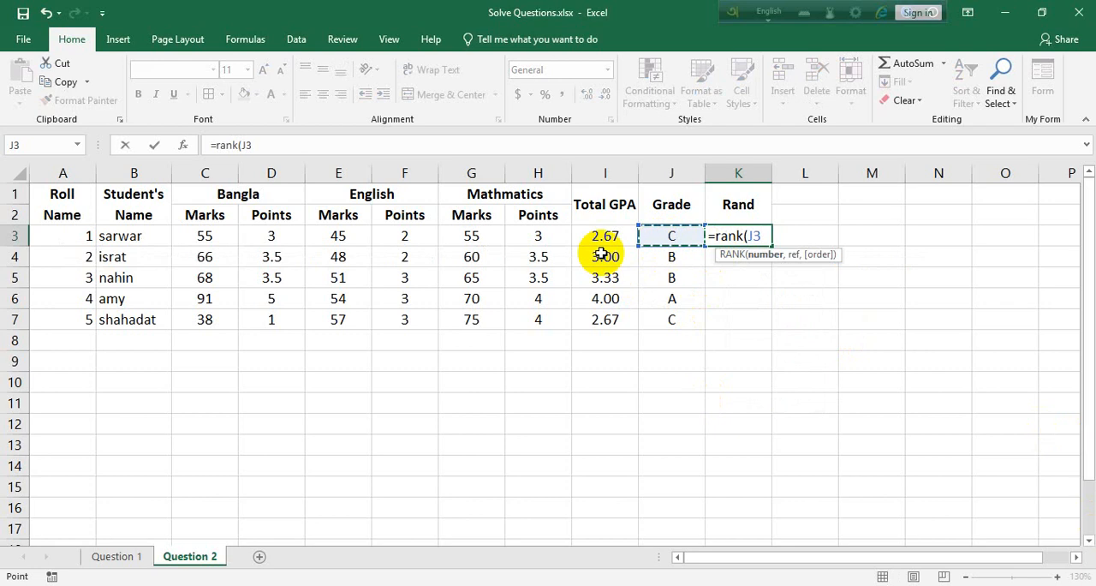
pyautogui.write(',')
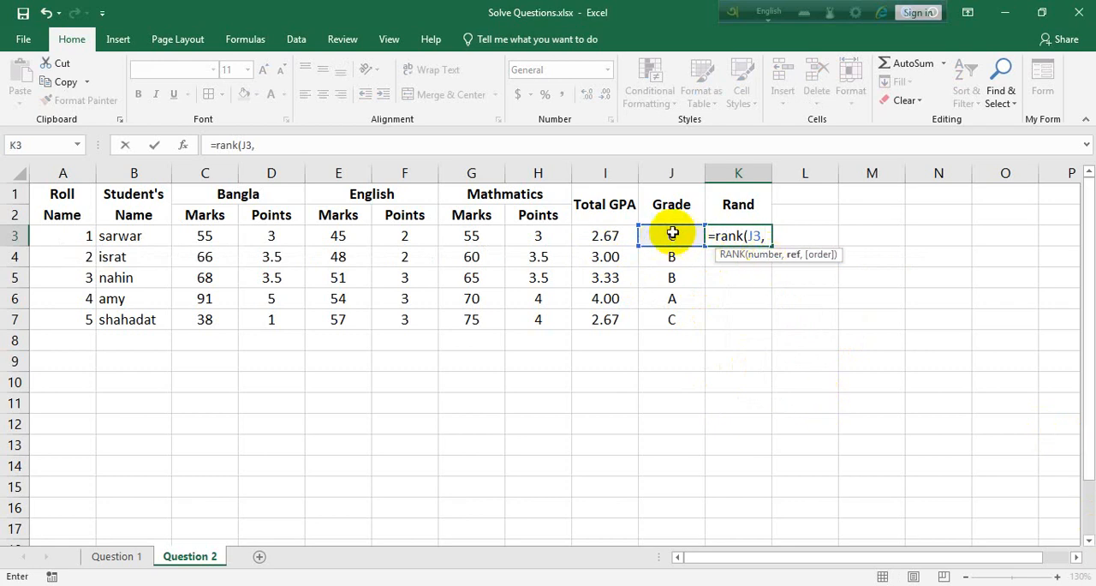
pyautogui.moveTo(671, 243); pyautogui.dragTo(673, 317)
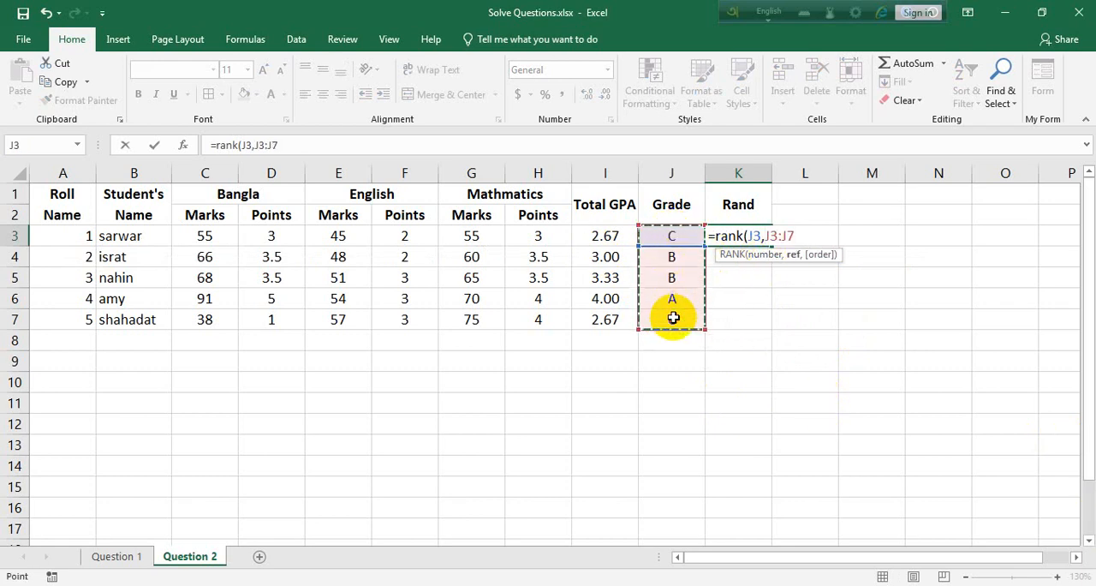
pyautogui.press('F4')
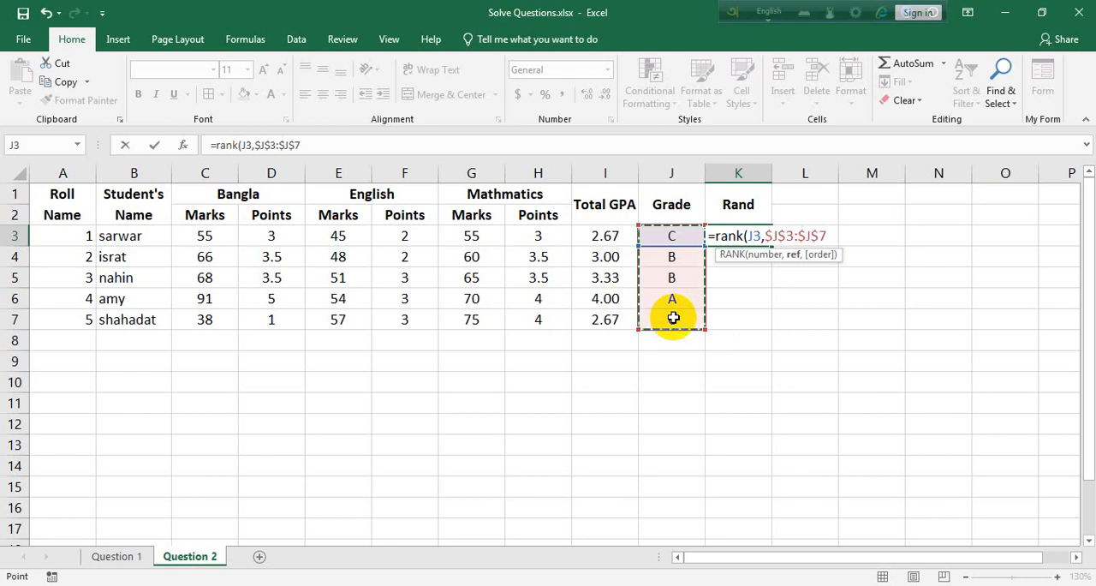
pyautogui.write(',')
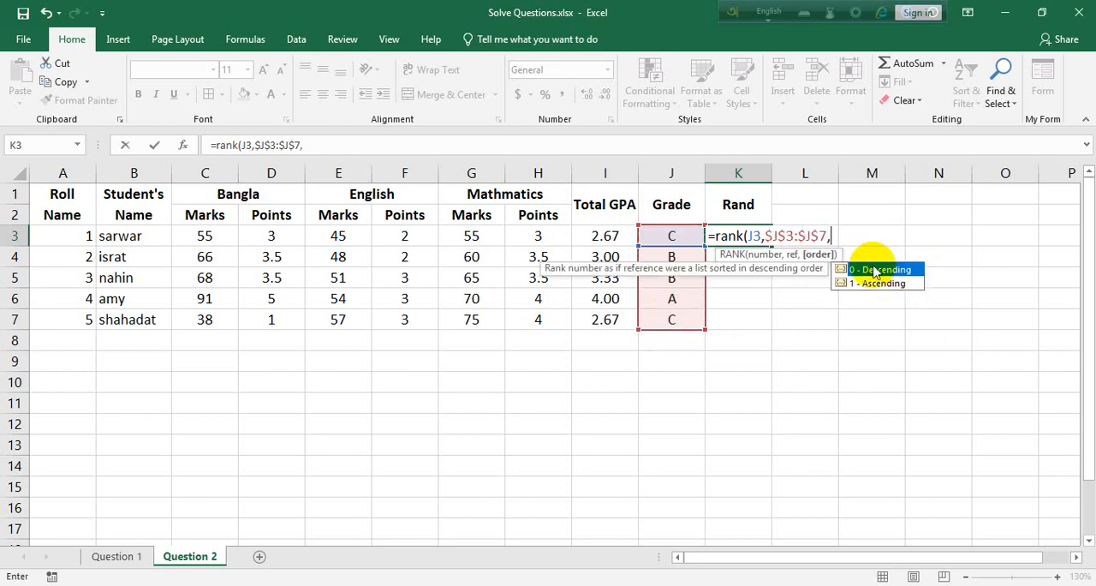
pyautogui.write('0')
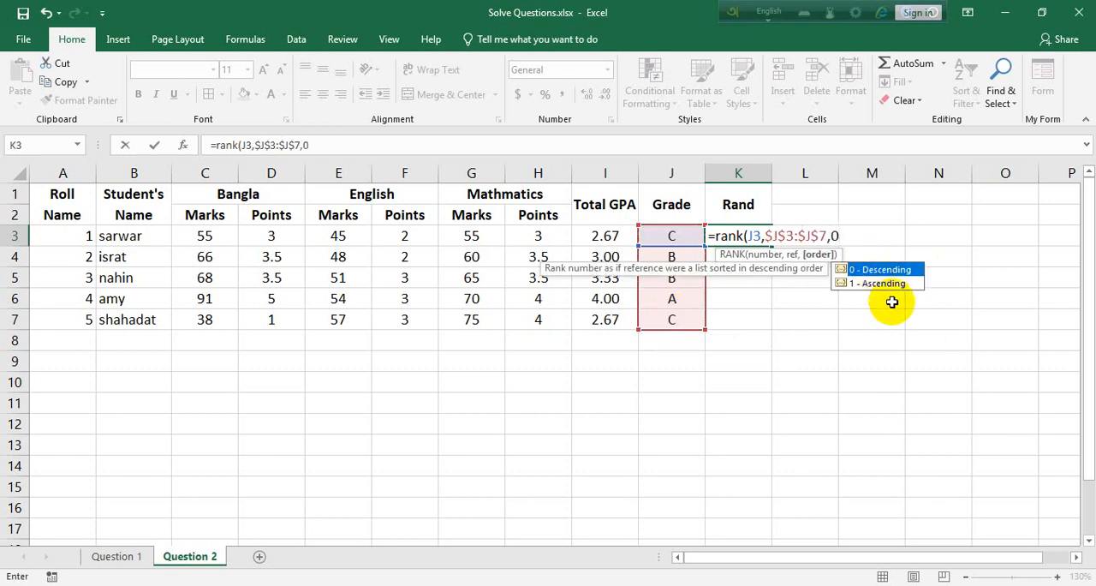
pyautogui.write(')')
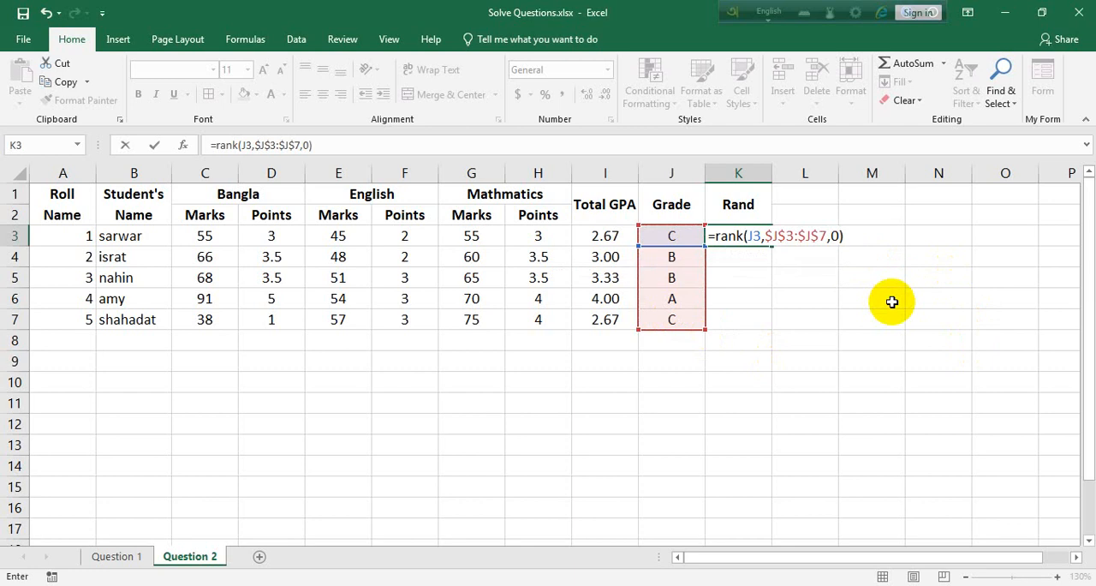
pyautogui.press('Return')
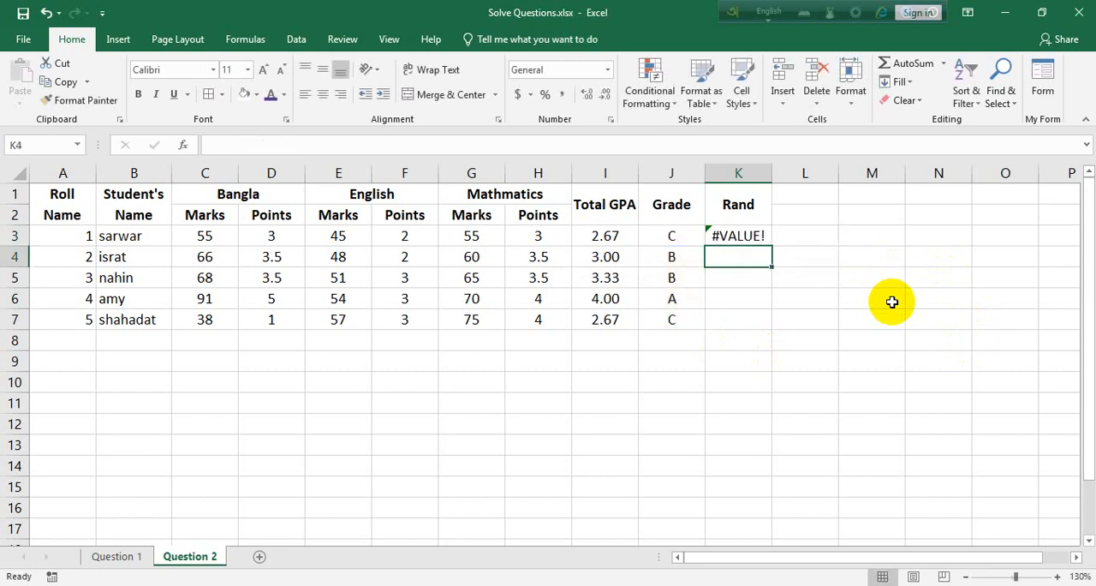
# Clear the arguments of the RANK formula in K3 and use total GPA I3 as the number to rank.
pyautogui.click(737, 236)
pyautogui.doubleClick(737, 235)
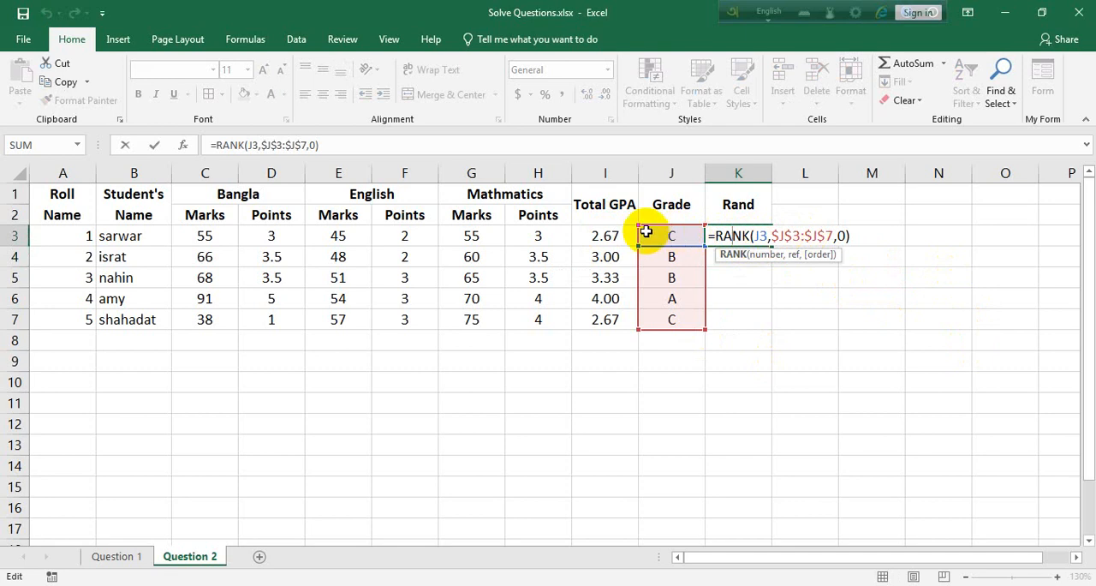
pyautogui.moveTo(852, 235); pyautogui.dragTo(752, 236)
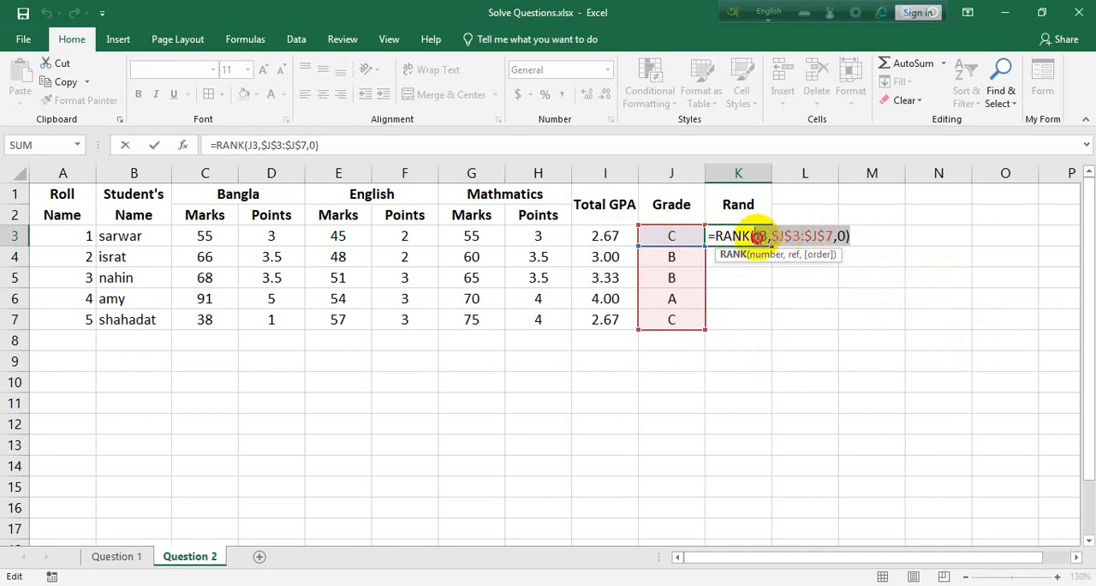
pyautogui.press('BackSpace')
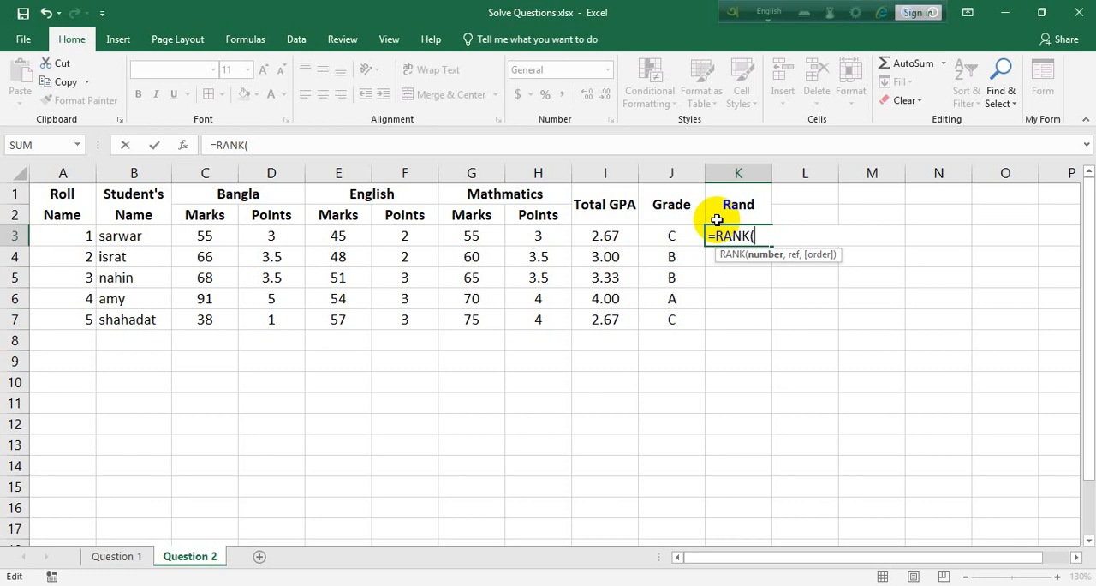
pyautogui.click(611, 238)
pyautogui.write(',')
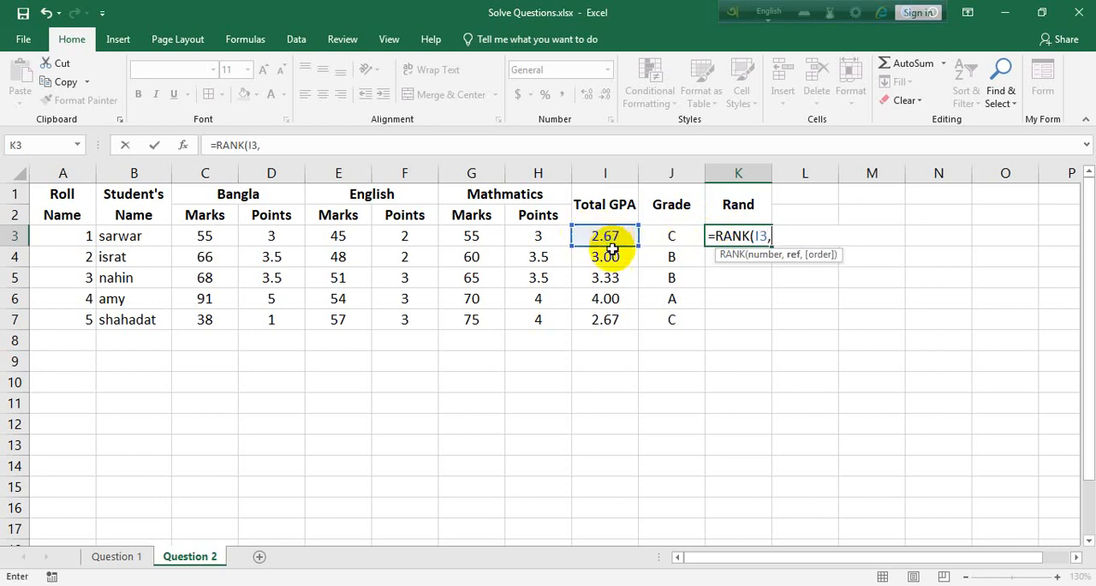
# Complete the K3 RANK formula with the absolute range $I$3:$I$7 and descending order (0), and enter it.
pyautogui.moveTo(617, 235); pyautogui.dragTo(623, 332)
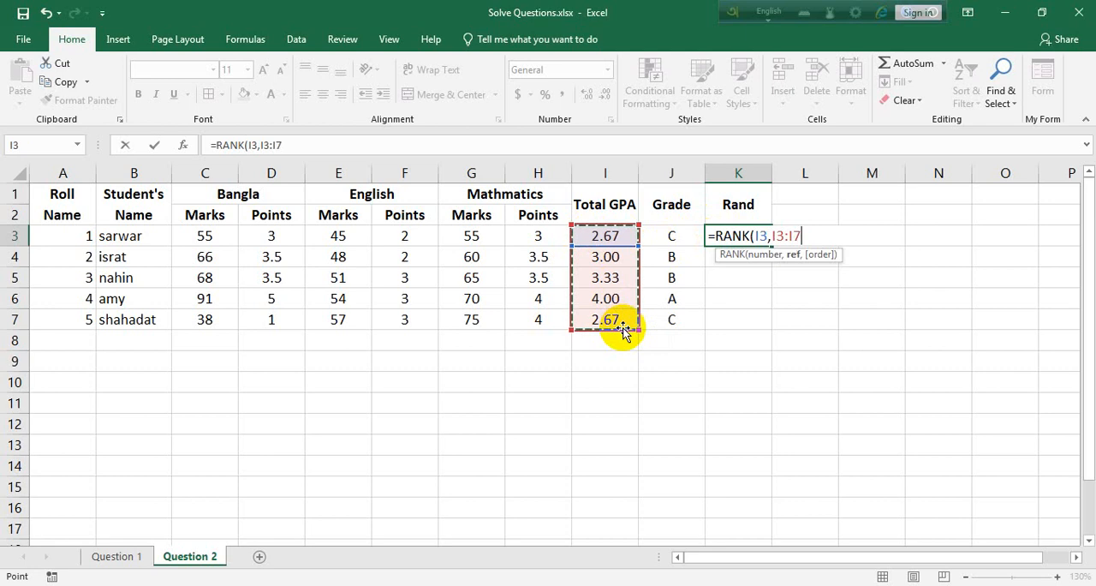
pyautogui.press('F4')
pyautogui.write(',')
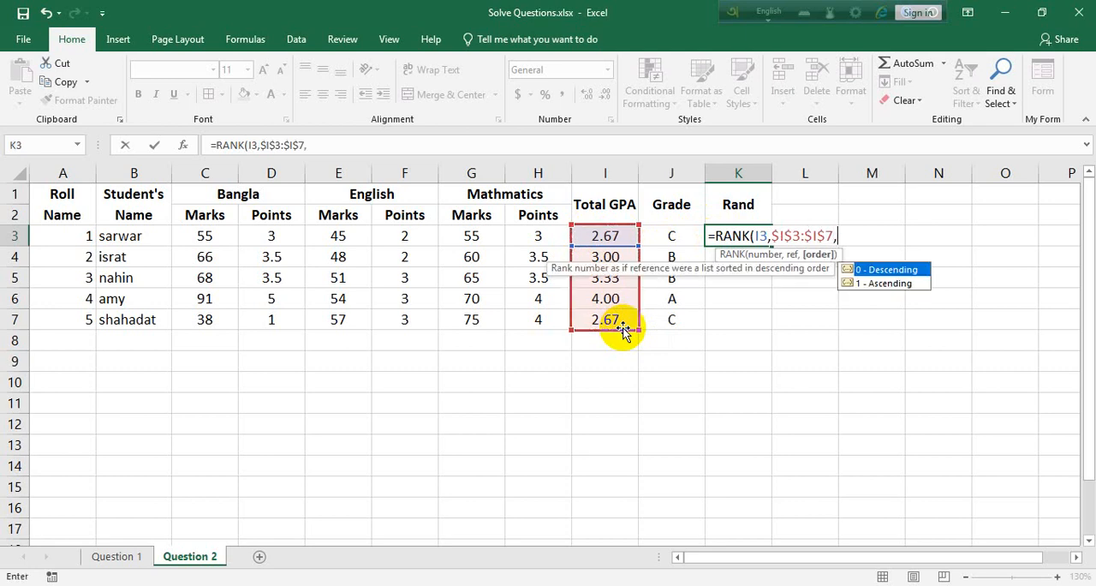
pyautogui.write('0)')
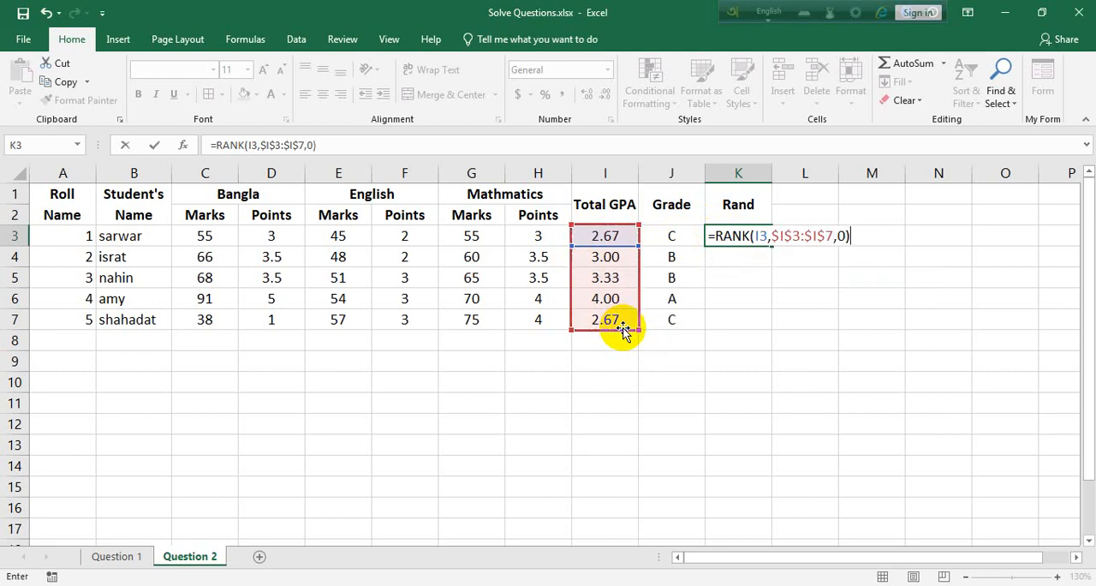
pyautogui.press('Return')
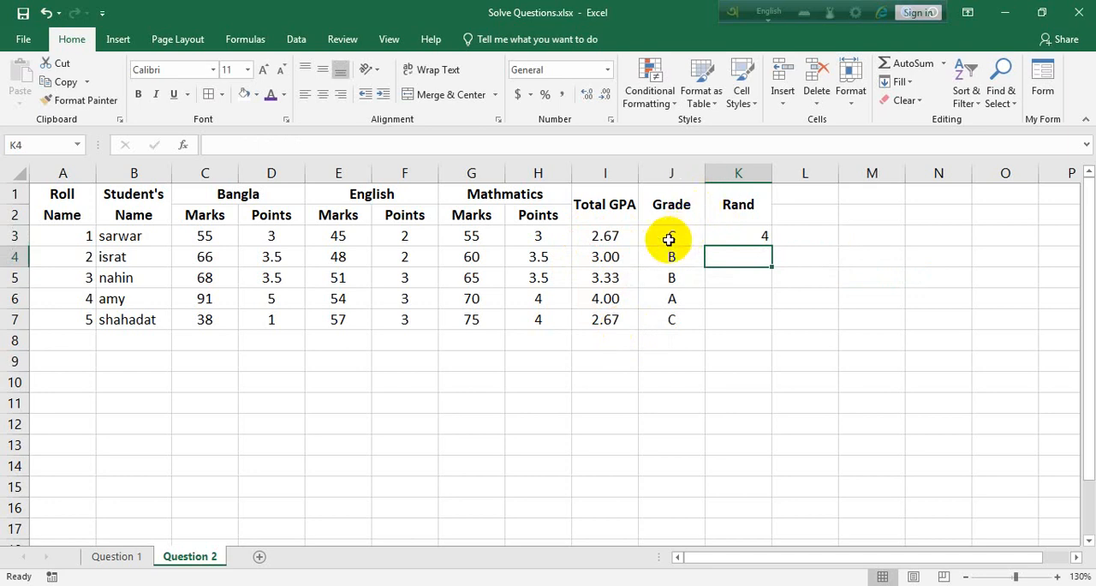
# Fill the K3 rank formula down to K7.
pyautogui.click(763, 233)
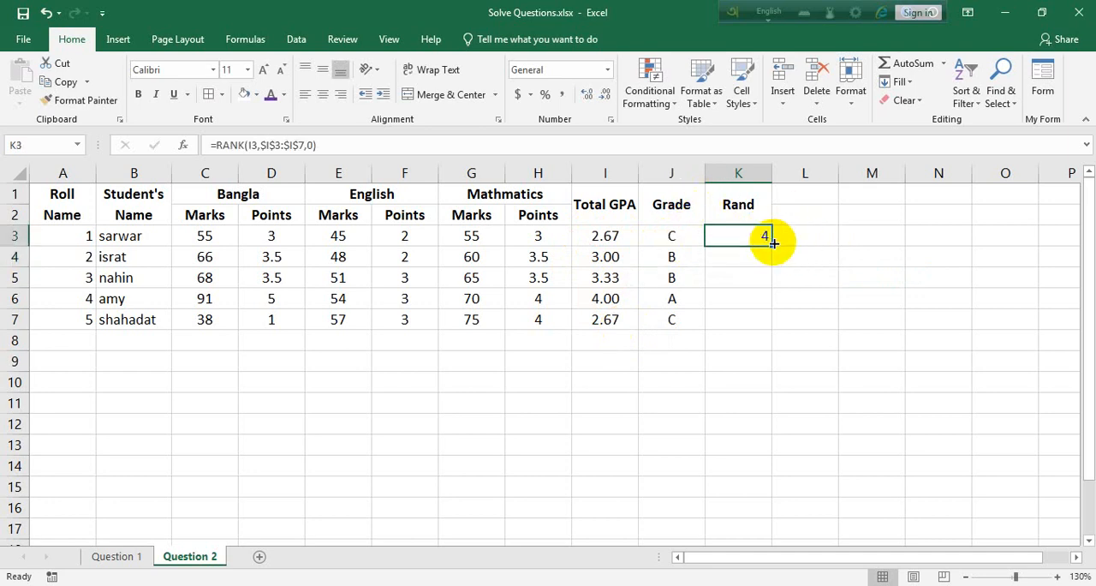
pyautogui.doubleClick(772, 247)
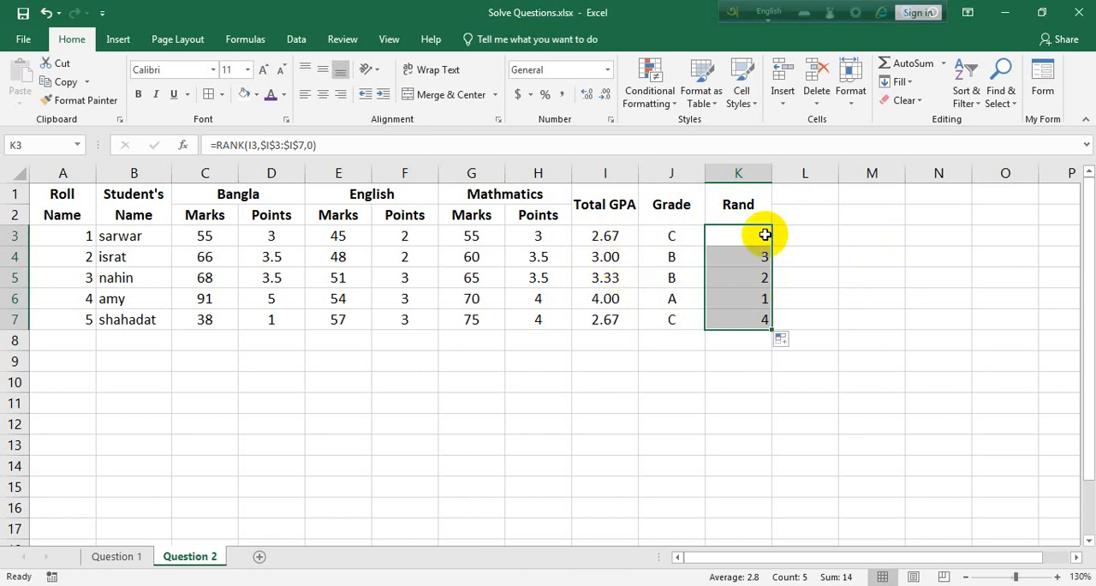
# Try to sort ranks K3:K7 from smallest to largest, continuing with the current selection only.
pyautogui.click(745, 210)
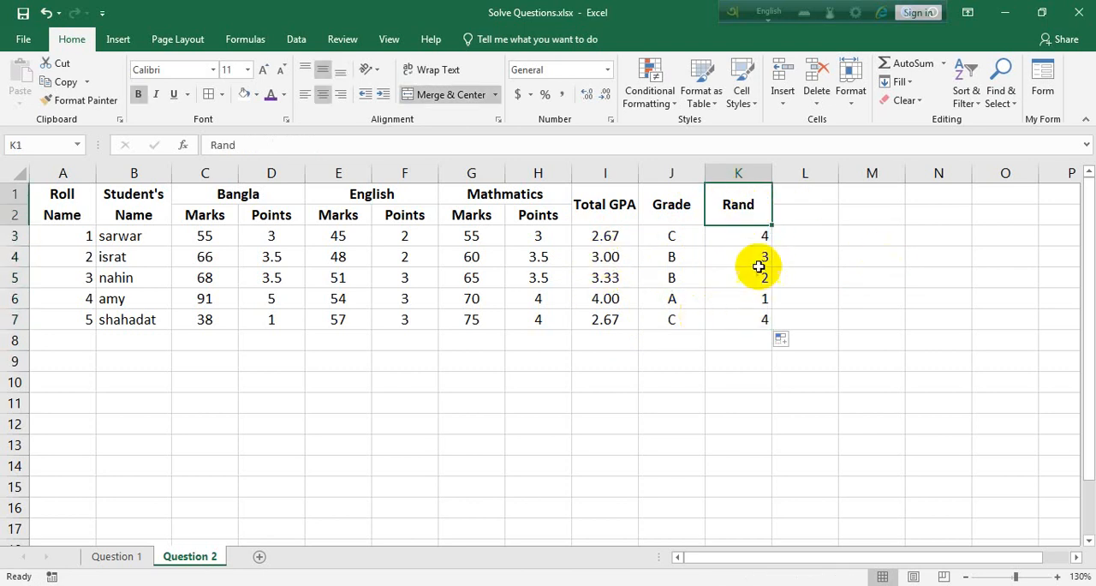
pyautogui.moveTo(751, 237); pyautogui.dragTo(747, 321)
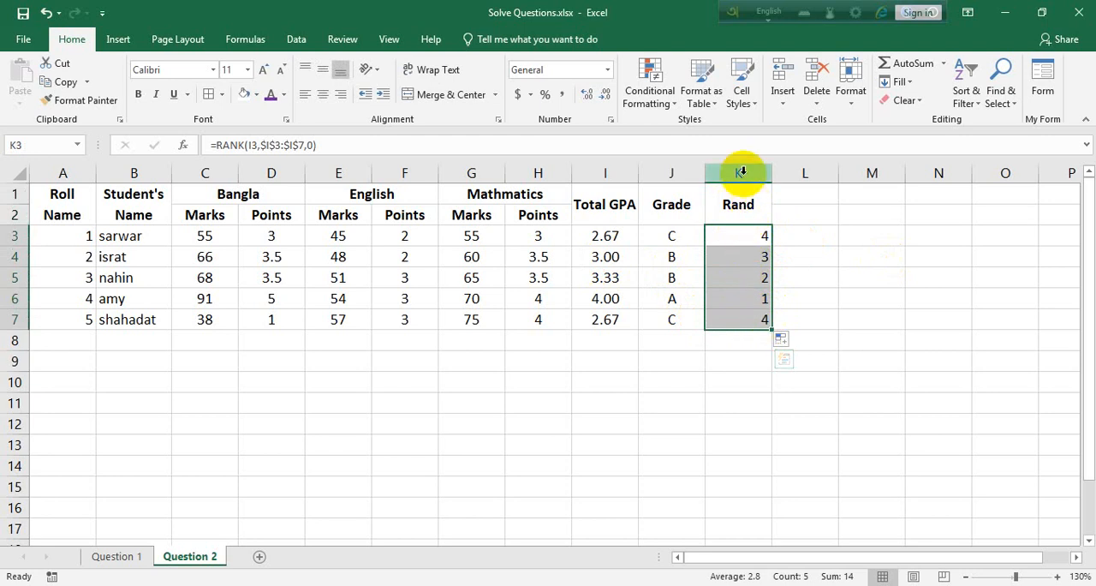
pyautogui.click(965, 101)
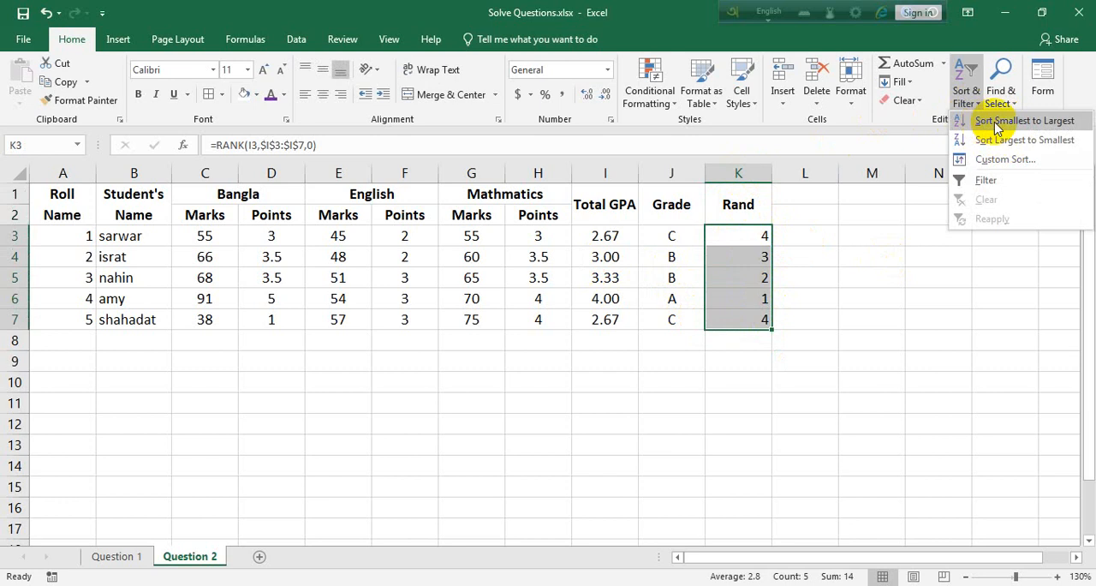
pyautogui.click(1062, 122)
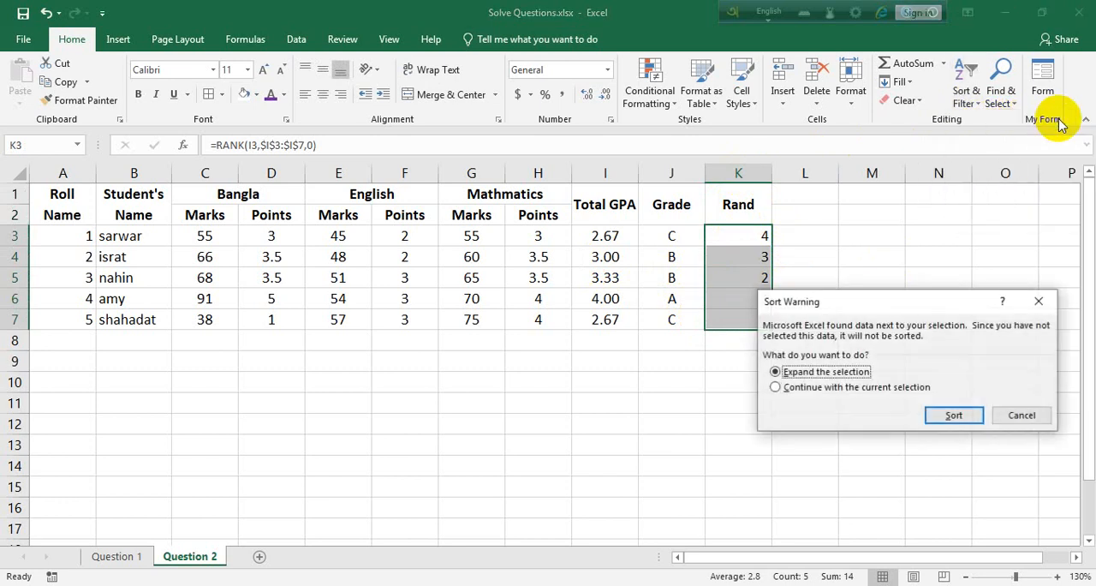
pyautogui.click(836, 389)
pyautogui.click(954, 414)
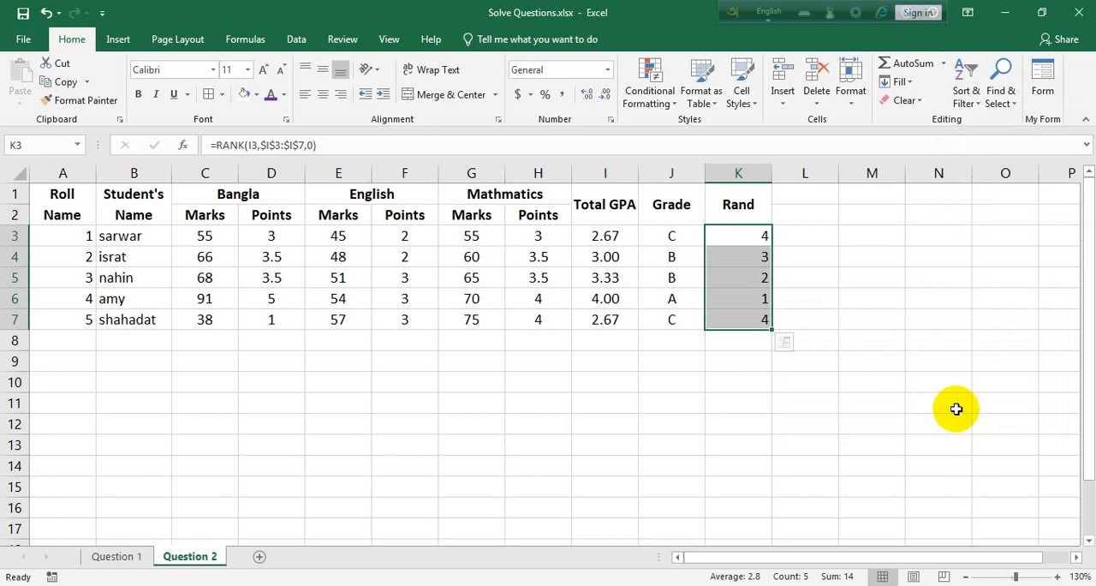
# Undo back to the single rank formula in K3 and fill it down through K7 again.
pyautogui.hotkey('ctrl', 'z')
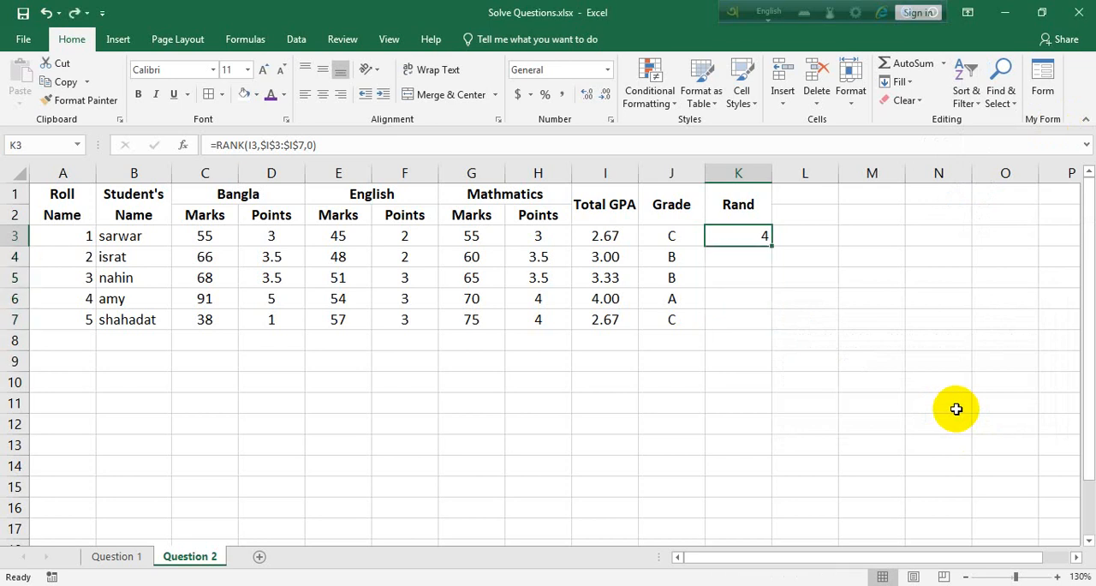
pyautogui.moveTo(772, 248); pyautogui.dragTo(773, 248)
pyautogui.doubleClick(772, 249)
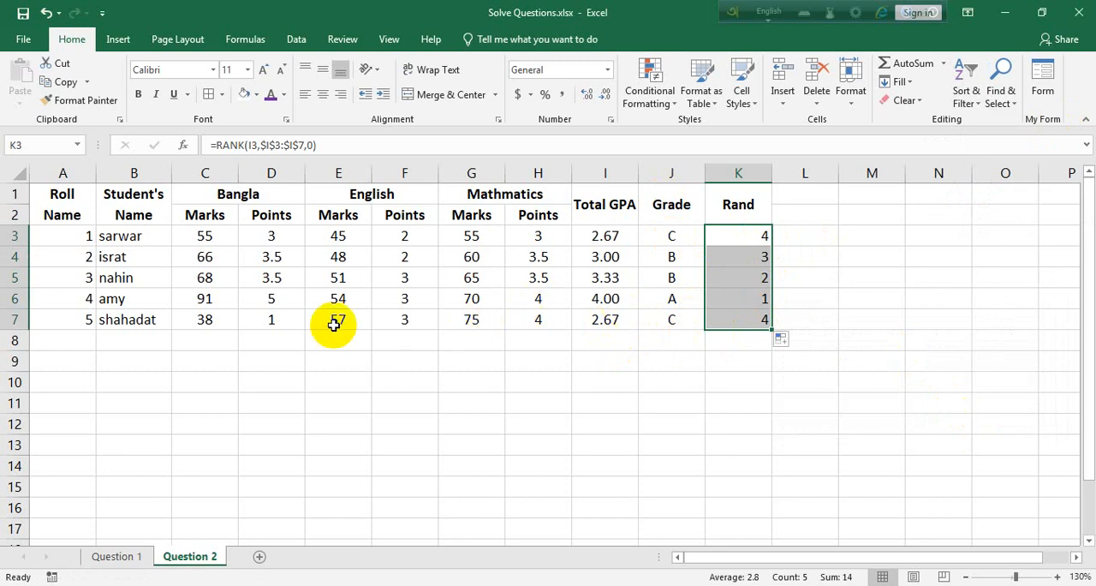
# Set the roll 5 student's Bangla marks in C7 to 40 and English marks in E7 to 58.
pyautogui.doubleClick(211, 319)
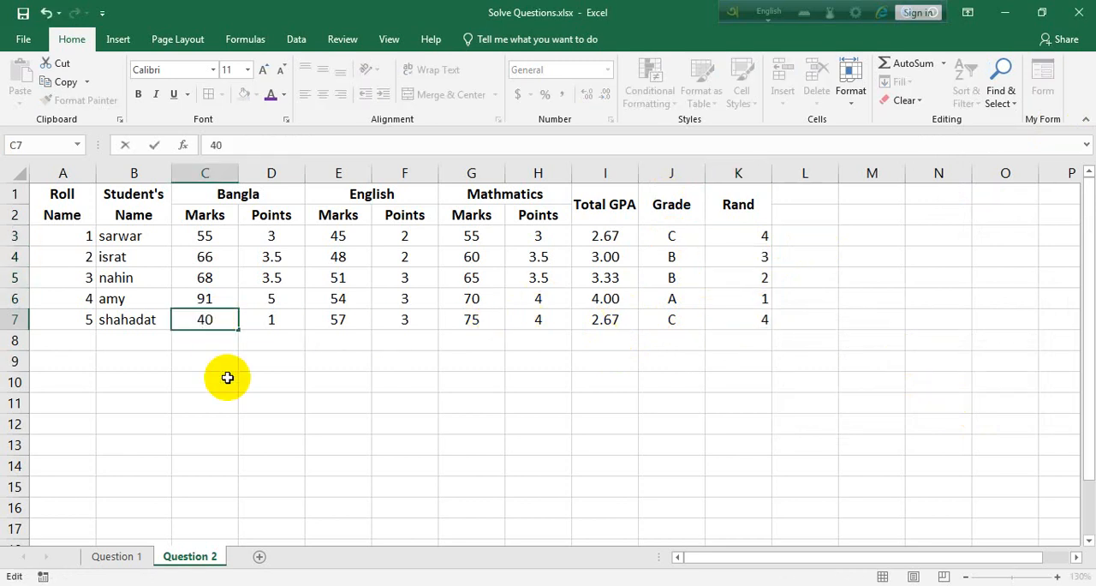
pyautogui.write('40')
pyautogui.press('Tab')
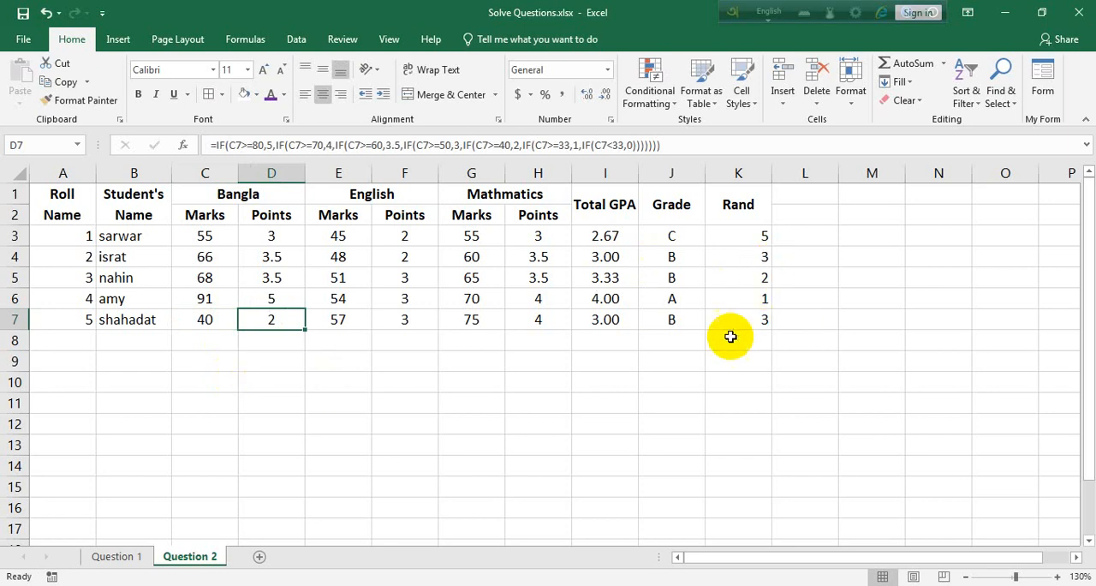
pyautogui.doubleClick(339, 319)
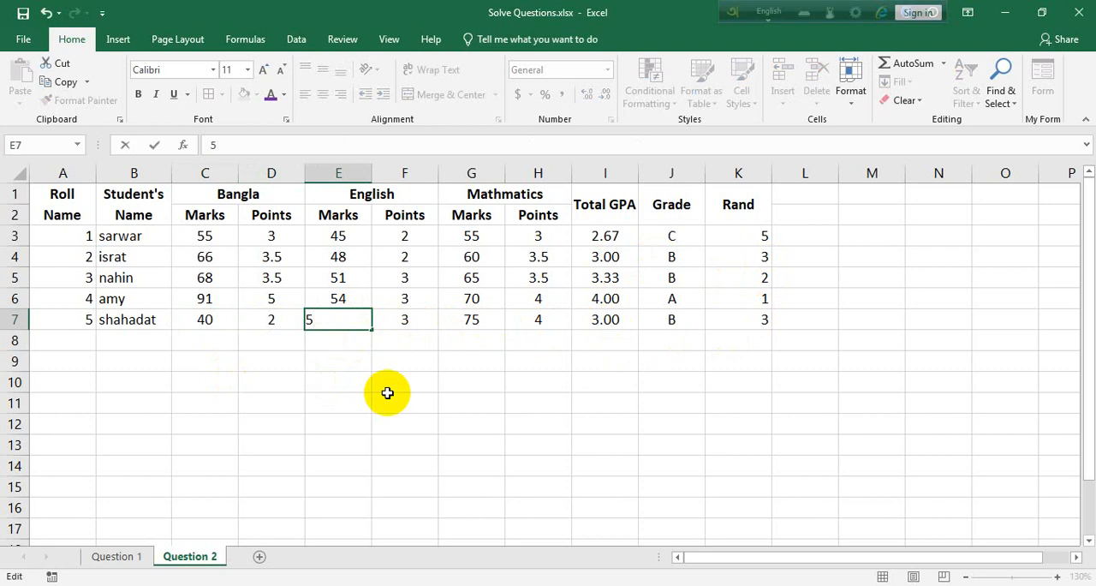
pyautogui.press('Return')
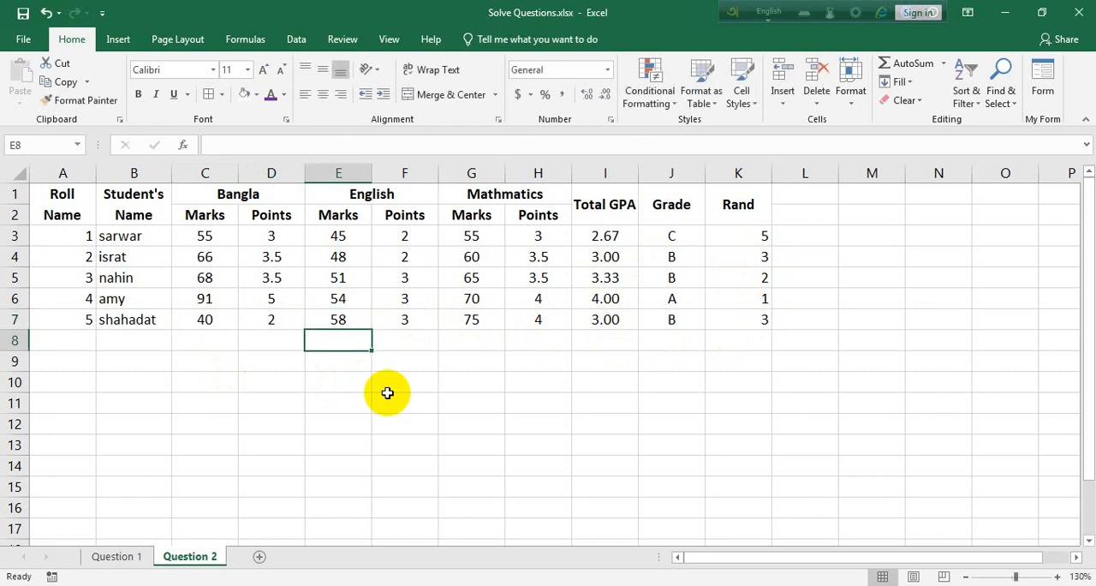
# Apply a filter to the whole mark table A1:K7.
pyautogui.click(754, 235)
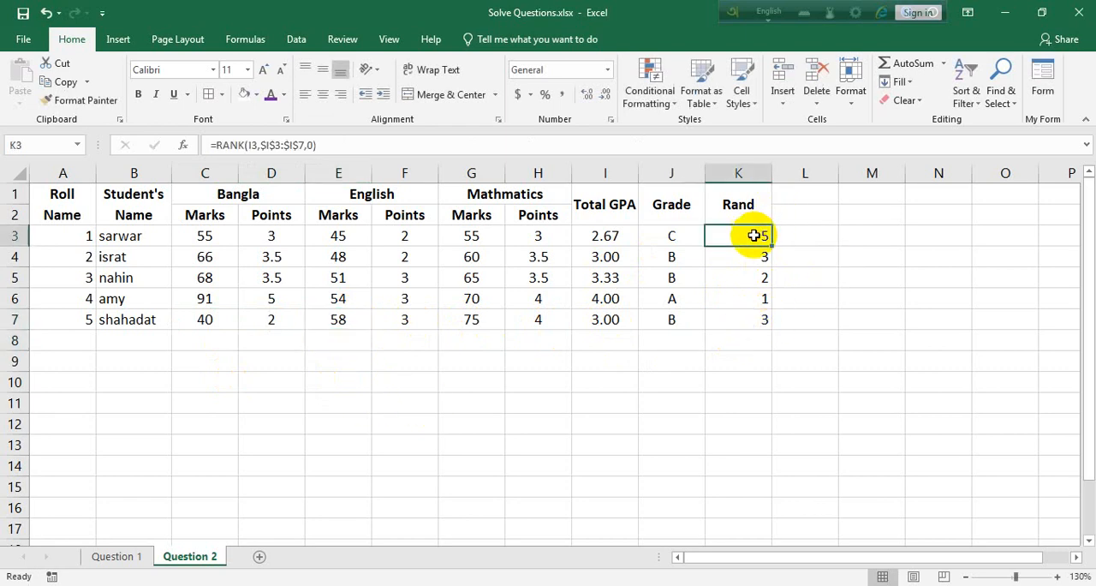
pyautogui.click(738, 209)
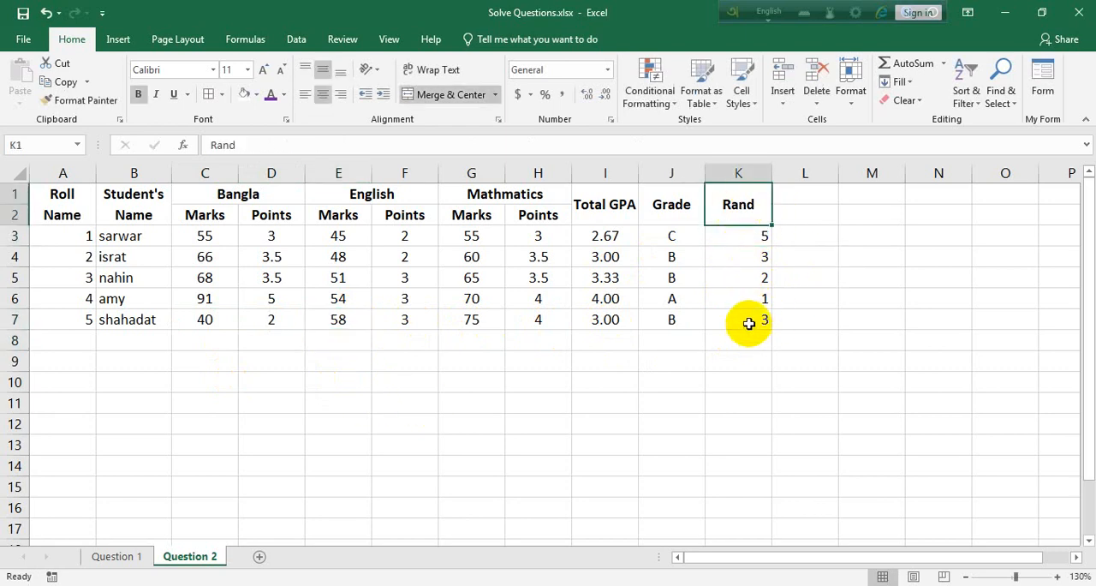
pyautogui.moveTo(749, 322); pyautogui.dragTo(63, 191)
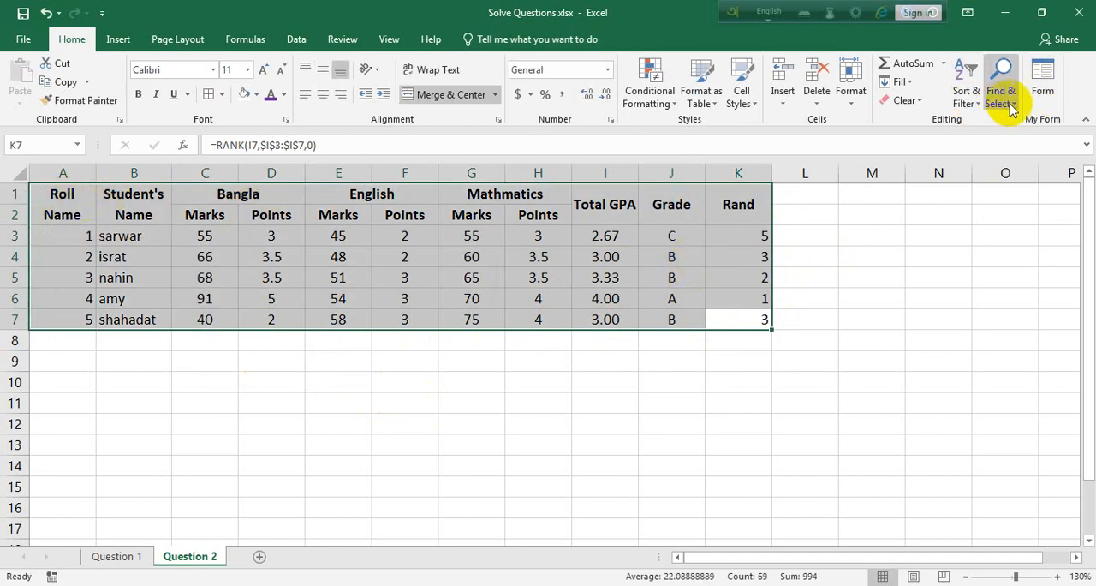
pyautogui.click(969, 96)
pyautogui.click(995, 177)
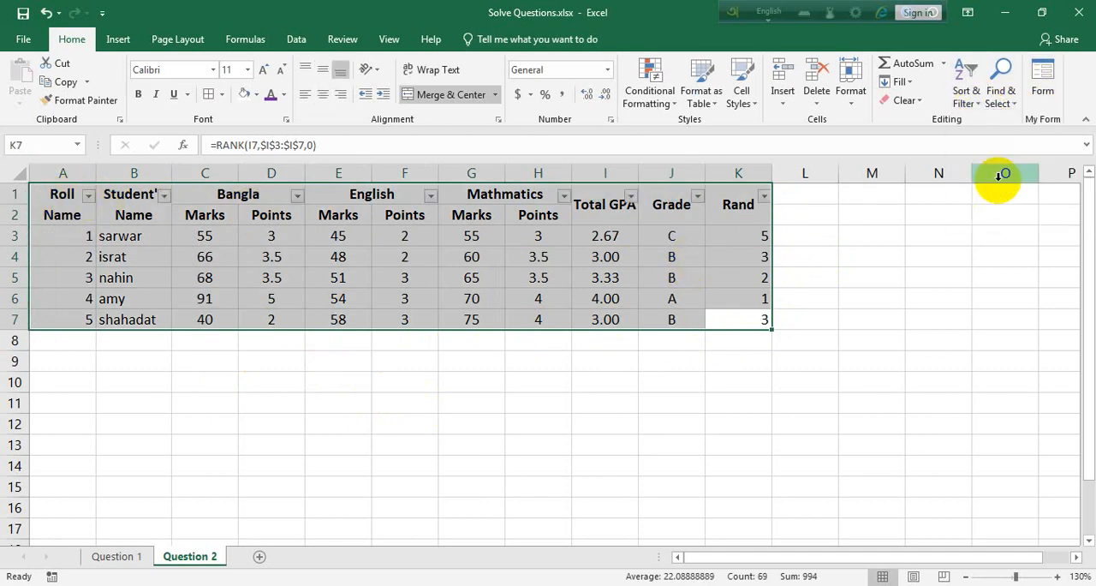
# Sort the table by the Rand column from smallest to largest.
pyautogui.click(751, 236)
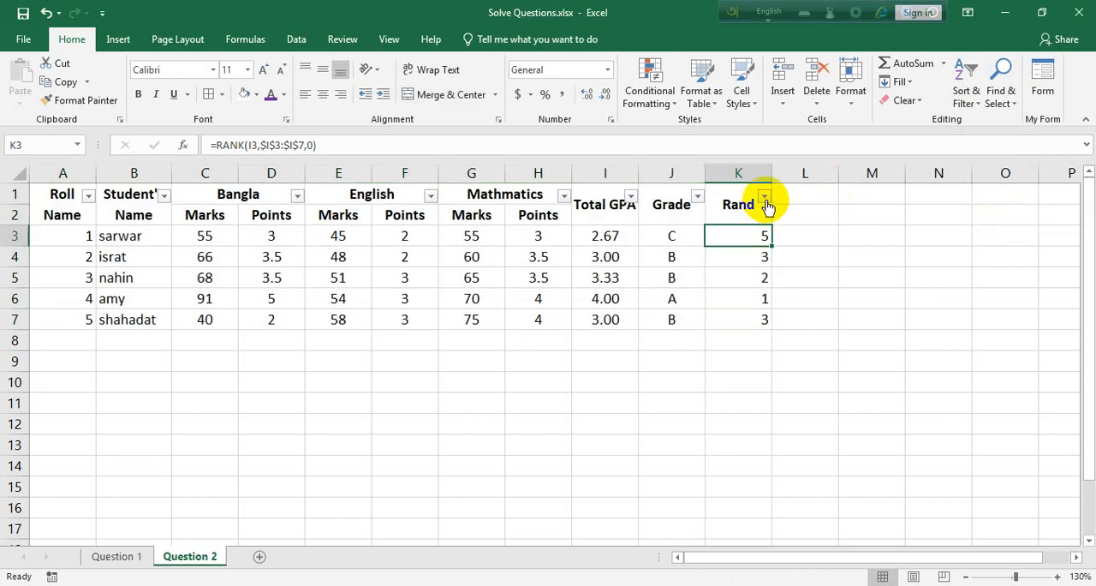
pyautogui.click(764, 199)
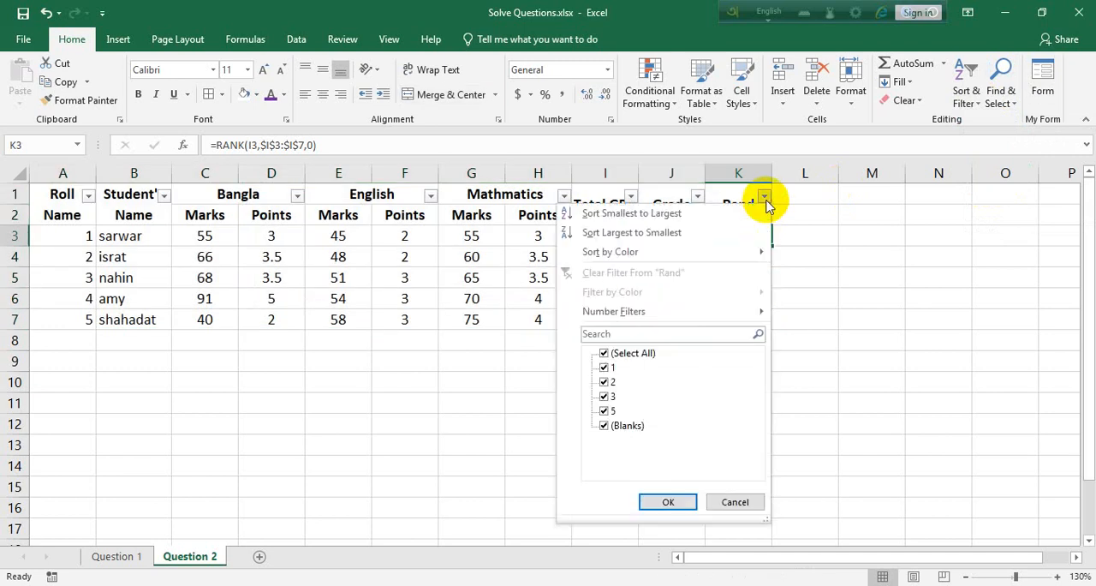
pyautogui.click(629, 220)
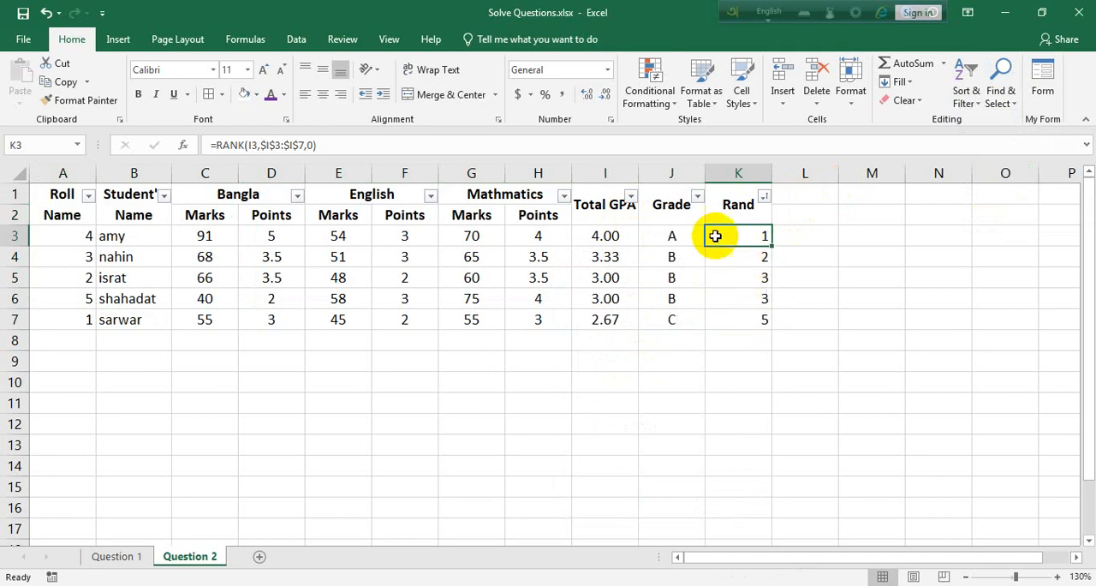
# Remove the filter from the table's header rows.
pyautogui.moveTo(734, 205); pyautogui.dragTo(59, 206)
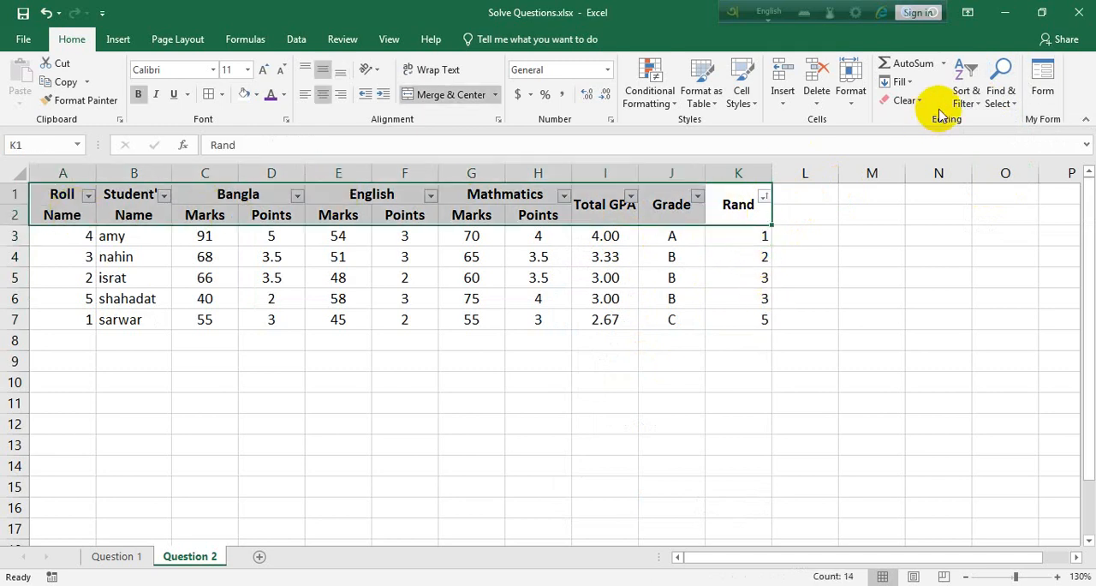
pyautogui.click(966, 86)
pyautogui.click(1000, 182)
pyautogui.click(775, 317)
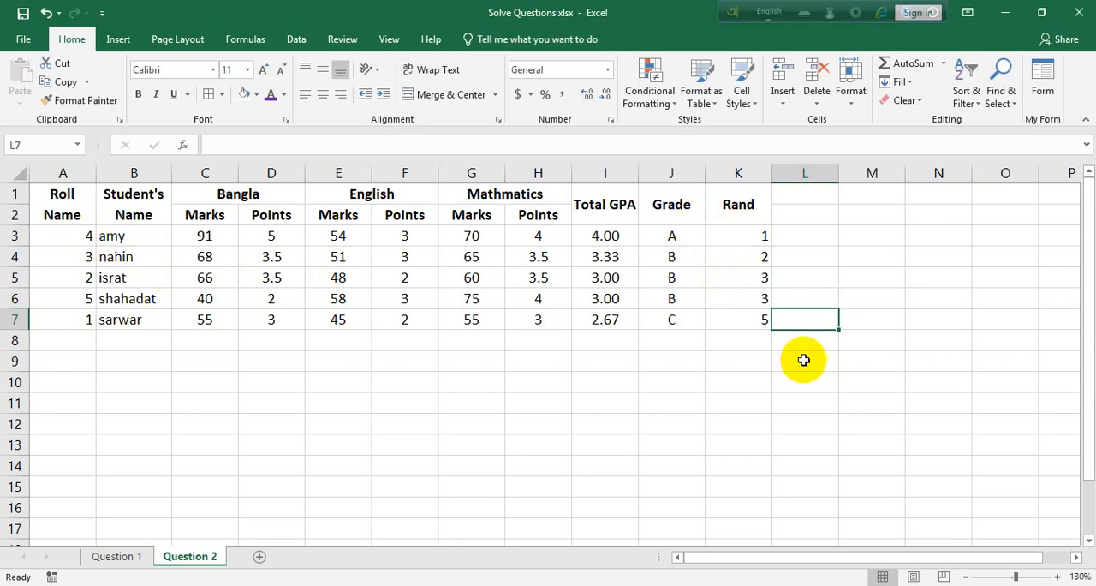
pyautogui.click(795, 397)
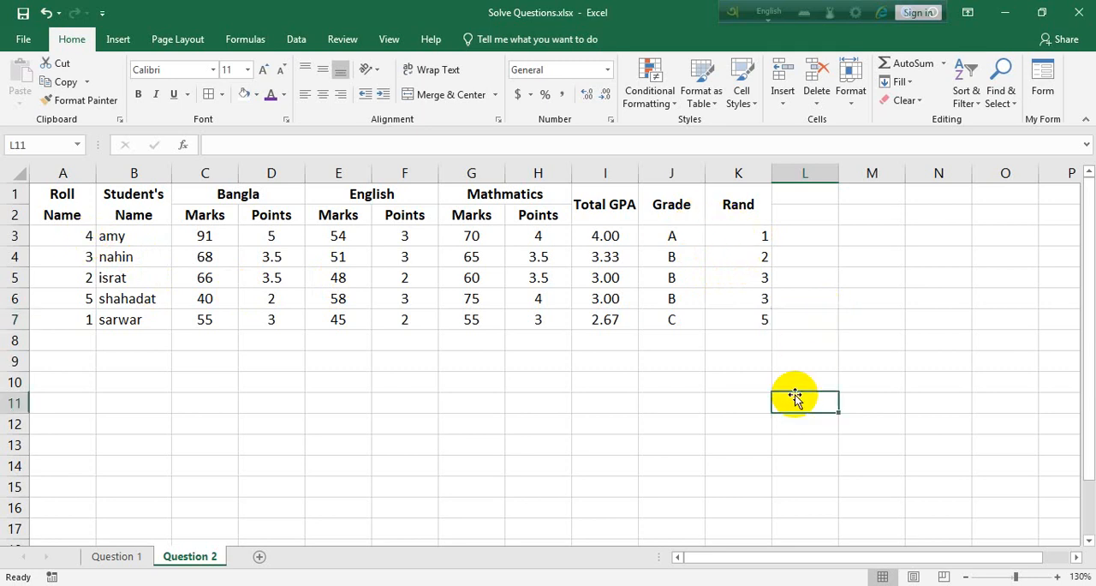
# Insert two blank sheet rows above the table header and merge and centre A1:K2.
pyautogui.click(728, 201)
pyautogui.click(779, 95)
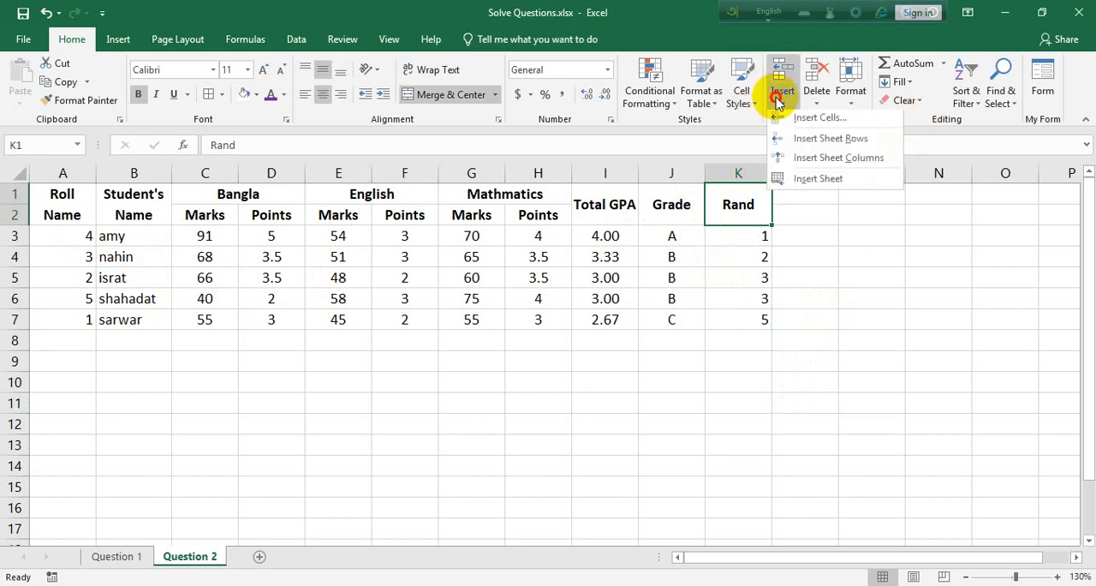
pyautogui.click(820, 142)
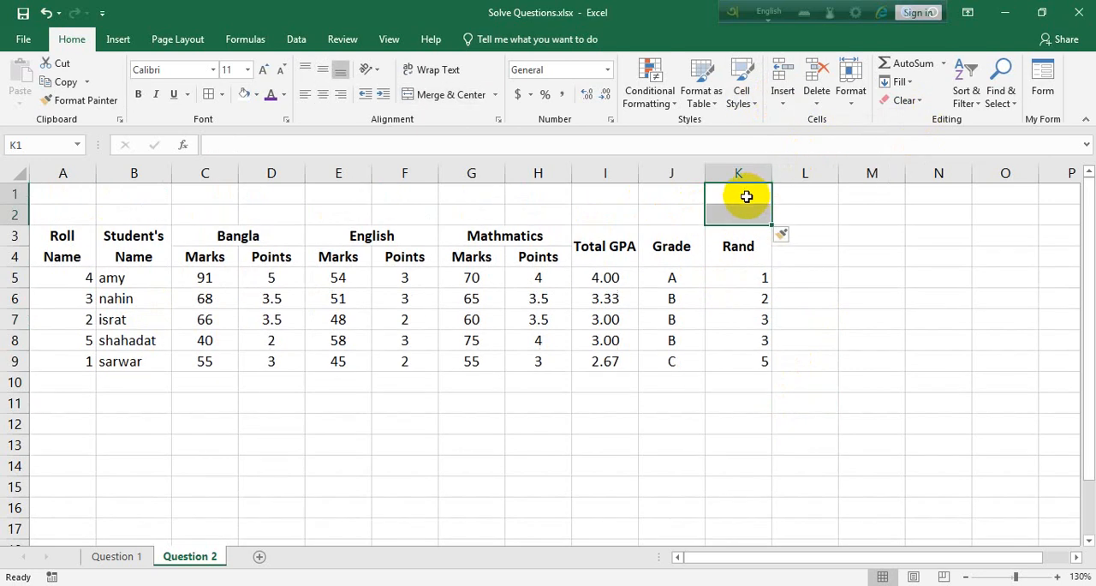
pyautogui.moveTo(734, 210)
pyautogui.mouseDown()
pyautogui.moveTo(85, 211)
pyautogui.moveTo(32, 190)
pyautogui.mouseUp()
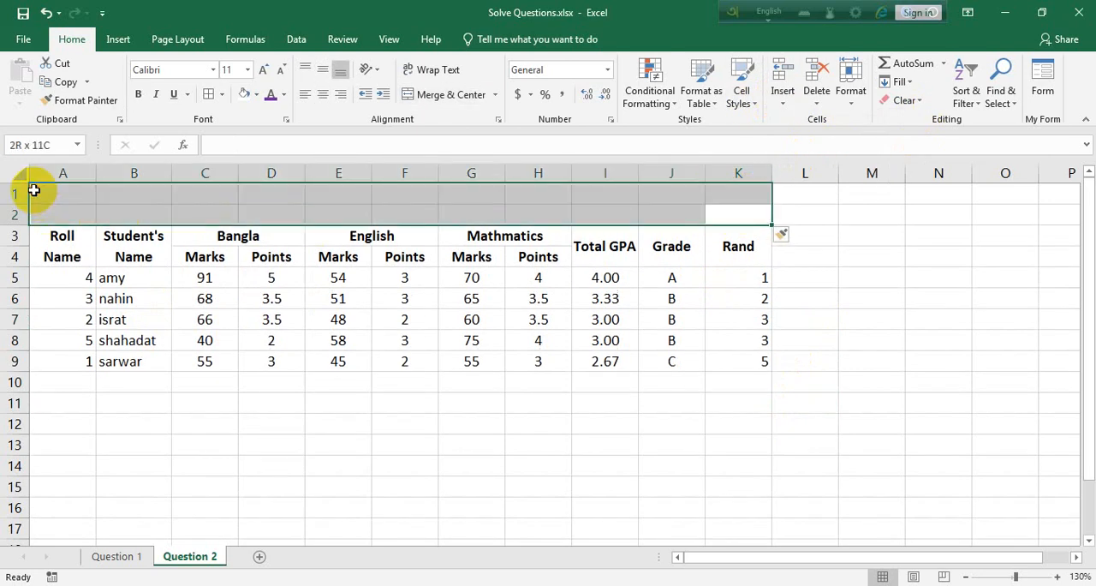
pyautogui.click(447, 94)
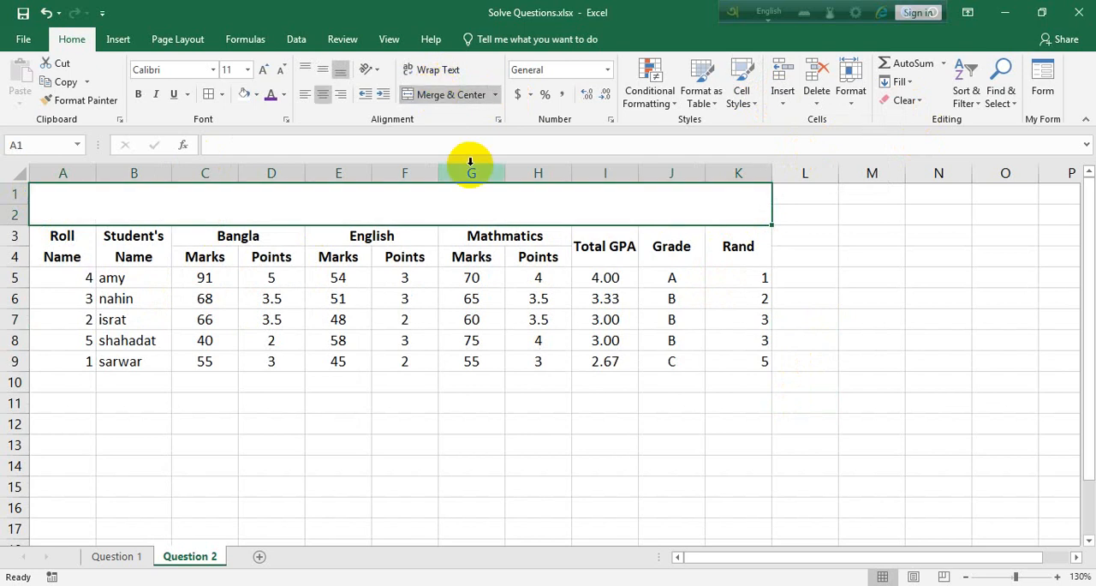
# Enter the title "Marksheet 2022" in the merged cell A1:K2 above the table header.
pyautogui.write('Marksheet')
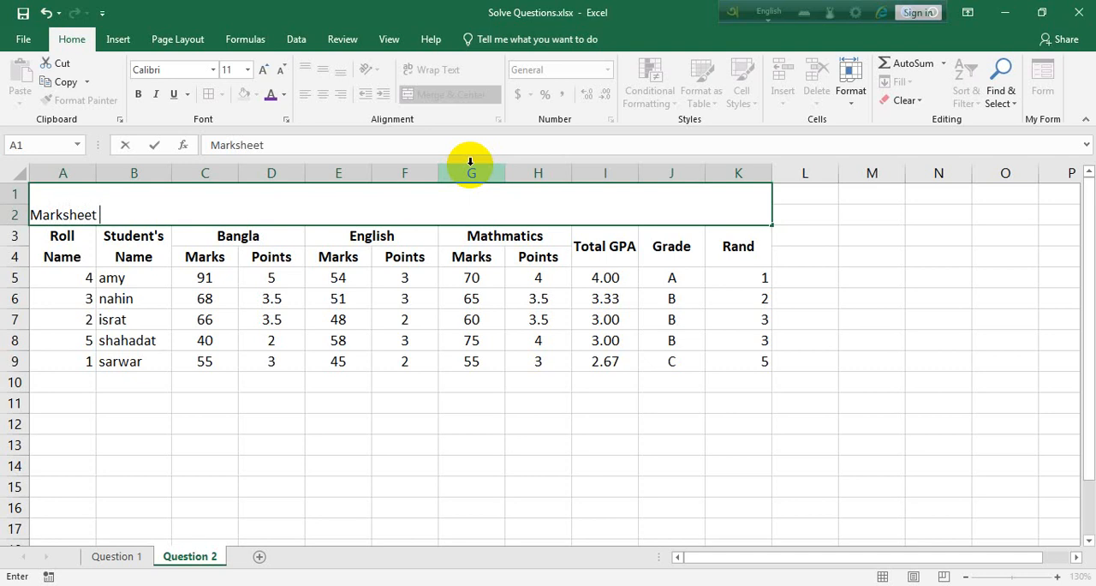
pyautogui.write(' 2022')
pyautogui.click(514, 399)
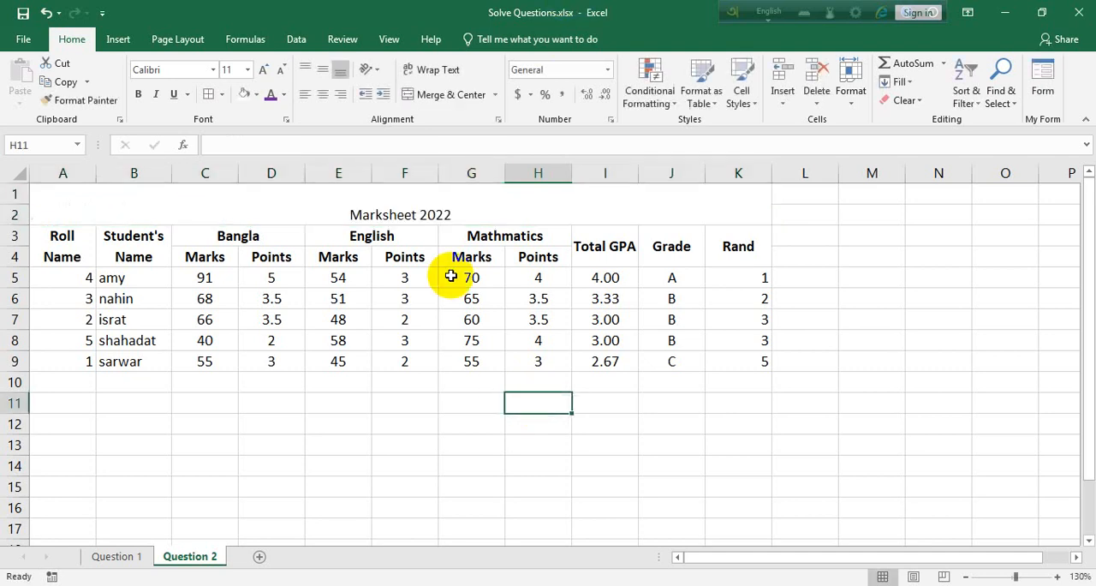
# Format the Marksheet 2022 title as bold, vertically centred text with font size 16.
pyautogui.click(391, 213)
pyautogui.click(331, 72)
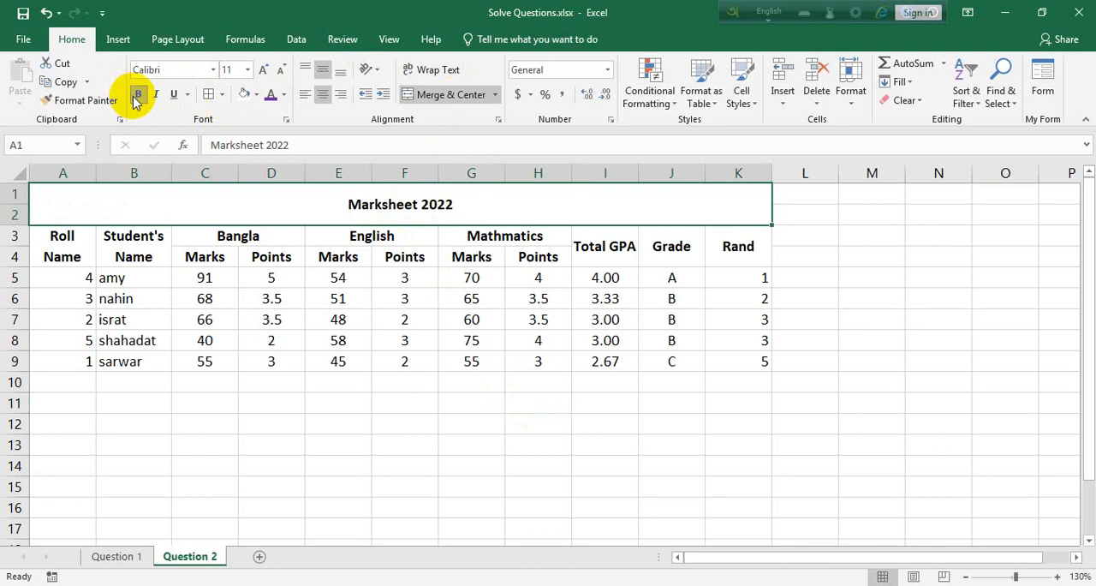
pyautogui.hotkey('ctrl', ']')
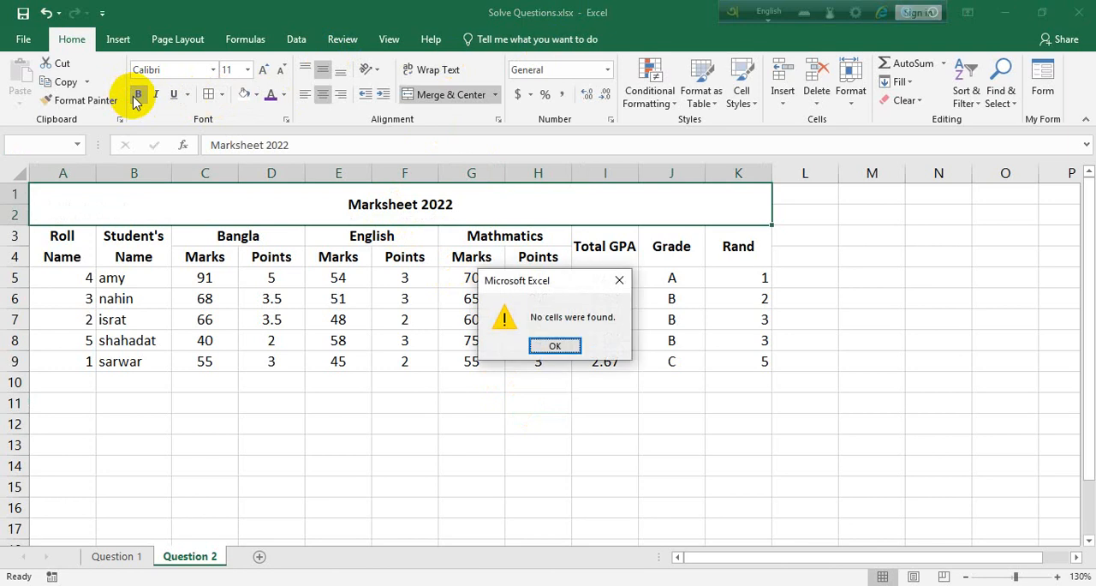
pyautogui.click(613, 274)
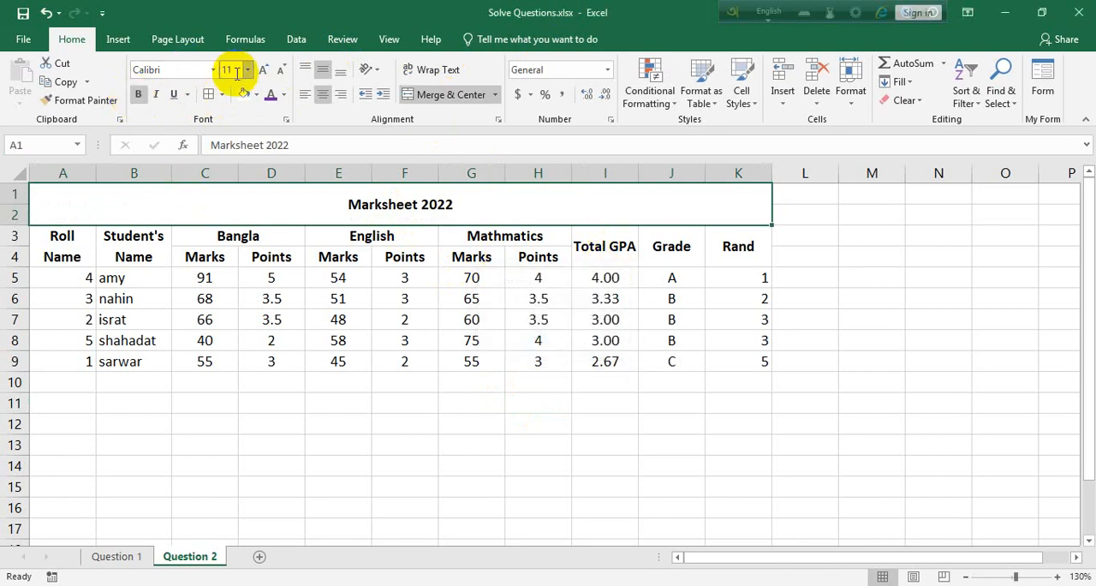
pyautogui.click(267, 72)
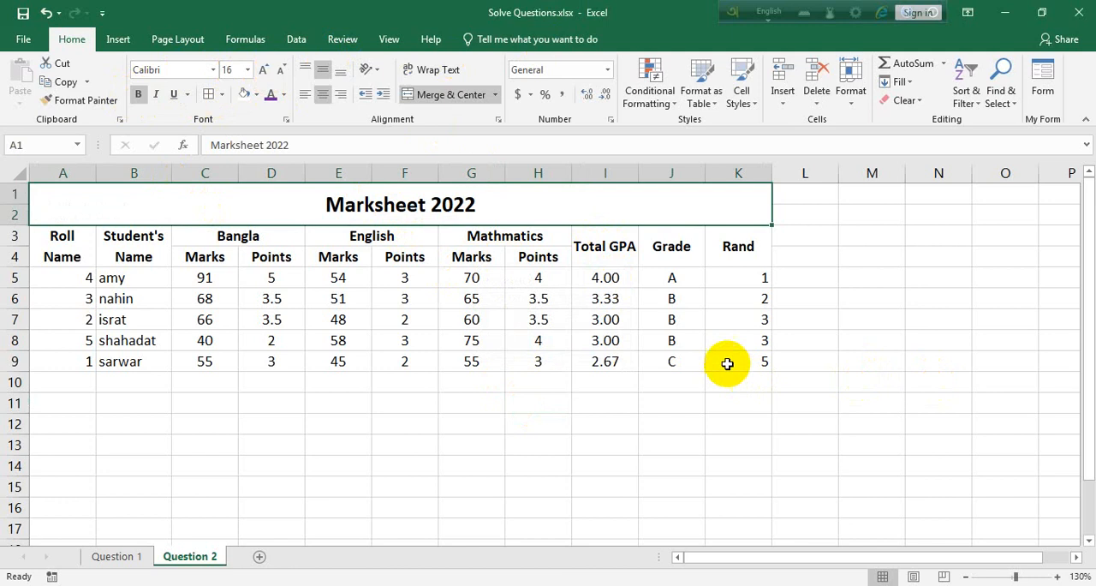
# Apply all borders to the whole mark sheet, including the title, in A1:K9.
pyautogui.moveTo(728, 363); pyautogui.dragTo(159, 171)
pyautogui.click(208, 93)
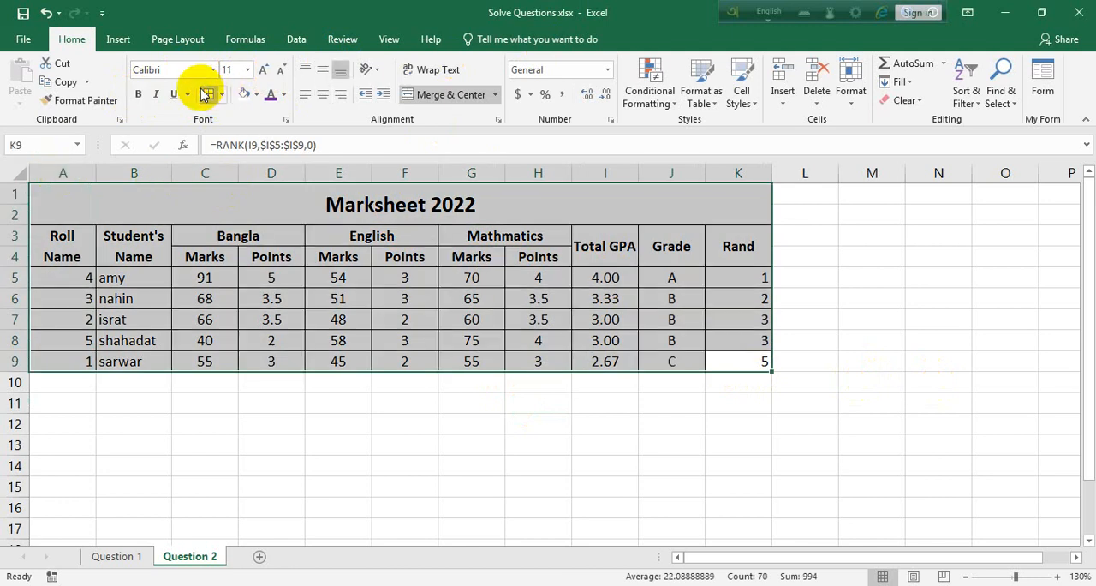
pyautogui.click(924, 334)
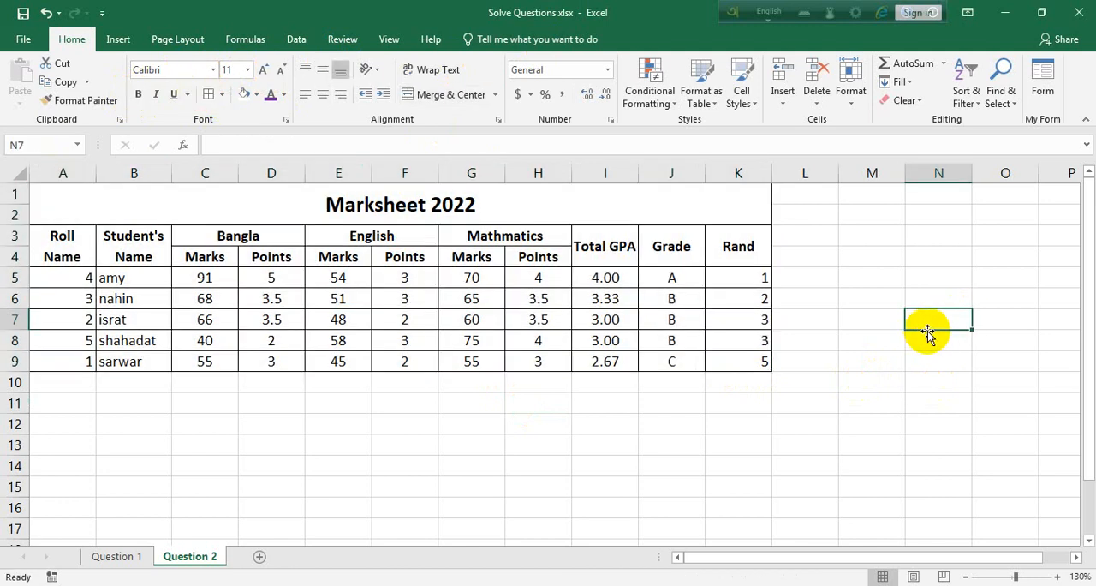